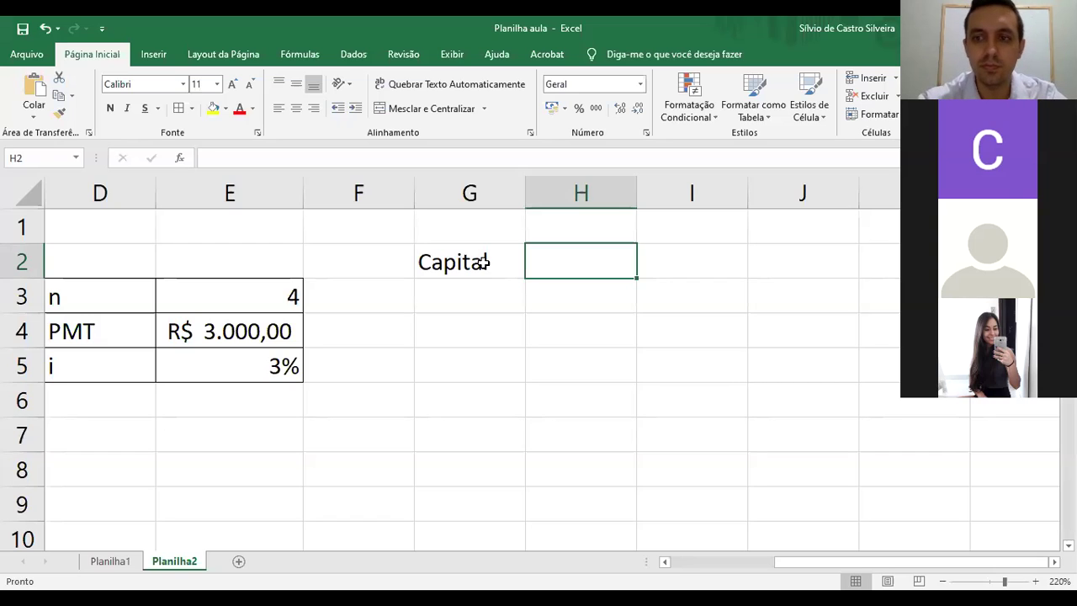
Calculate the Capital in H2 with =VP(E5;E3;E4;;1), using beginning-of-period payments and no future value
{"action": "type", "text": "="}
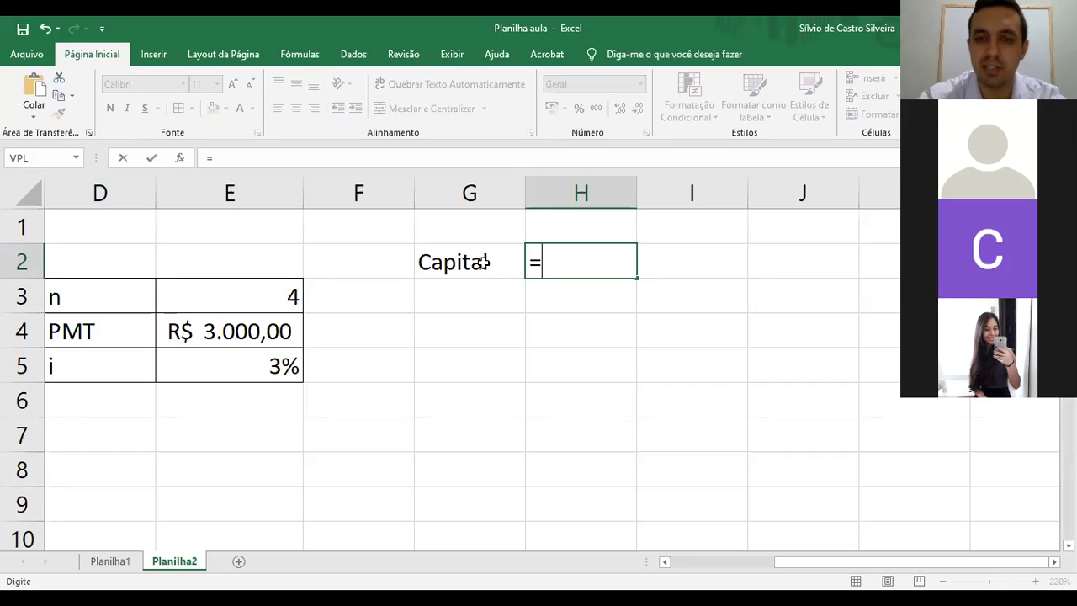
{"action": "type", "text": "V"}
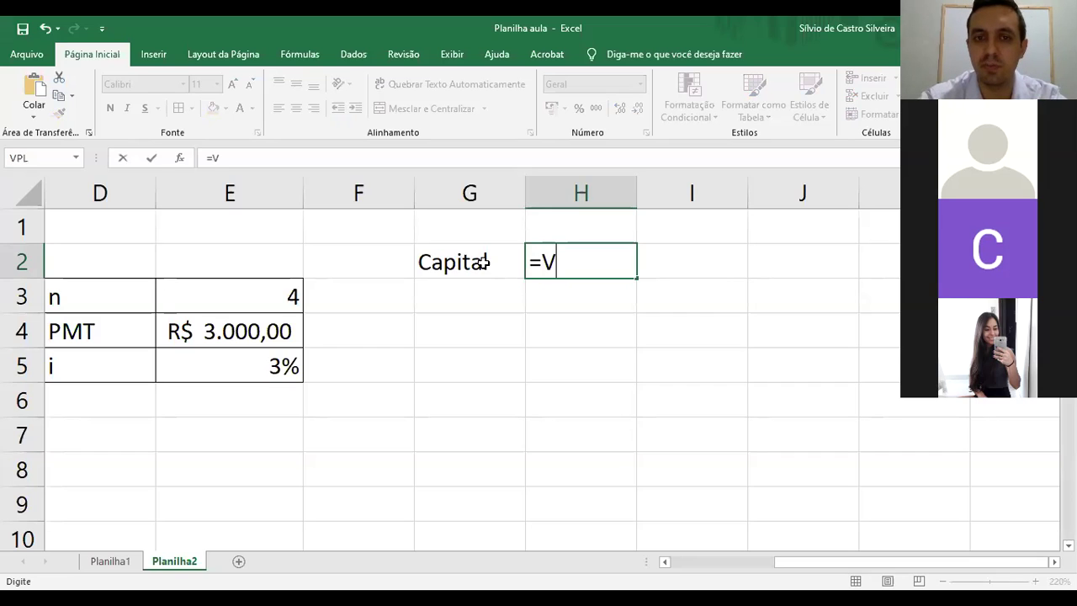
{"action": "type", "text": "P("}
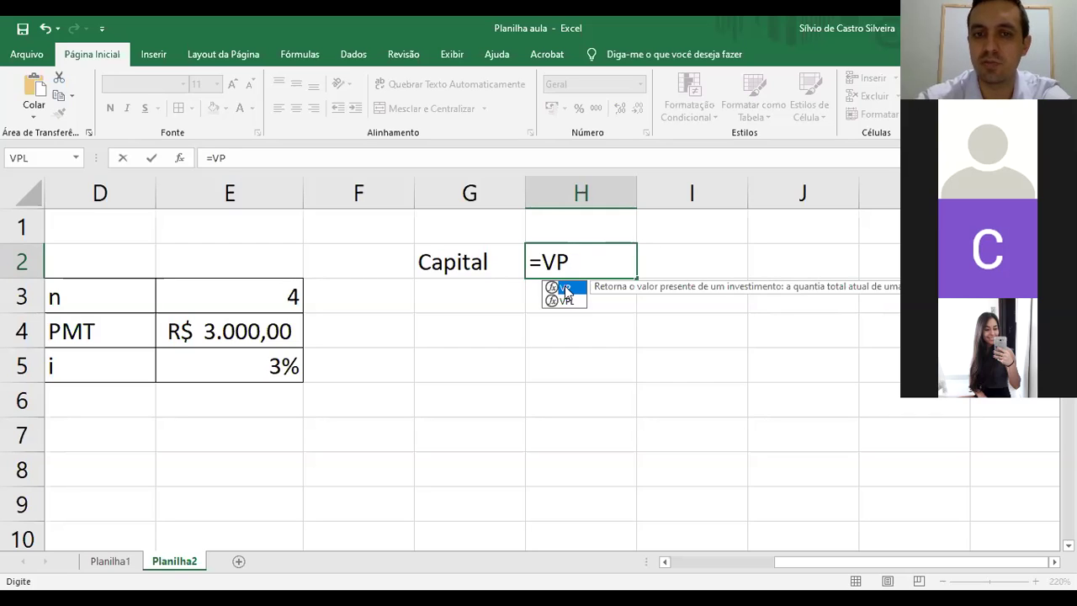
{"action": "double_click", "coordinate": [564, 287]}
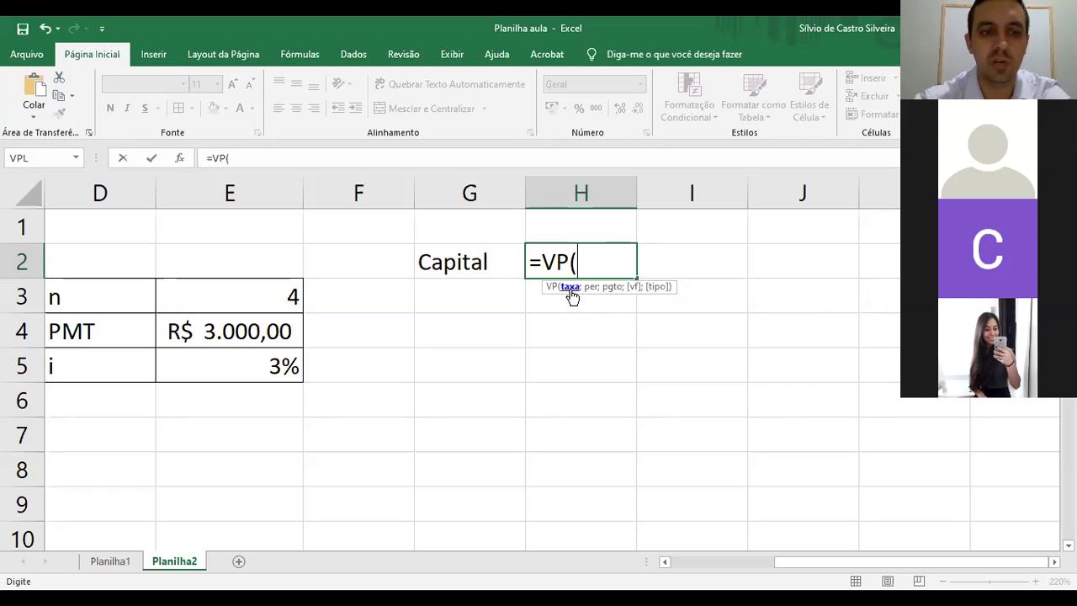
{"action": "left_click", "coordinate": [260, 368]}
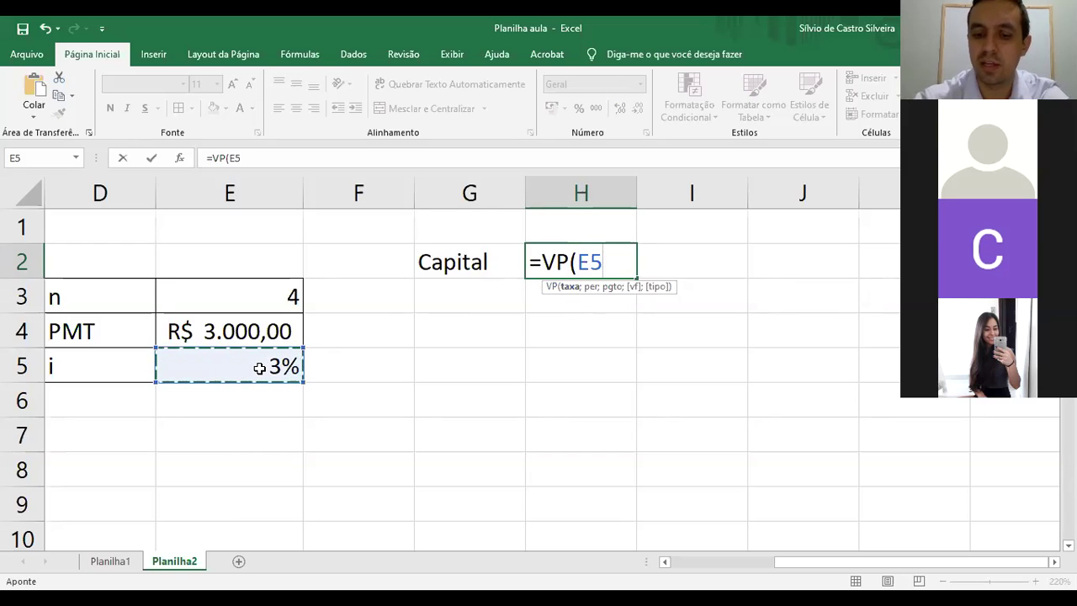
{"action": "type", "text": ";"}
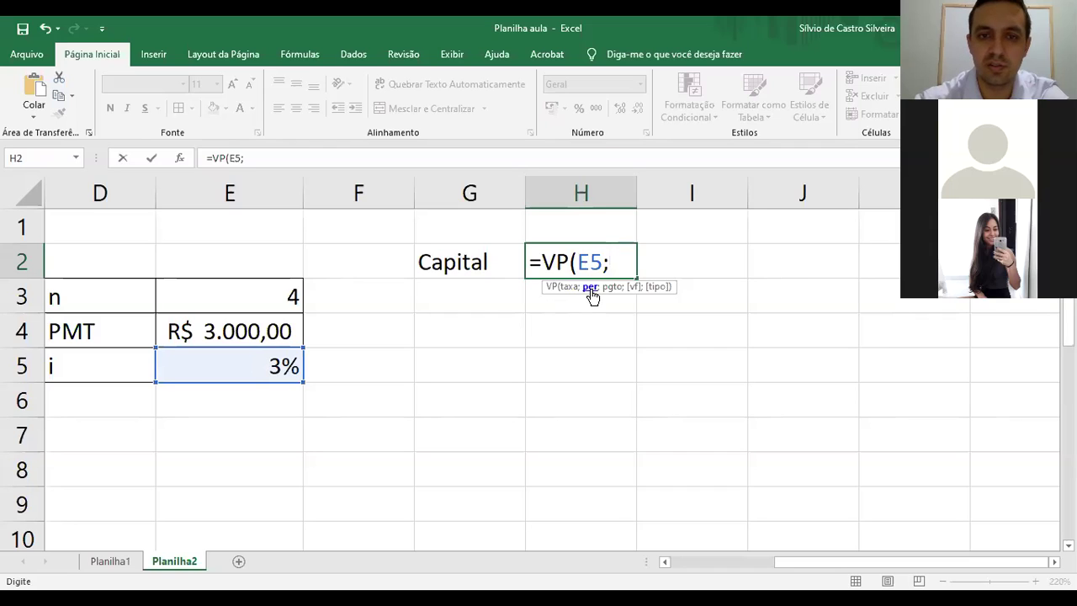
{"action": "left_click", "coordinate": [276, 295]}
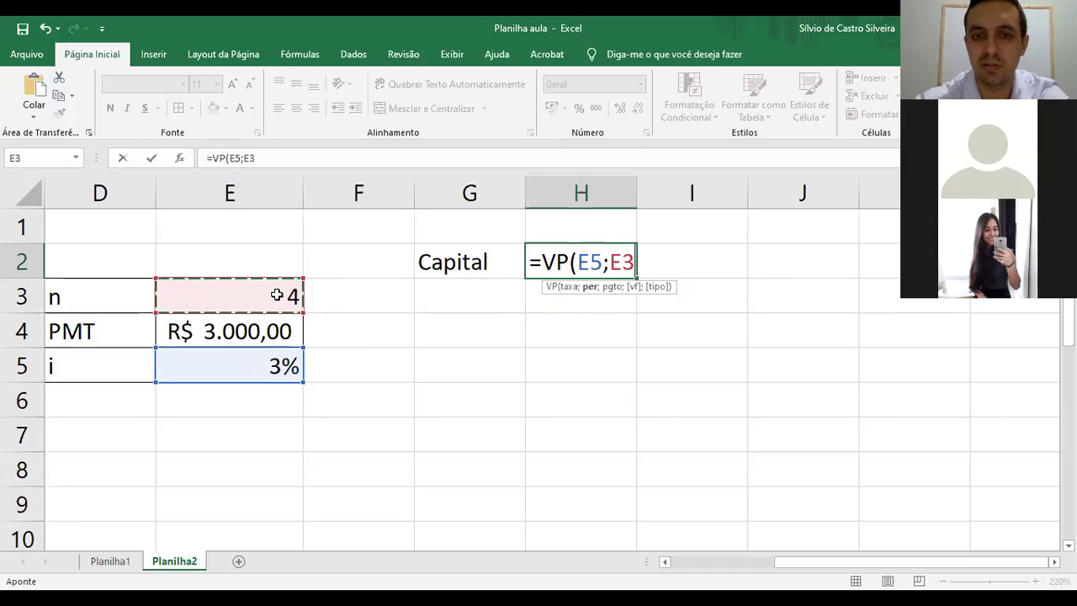
{"action": "type", "text": ";"}
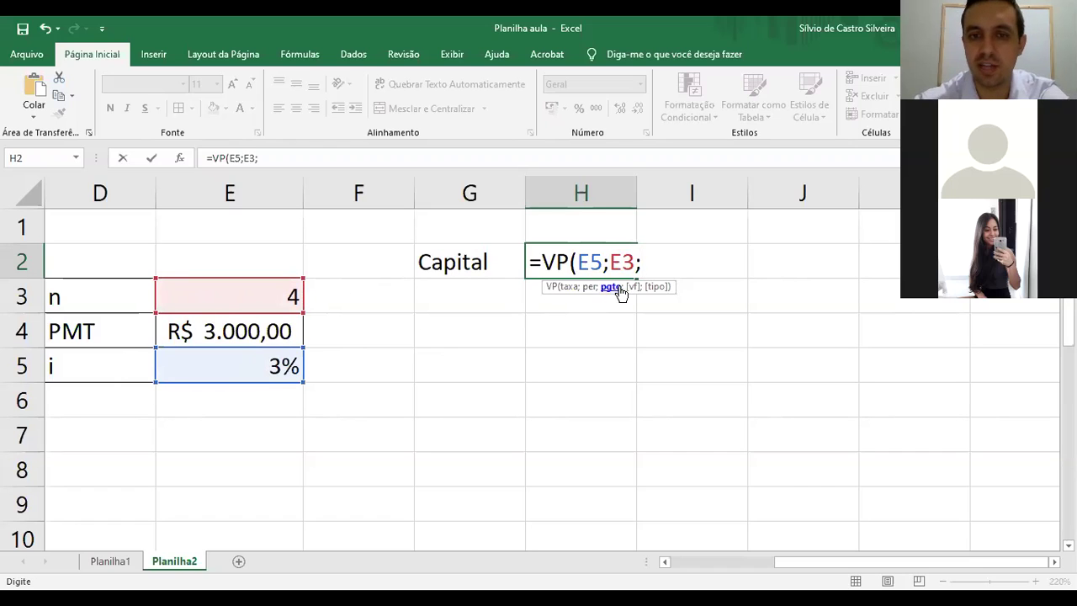
{"action": "left_click", "coordinate": [218, 327]}
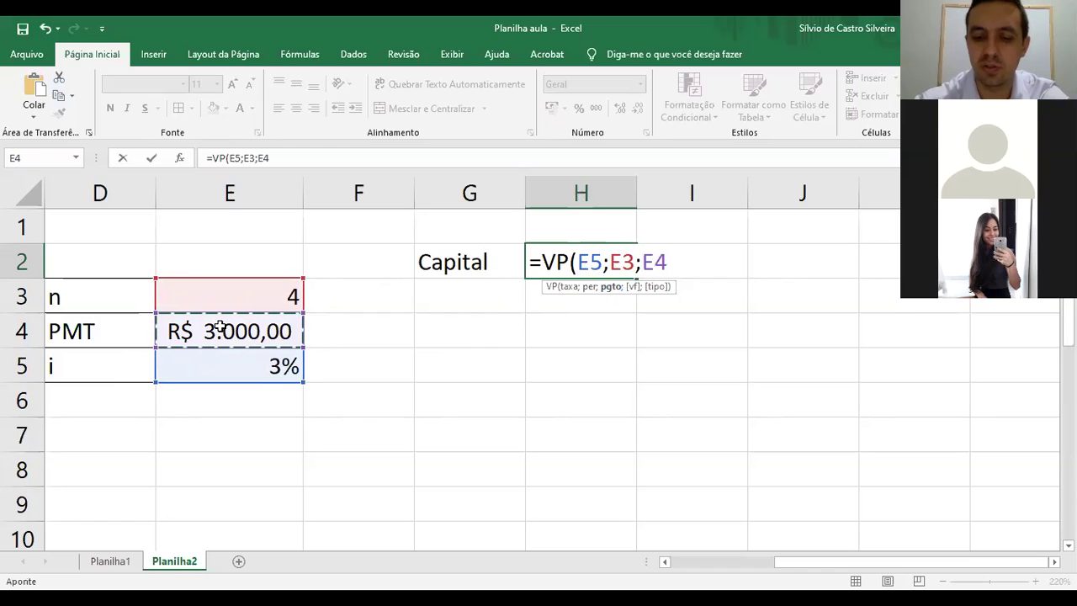
{"action": "type", "text": ";"}
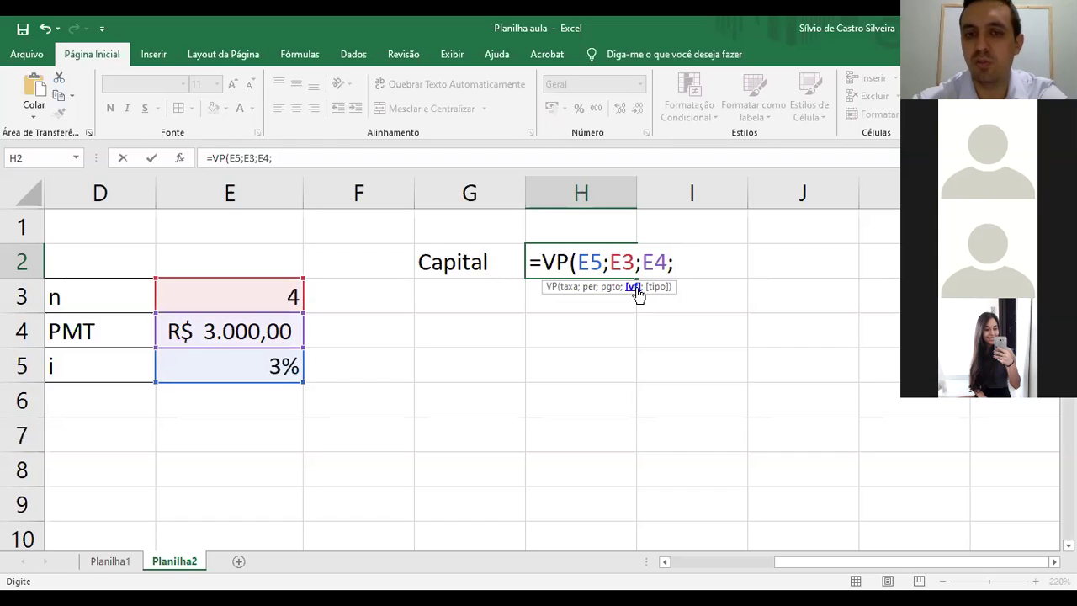
{"action": "type", "text": ";"}
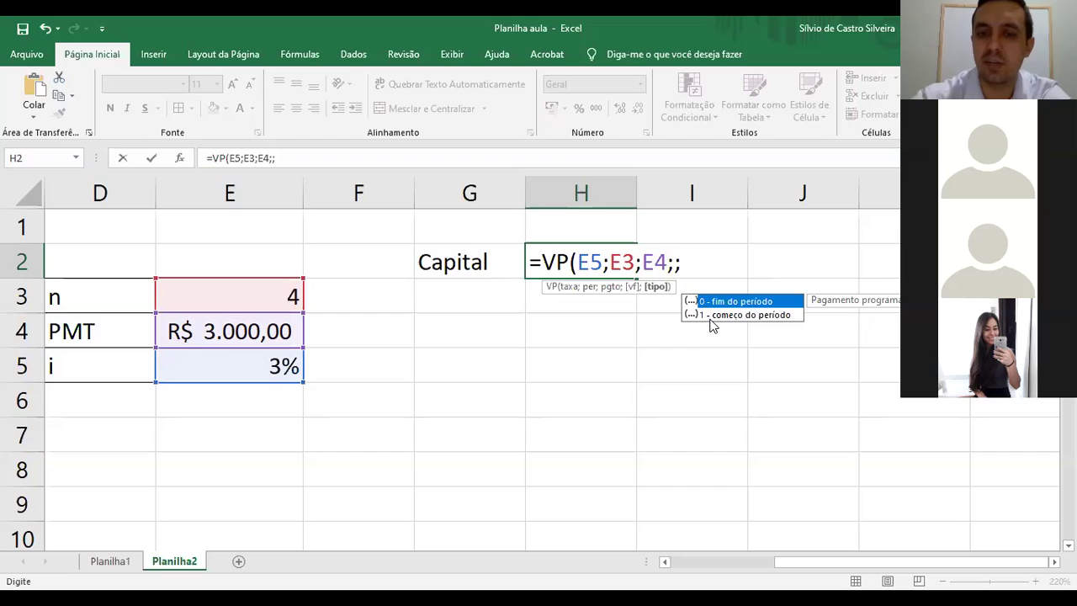
{"action": "type", "text": "1"}
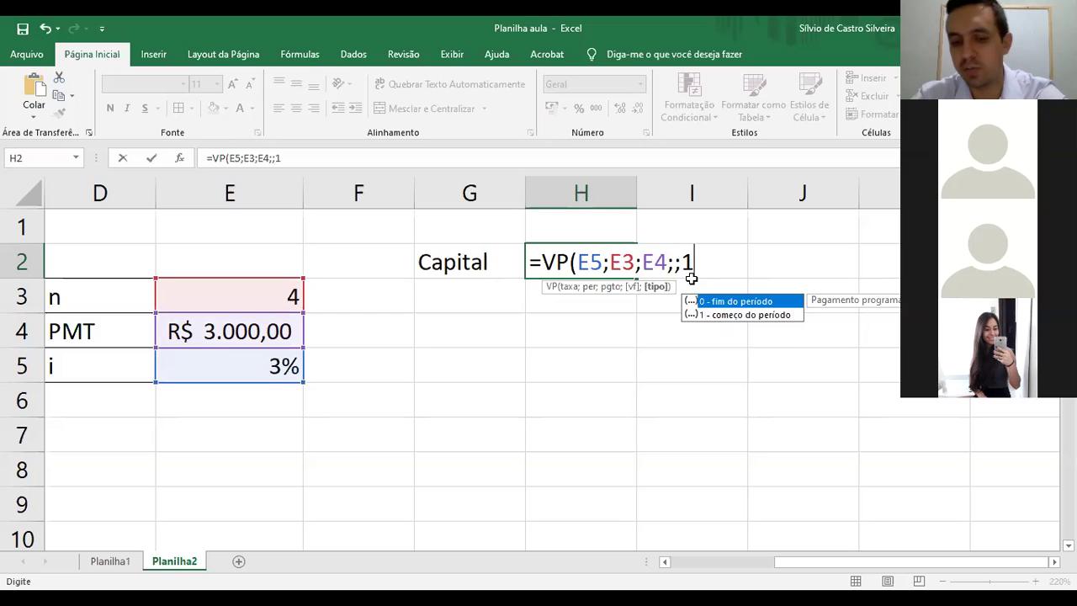
{"action": "type", "text": ")"}
{"action": "key", "text": "Return"}
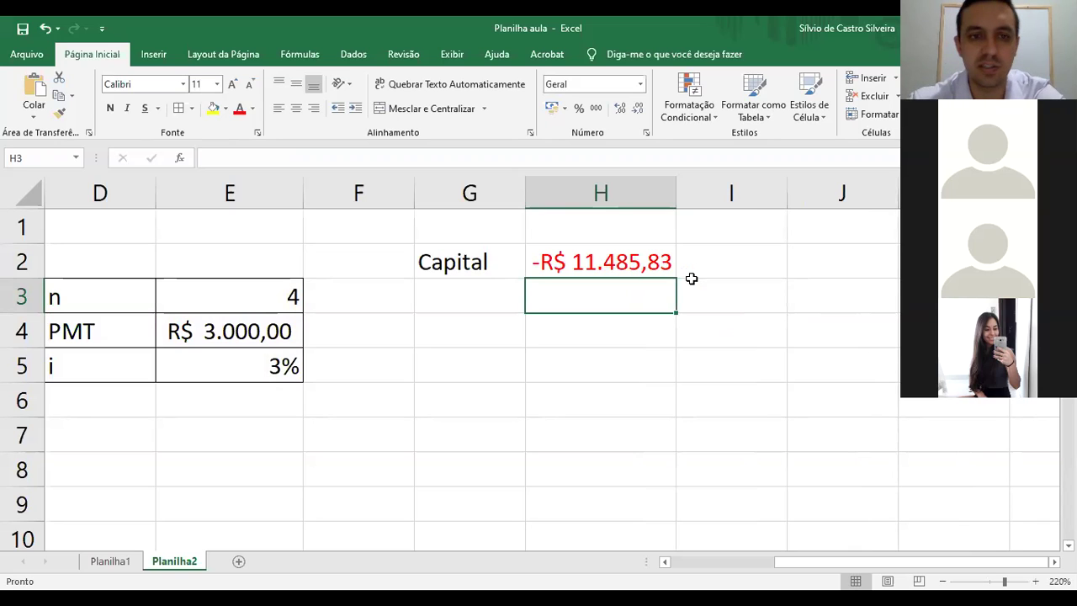
Autofit column H, show extra decimal places on the Capital value in H2 and return it to two decimals
{"action": "left_click", "coordinate": [631, 253]}
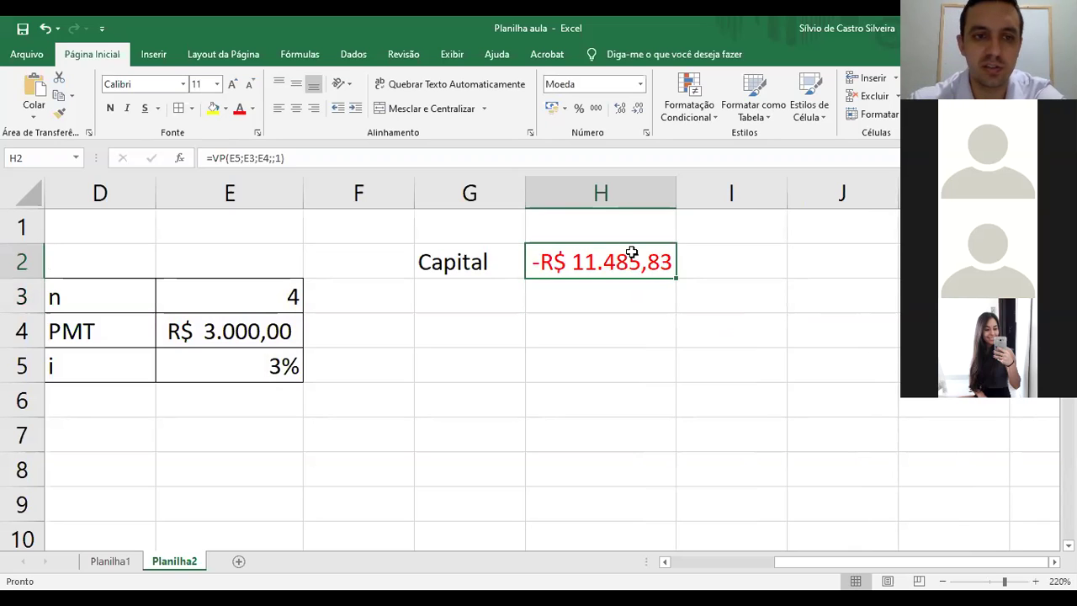
{"action": "double_click", "coordinate": [677, 183]}
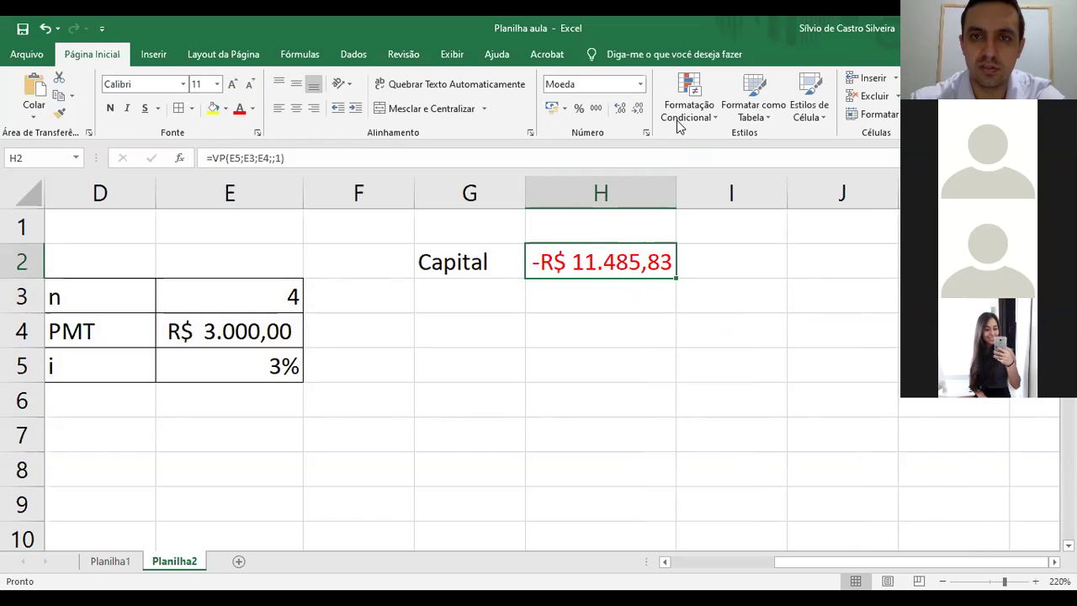
{"action": "left_click", "coordinate": [620, 109]}
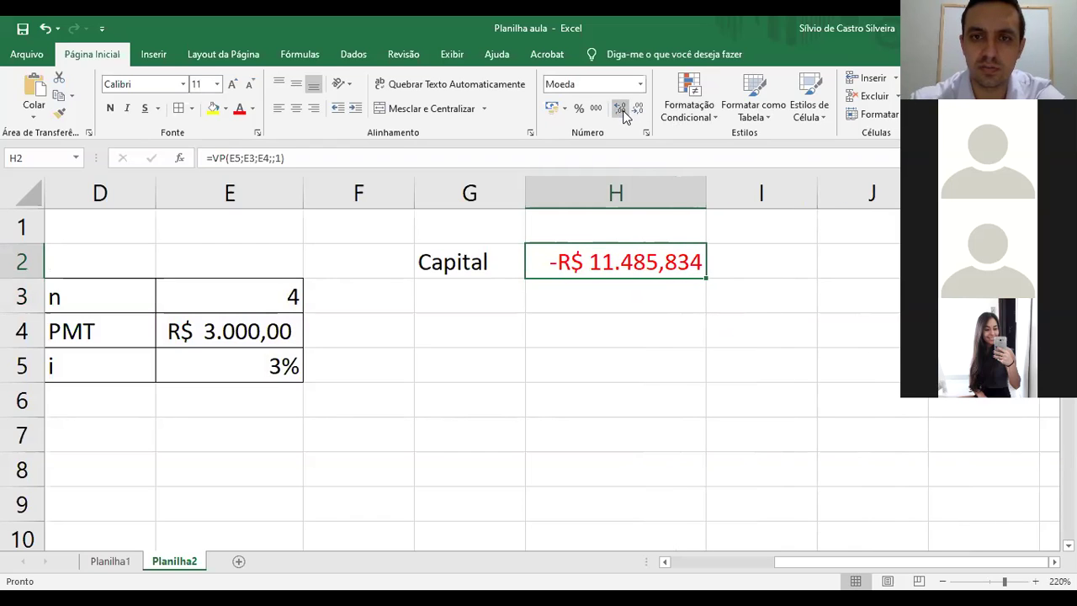
{"action": "left_click", "coordinate": [622, 111]}
{"action": "left_click", "coordinate": [638, 112]}
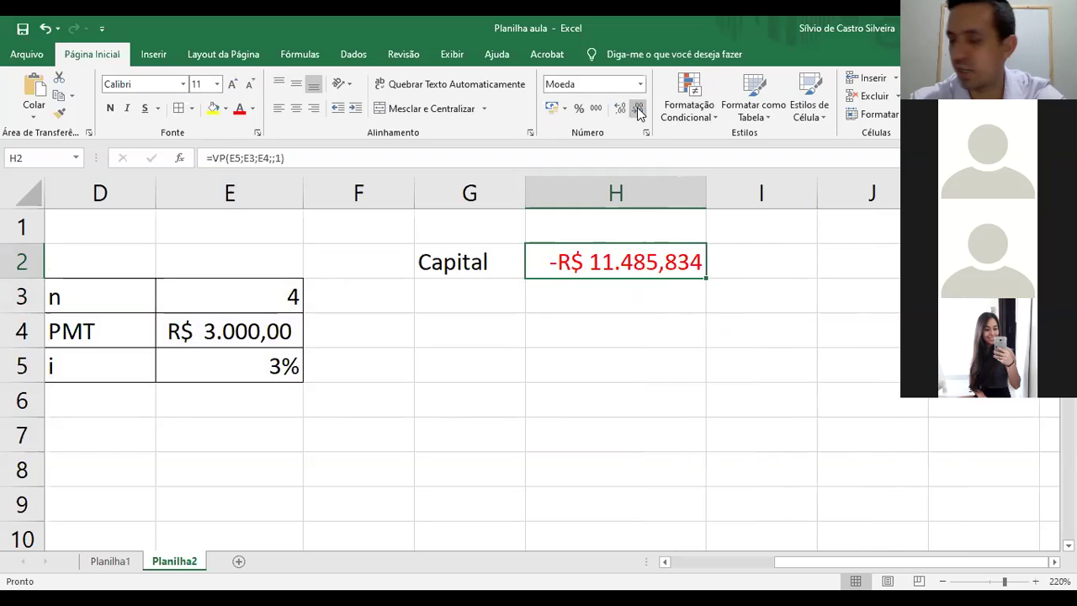
{"action": "left_click", "coordinate": [638, 111]}
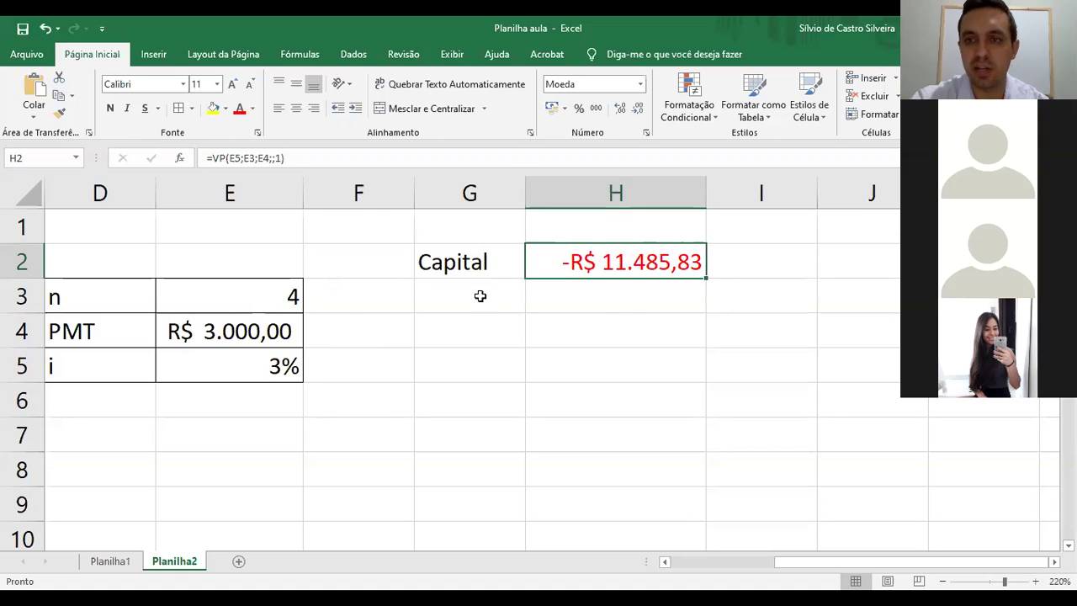
Change the PMT value in E4 to -3000
{"action": "left_click", "coordinate": [233, 332]}
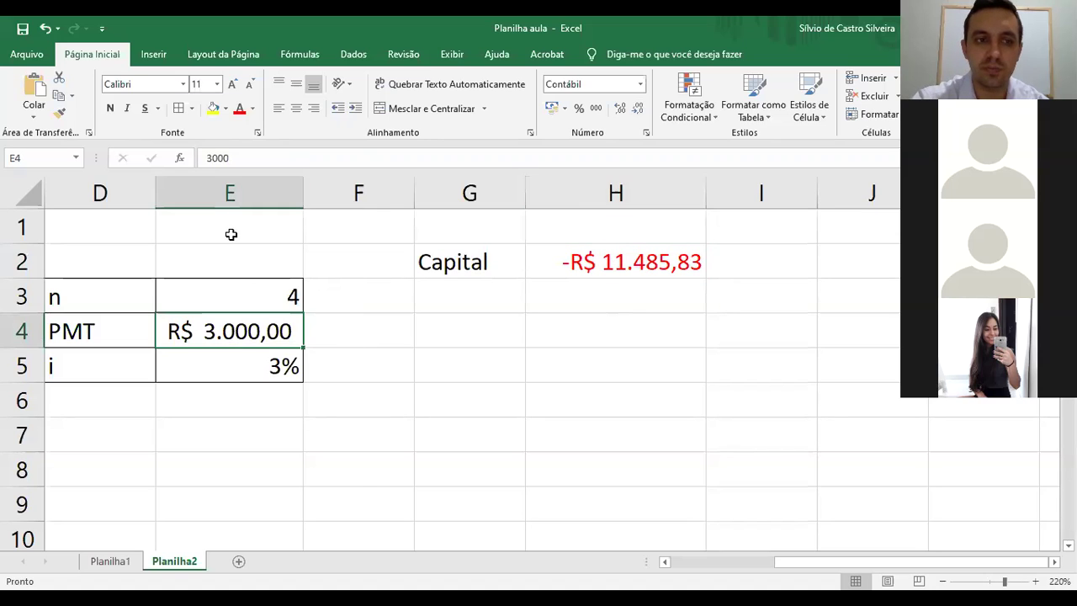
{"action": "left_click", "coordinate": [208, 157]}
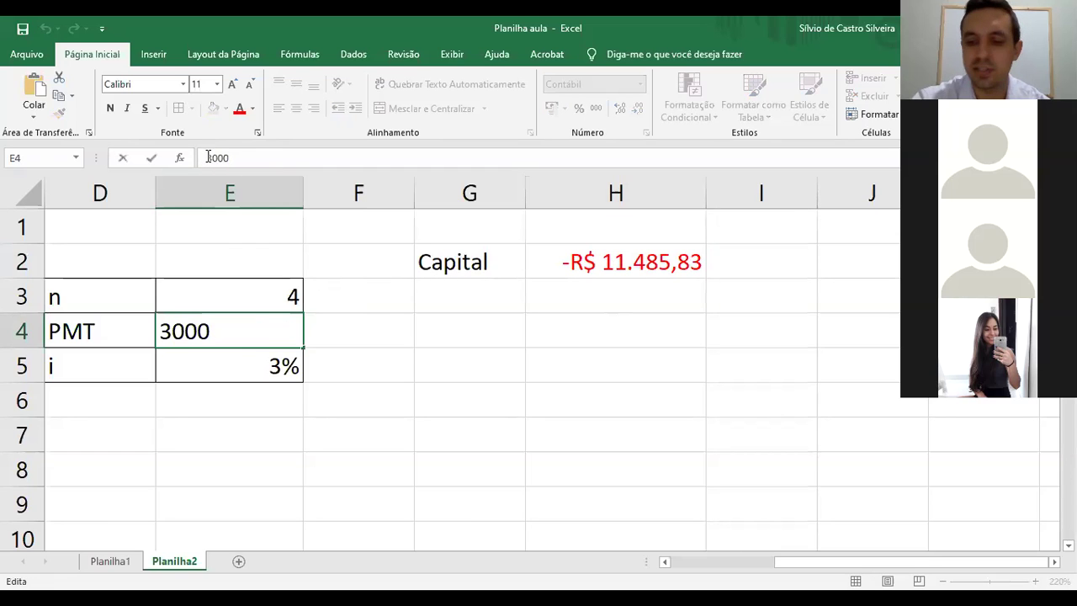
{"action": "type", "text": "-"}
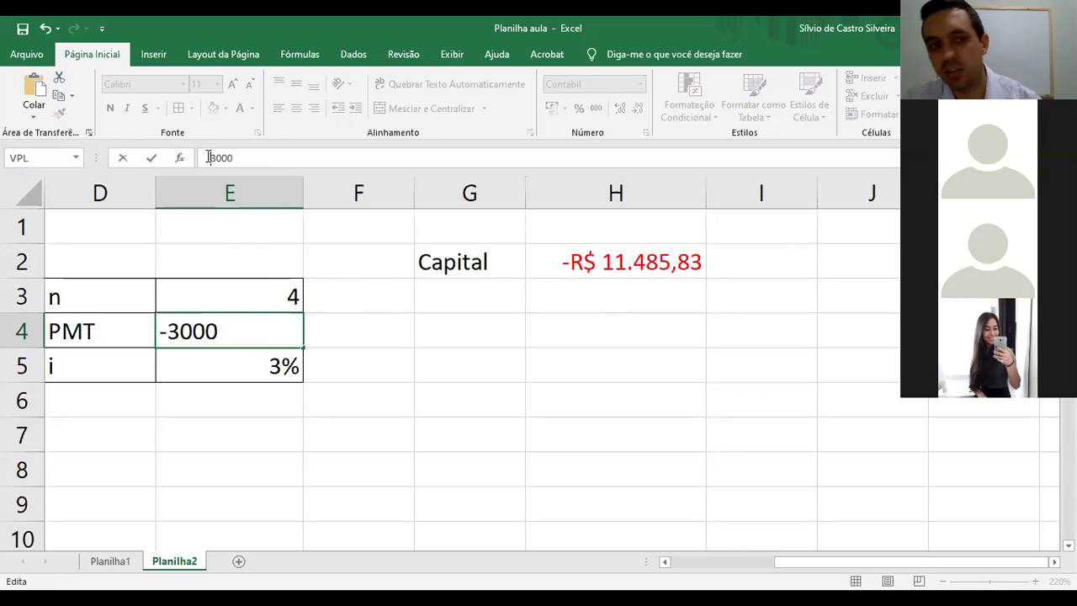
{"action": "key", "text": "Return"}
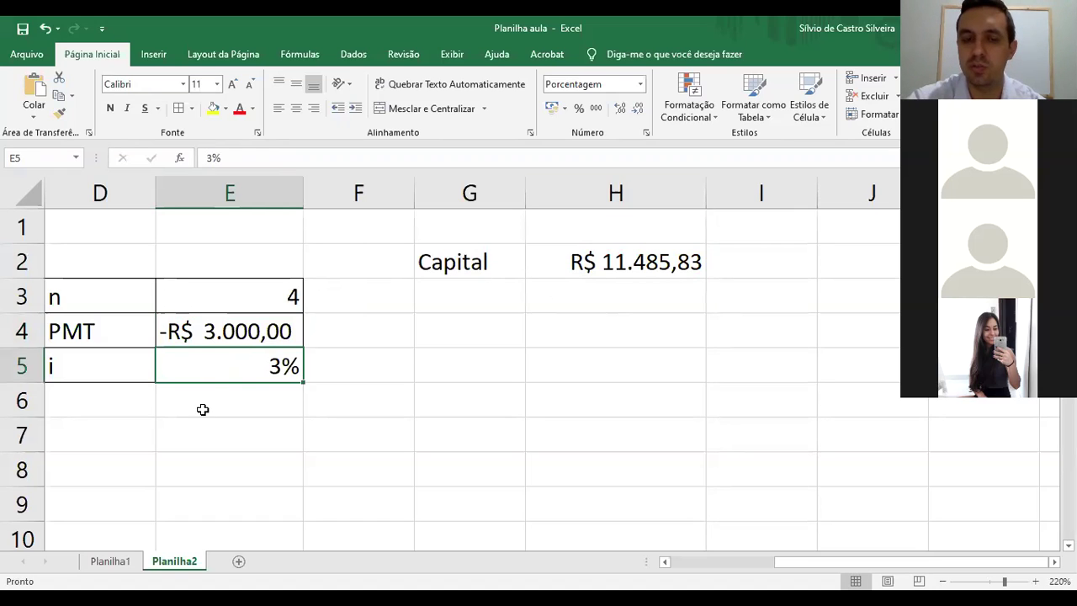
Enter the label "Montante" in G3, directly below the Capital label
{"action": "left_click", "coordinate": [457, 302]}
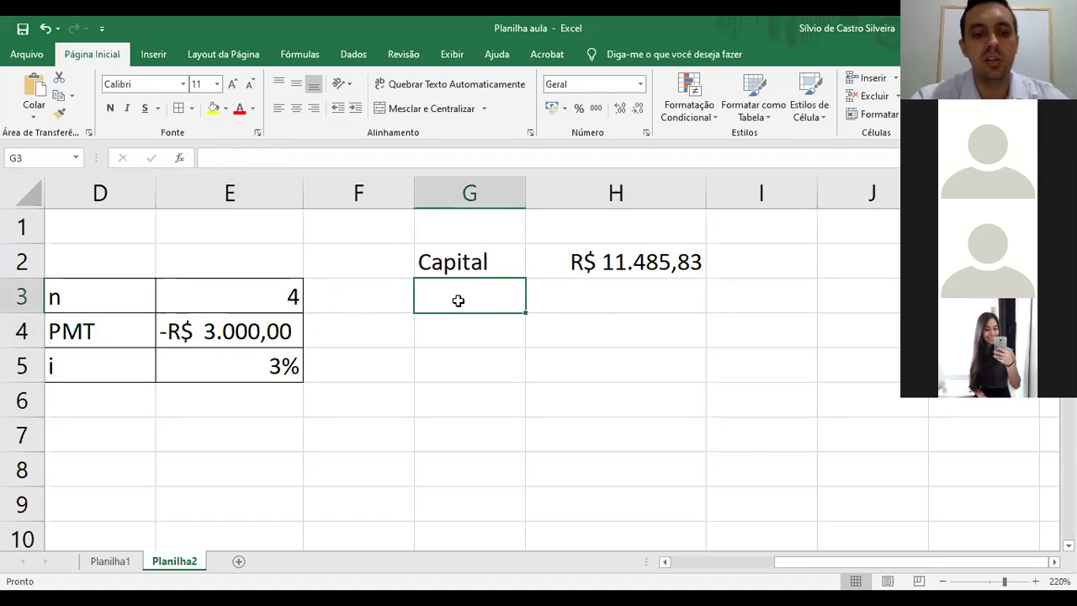
{"action": "type", "text": "Montante"}
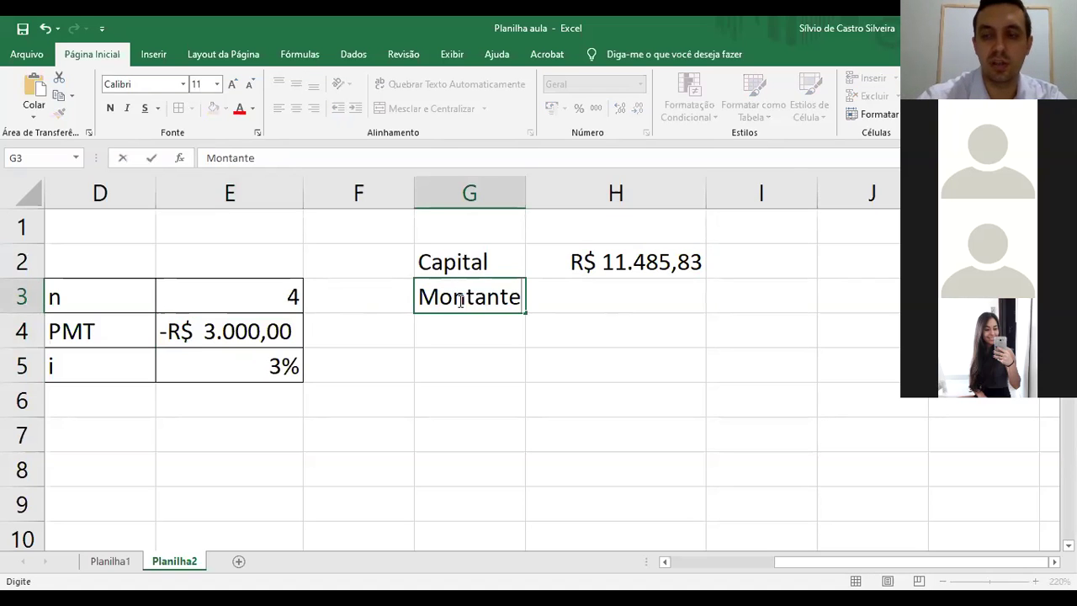
{"action": "key", "text": "Tab"}
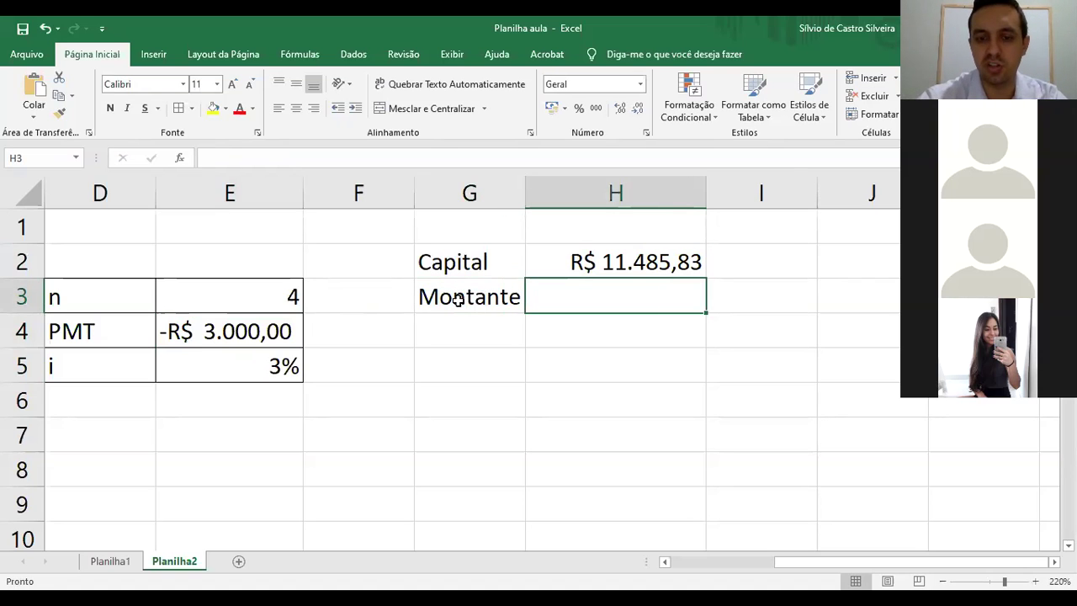
Calculate the Montante in H3 with =VF(E5;E3;E4;;1), using beginning-of-period payments and no present value
{"action": "type", "text": "="}
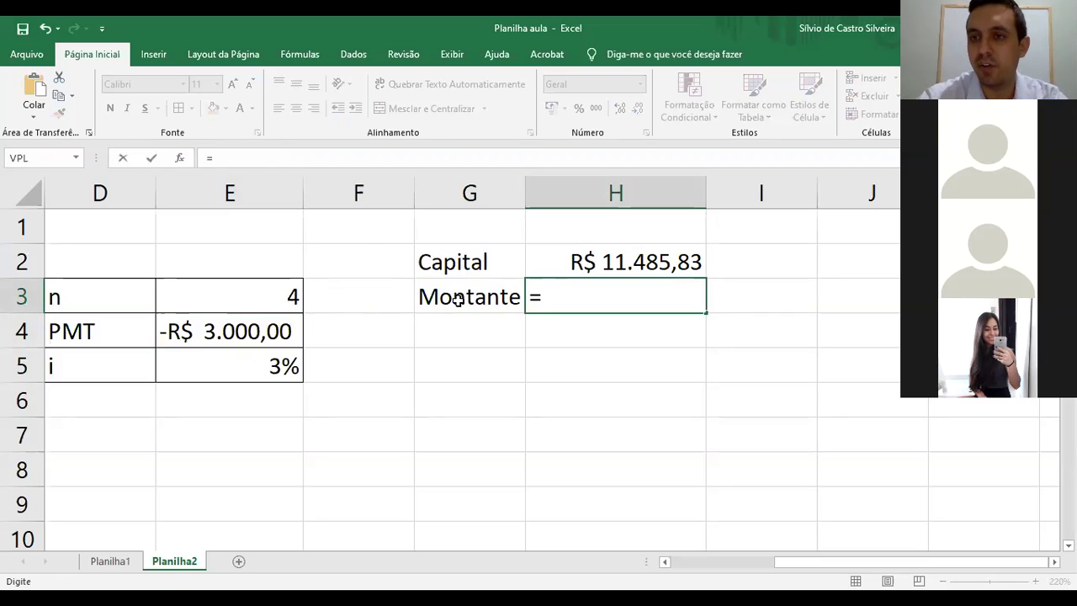
{"action": "type", "text": "VF"}
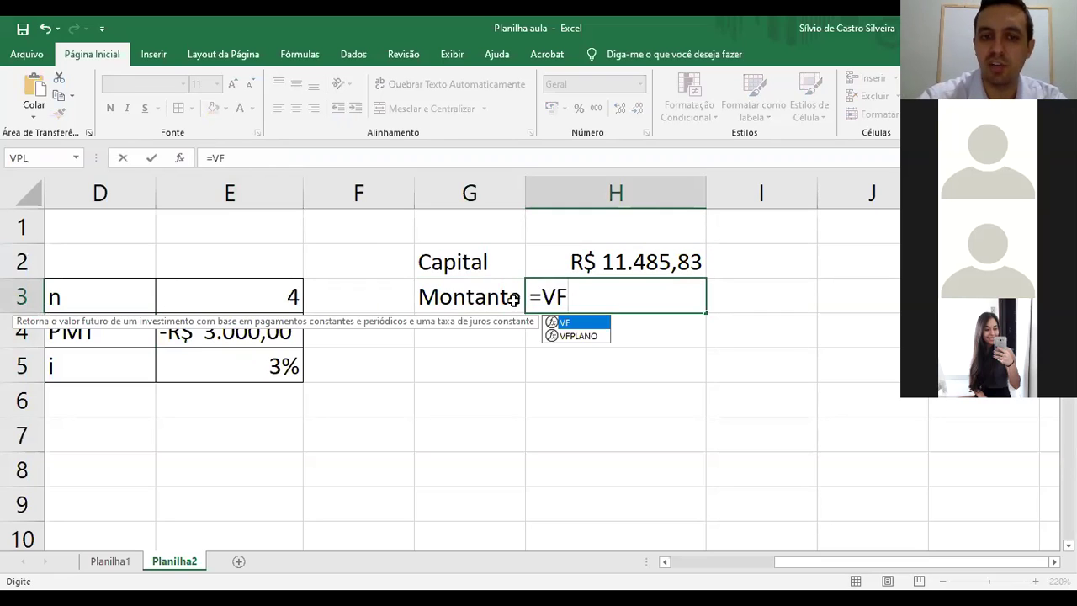
{"action": "double_click", "coordinate": [564, 323]}
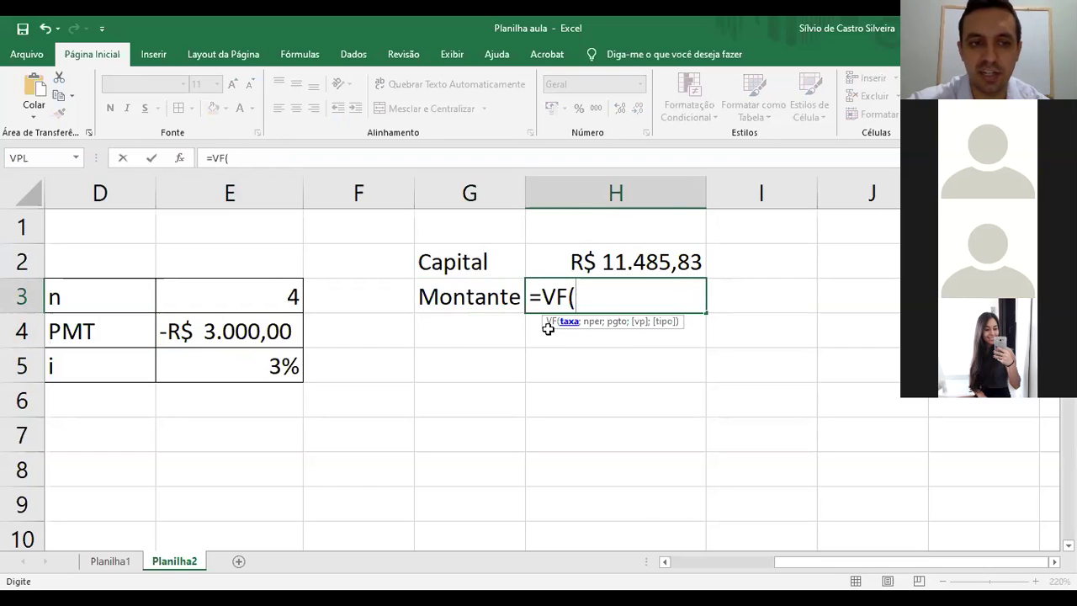
{"action": "left_click", "coordinate": [278, 364]}
{"action": "type", "text": ";"}
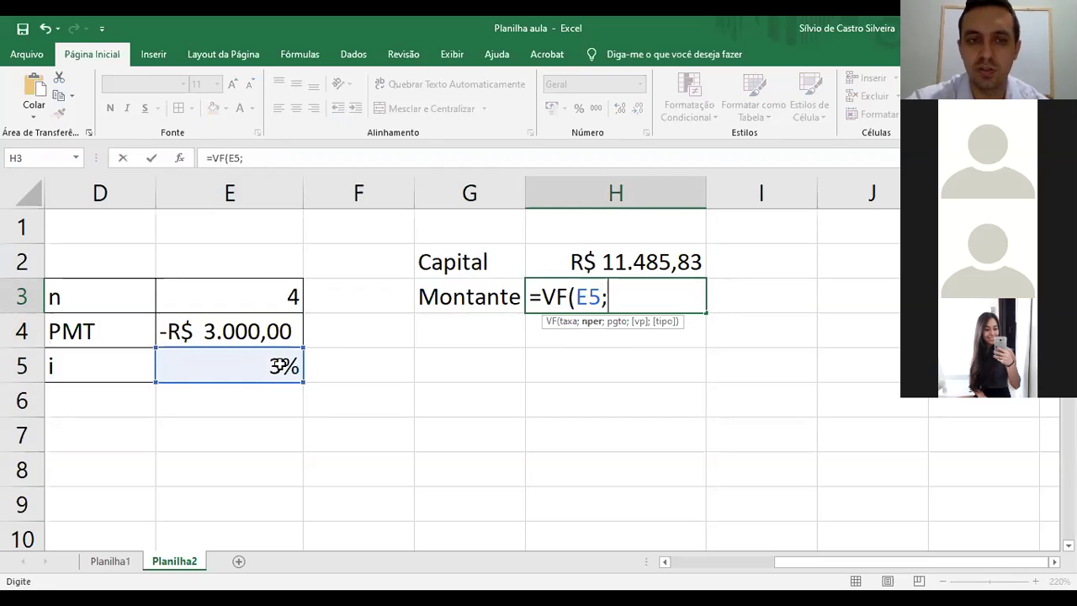
{"action": "left_click", "coordinate": [288, 293]}
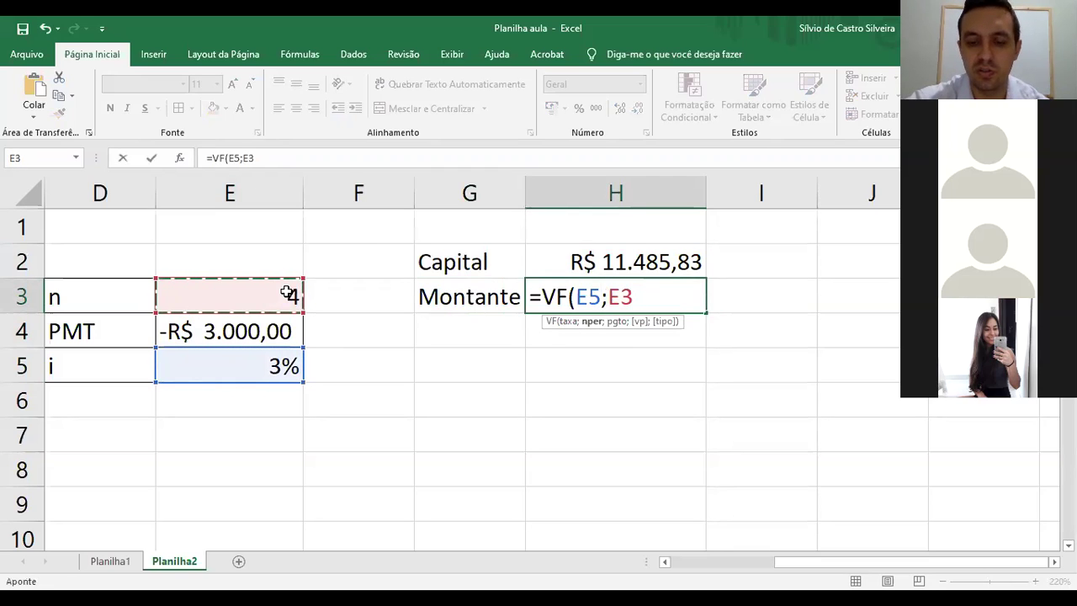
{"action": "type", "text": ";"}
{"action": "left_click", "coordinate": [244, 330]}
{"action": "type", "text": ";"}
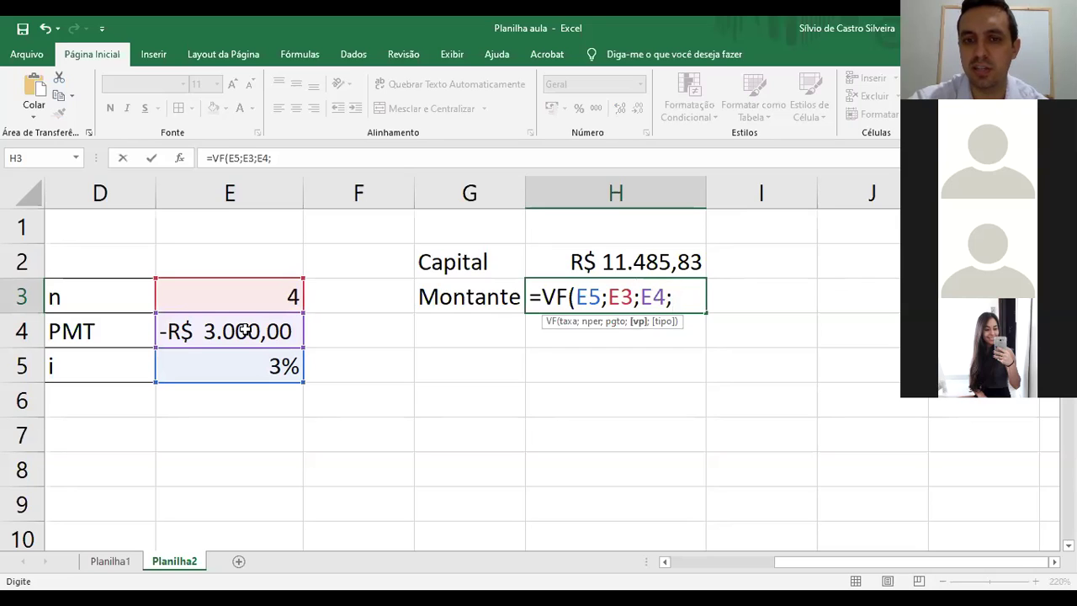
{"action": "type", "text": ";"}
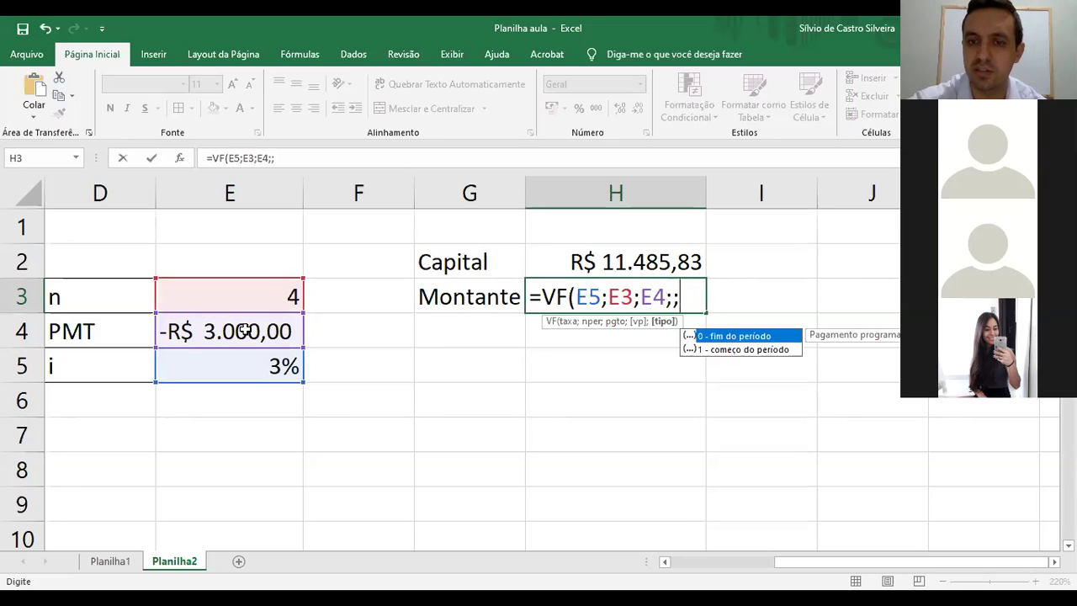
{"action": "type", "text": "1"}
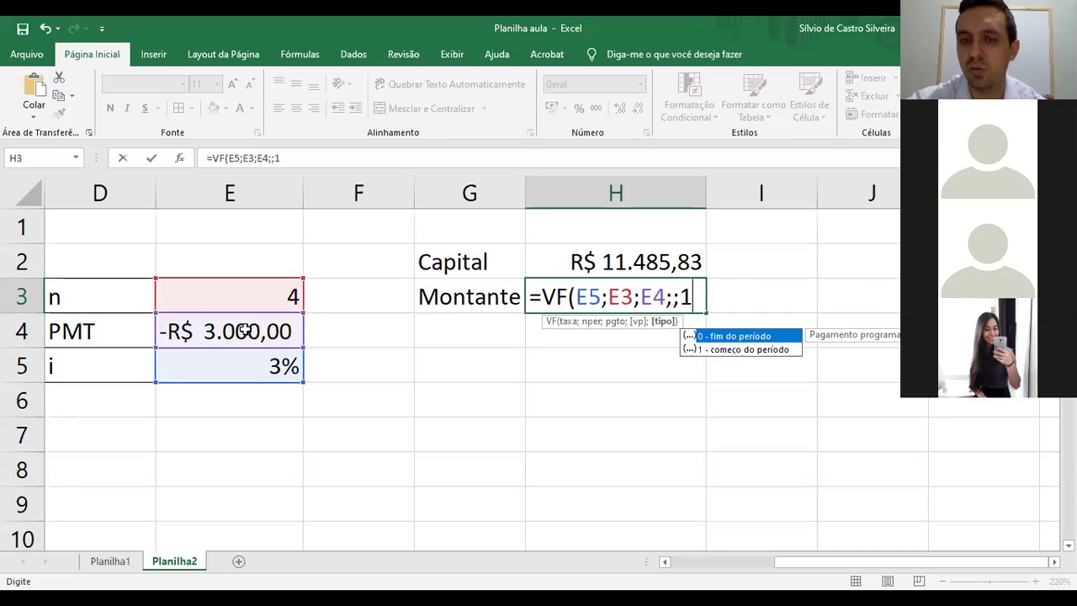
{"action": "type", "text": ")"}
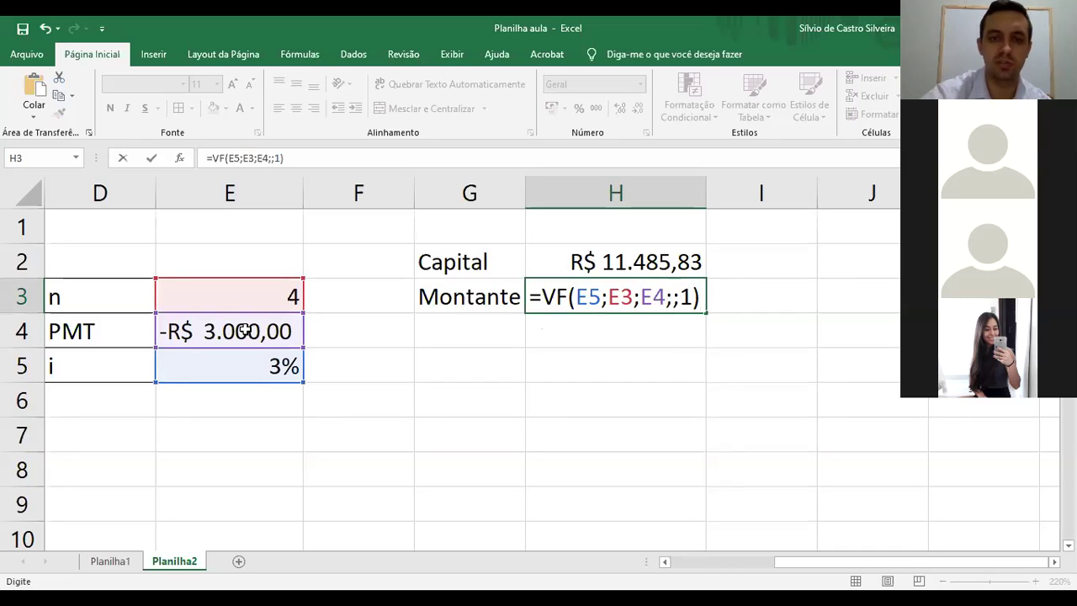
{"action": "key", "text": "Return"}
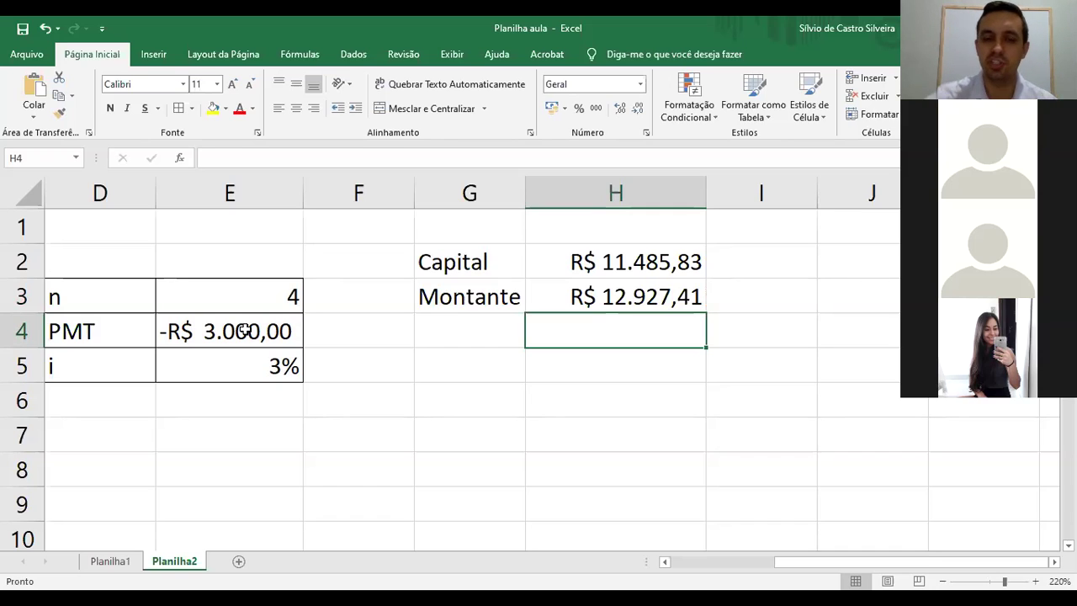
{"action": "left_click", "coordinate": [244, 330]}
{"action": "double_click", "coordinate": [245, 330]}
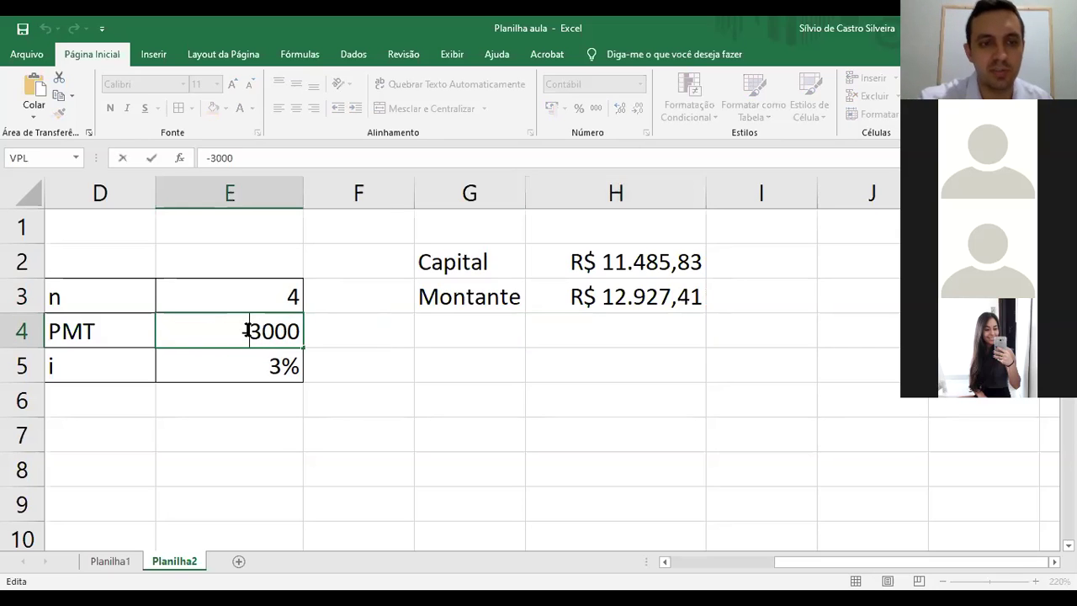
{"action": "left_click", "coordinate": [283, 291]}
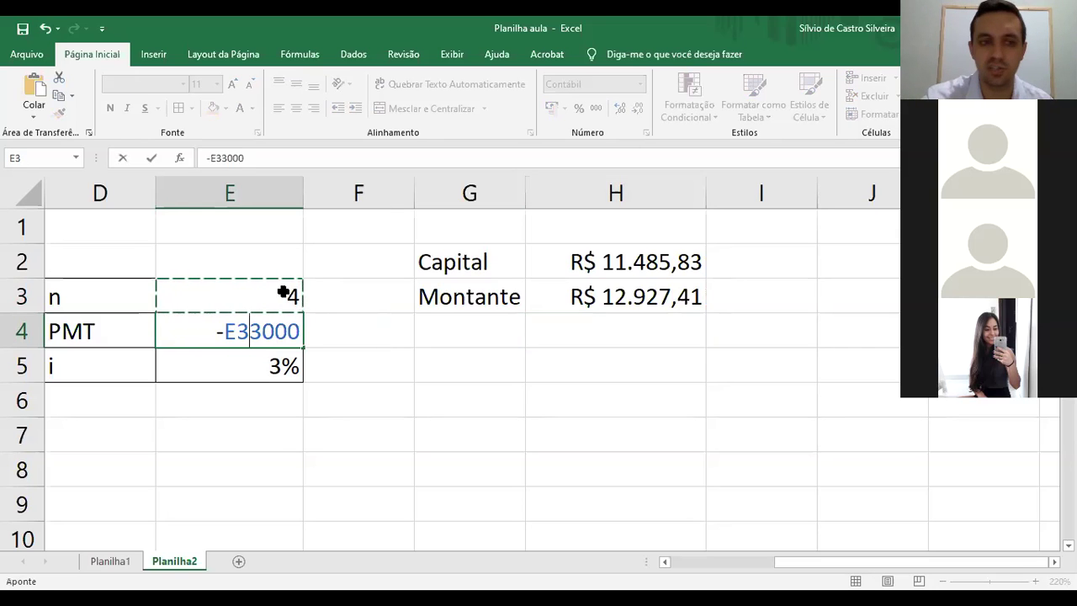
{"action": "type", "text": "]]"}
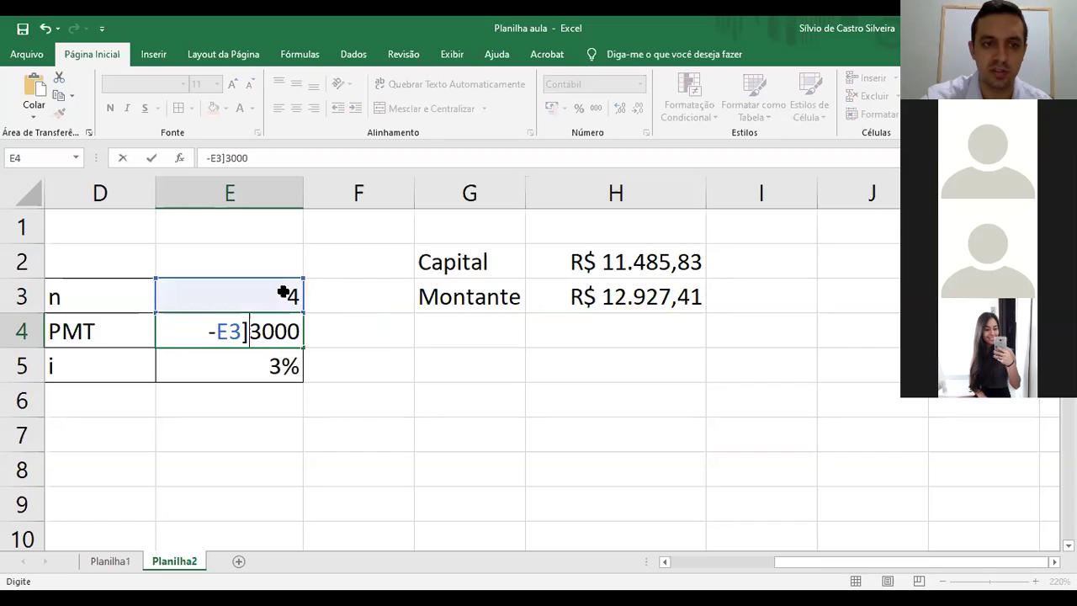
{"action": "key", "text": "BackSpace"}
{"action": "key", "text": "BackSpace"}
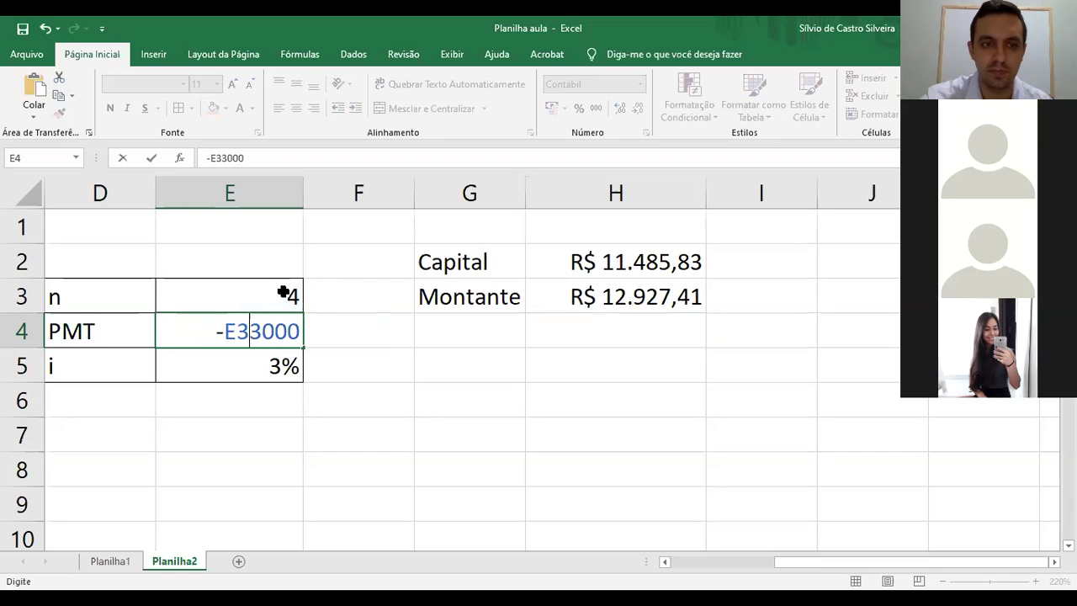
{"action": "key", "text": "BackSpace"}
{"action": "key", "text": "BackSpace"}
{"action": "key", "text": "Return"}
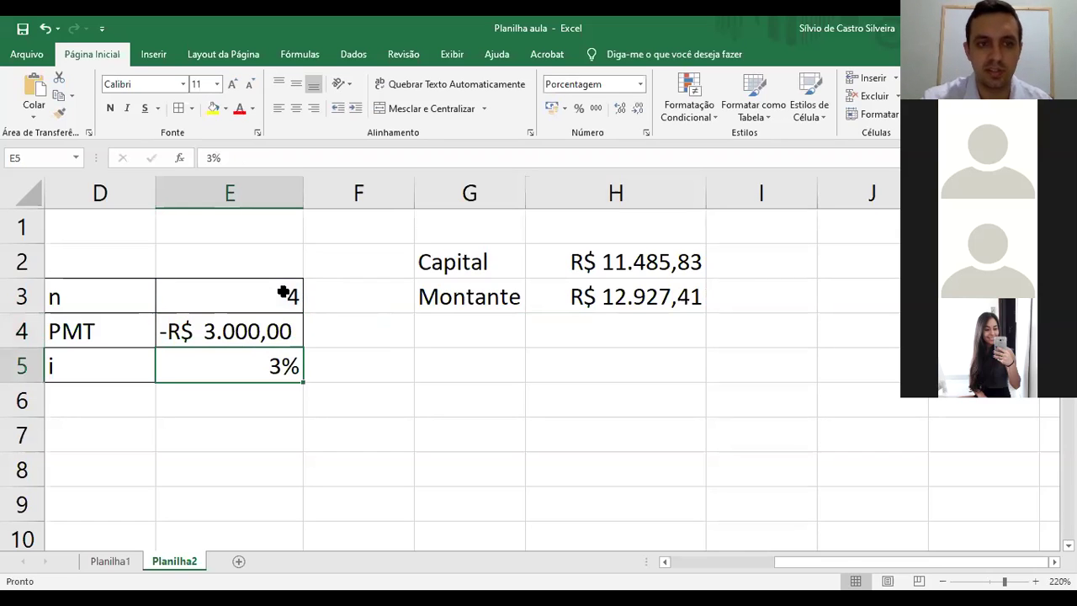
Change the number of payments n in E3 to 14
{"action": "double_click", "coordinate": [284, 292]}
{"action": "type", "text": "1"}
{"action": "key", "text": "Return"}
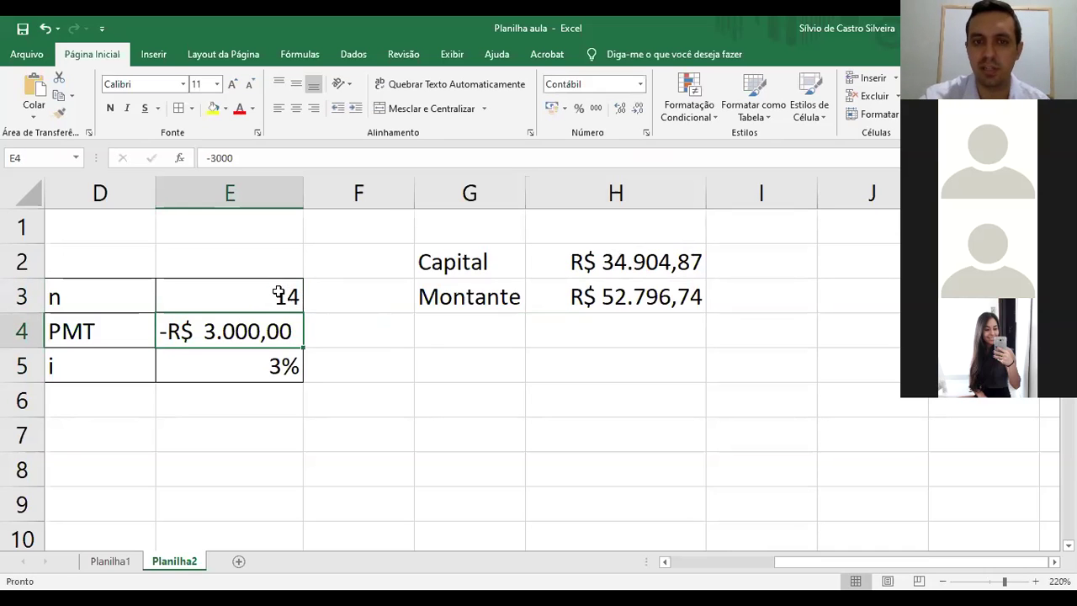
Change the interest rate i in E5 to 18%
{"action": "left_click", "coordinate": [262, 356]}
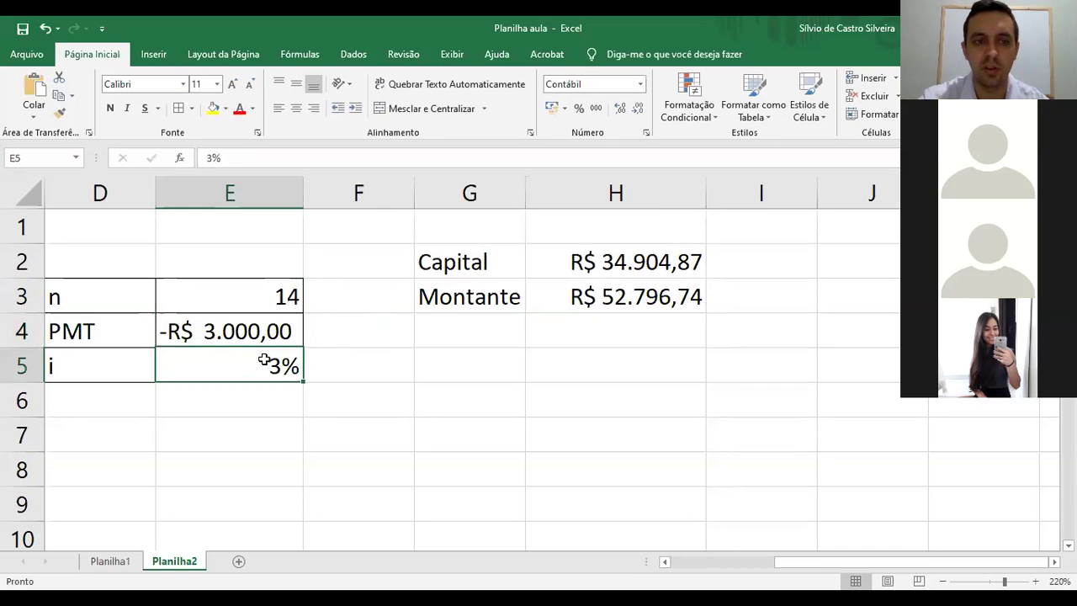
{"action": "left_click", "coordinate": [214, 155]}
{"action": "key", "text": "BackSpace"}
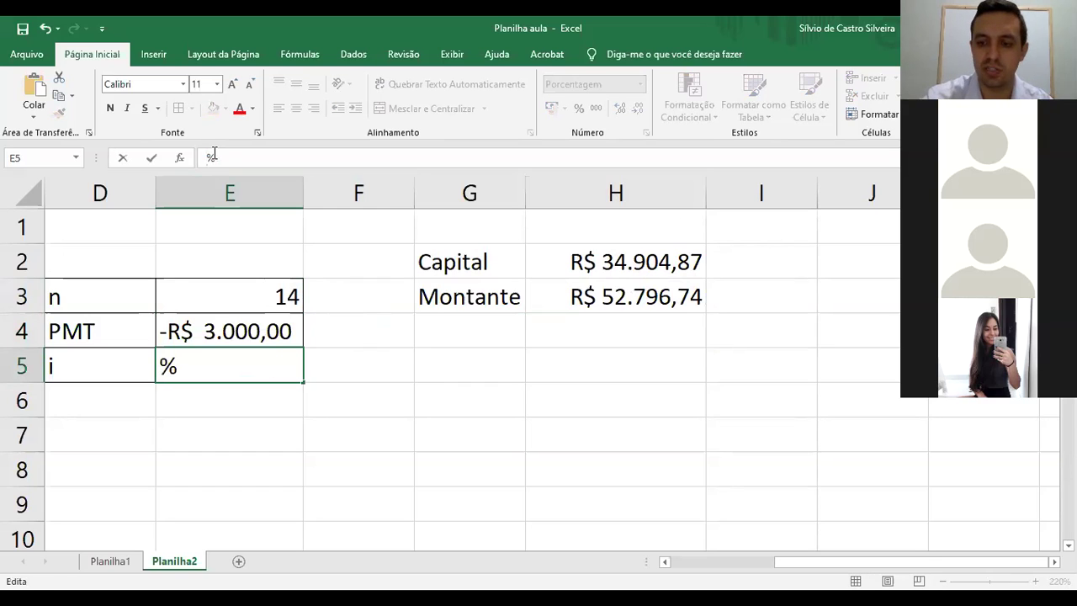
{"action": "type", "text": "18"}
{"action": "key", "text": "Return"}
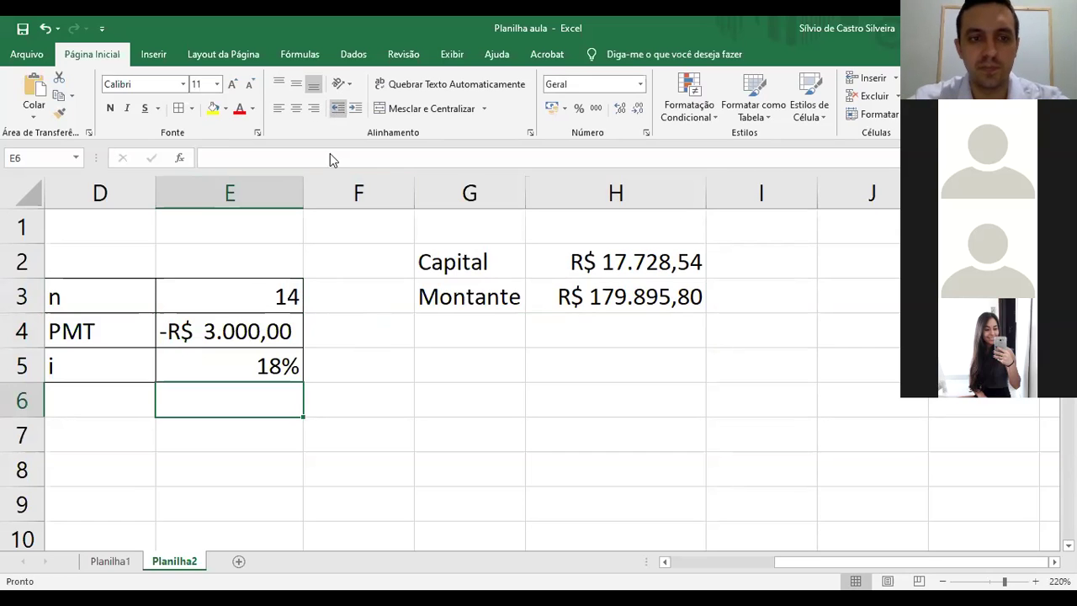
Undo the last changes to the interest rate in E5 and the number of payments in E3
{"action": "key", "text": "ctrl+z"}
{"action": "key", "text": "ctrl+z"}
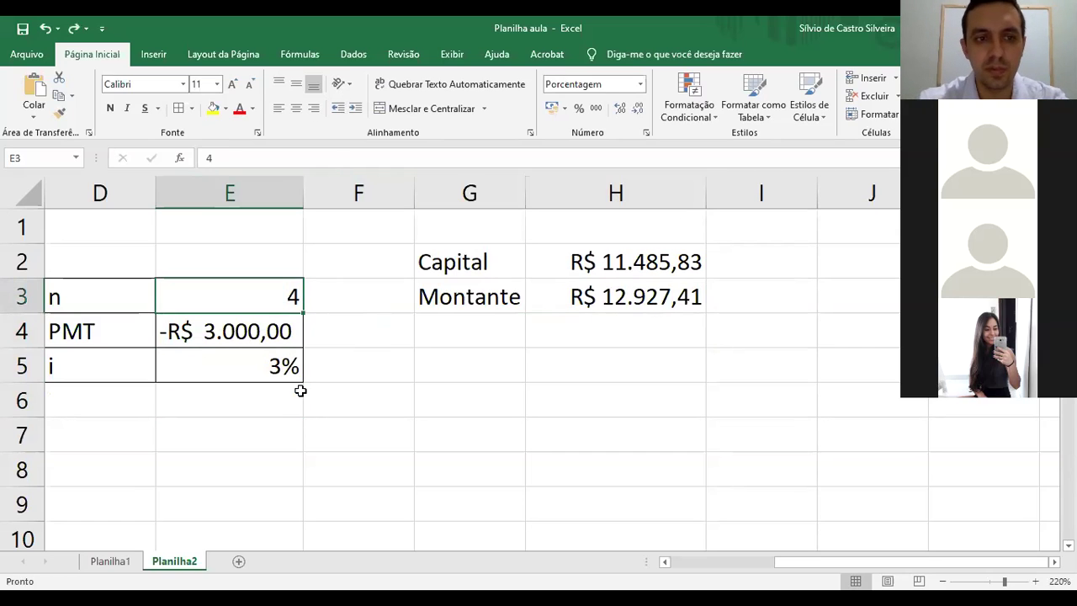
{"action": "left_click", "coordinate": [475, 367]}
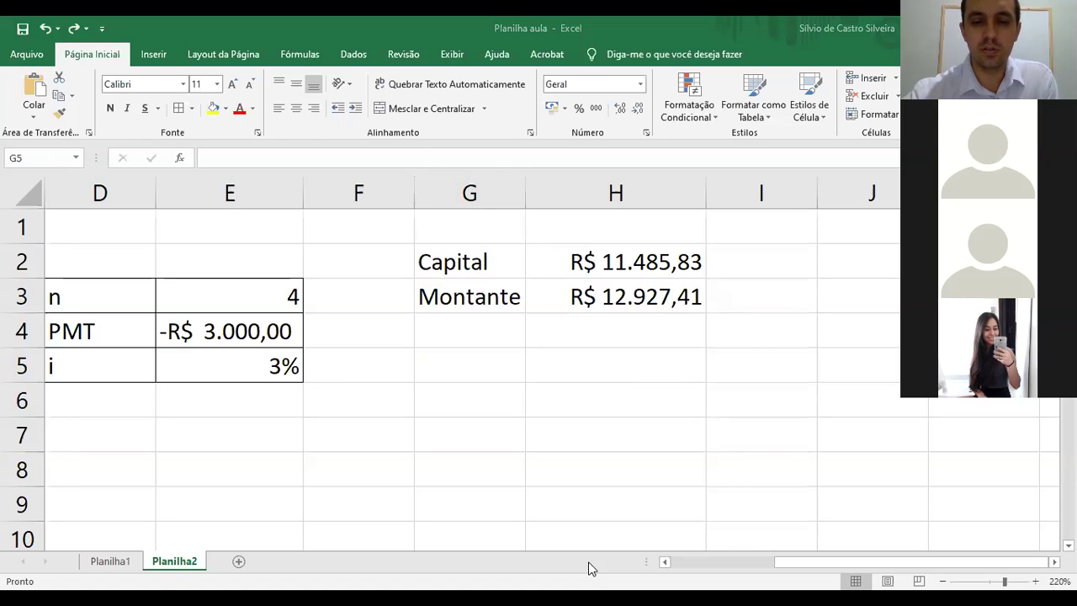
Switch to the notes with the calculator keystrokes for the Capital (PV) and FV
{"action": "key", "text": "alt+Tab"}
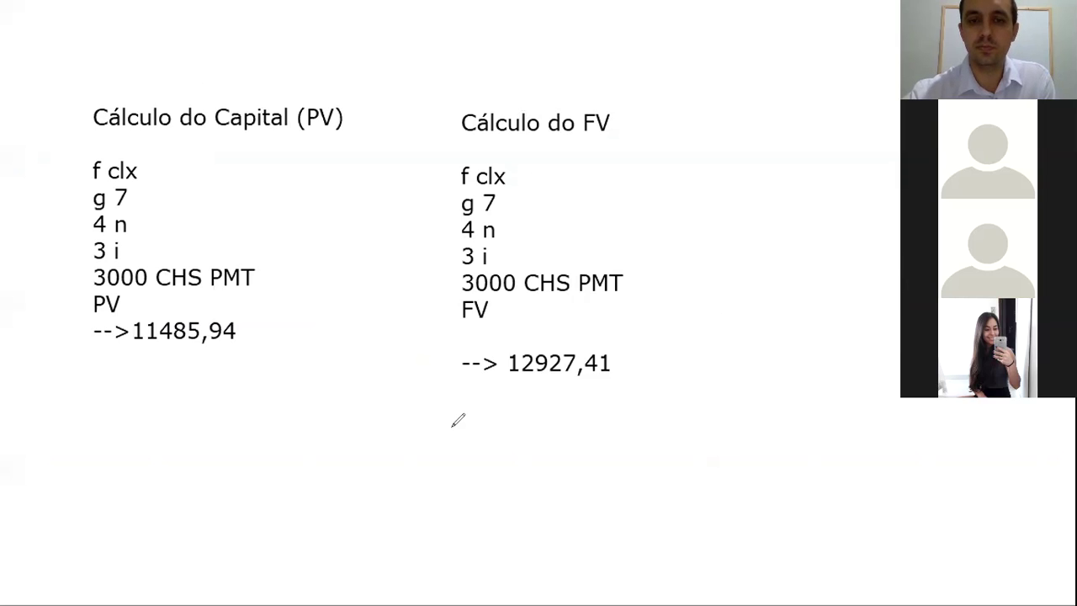
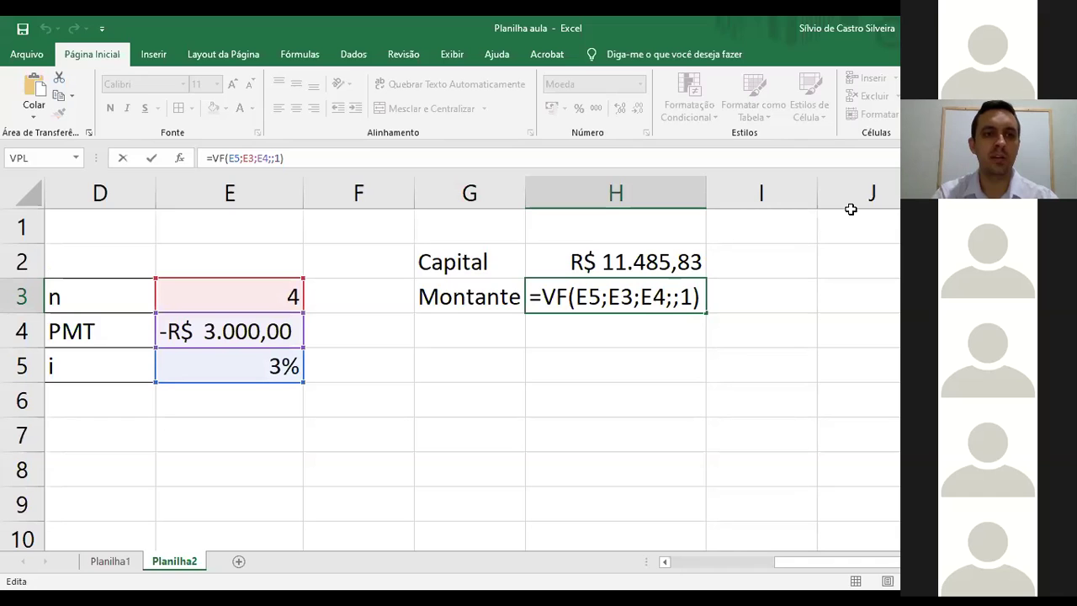
Leave the H3 formula unchanged and enter =VF(E5;E3;E4;H2;1) in H4, using the Capital in H2 as the present value
{"action": "left_click", "coordinate": [488, 343]}
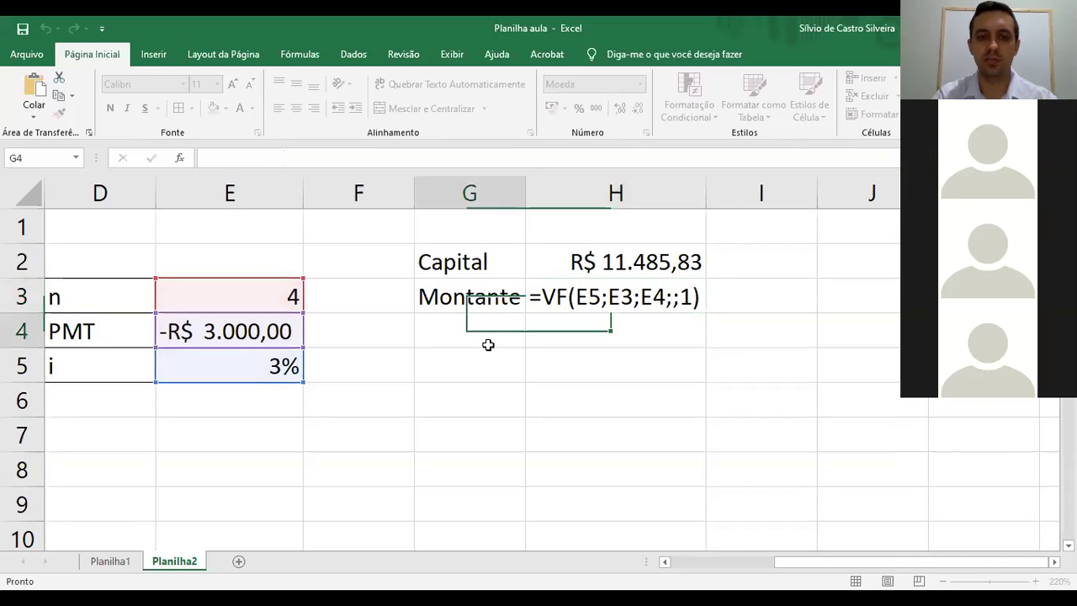
{"action": "type", "text": "="}
{"action": "key", "text": "BackSpace"}
{"action": "key", "text": "Tab"}
{"action": "type", "text": "="}
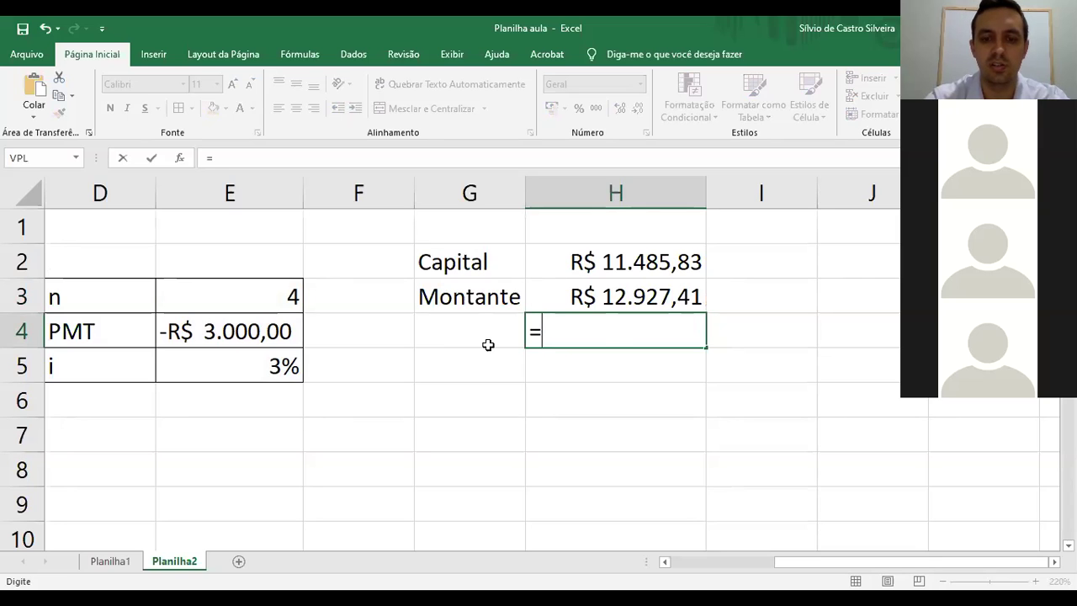
{"action": "type", "text": "VF("}
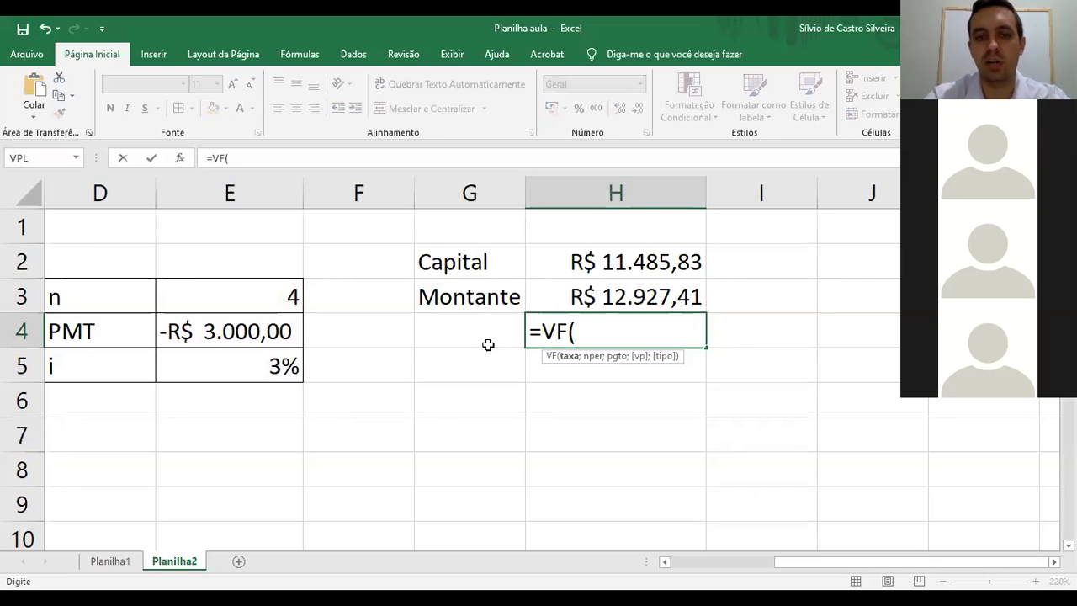
{"action": "left_click", "coordinate": [261, 367]}
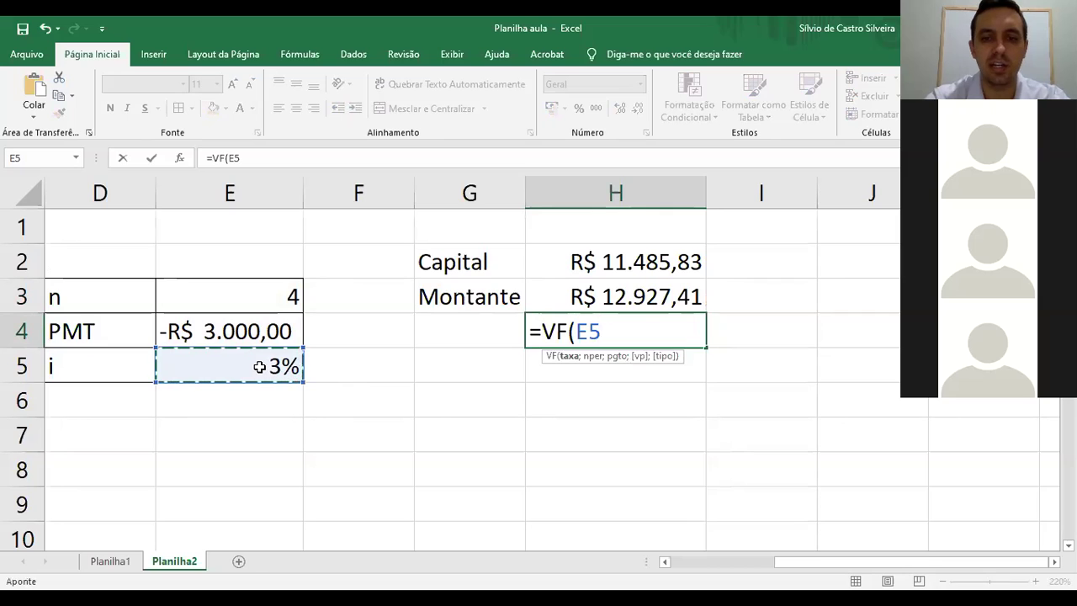
{"action": "type", "text": ";"}
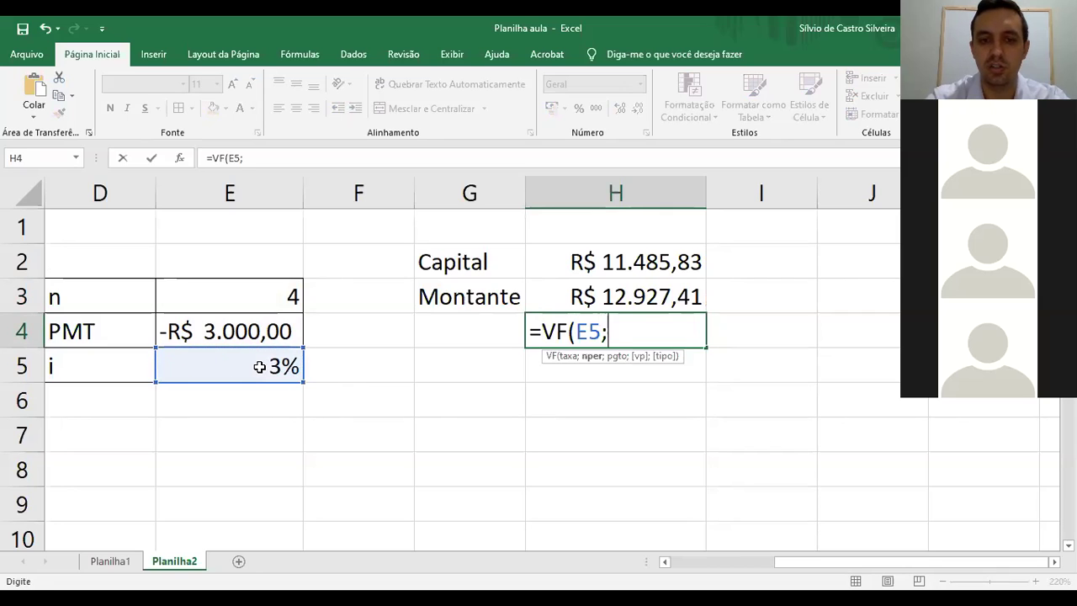
{"action": "left_click", "coordinate": [248, 297]}
{"action": "type", "text": ";"}
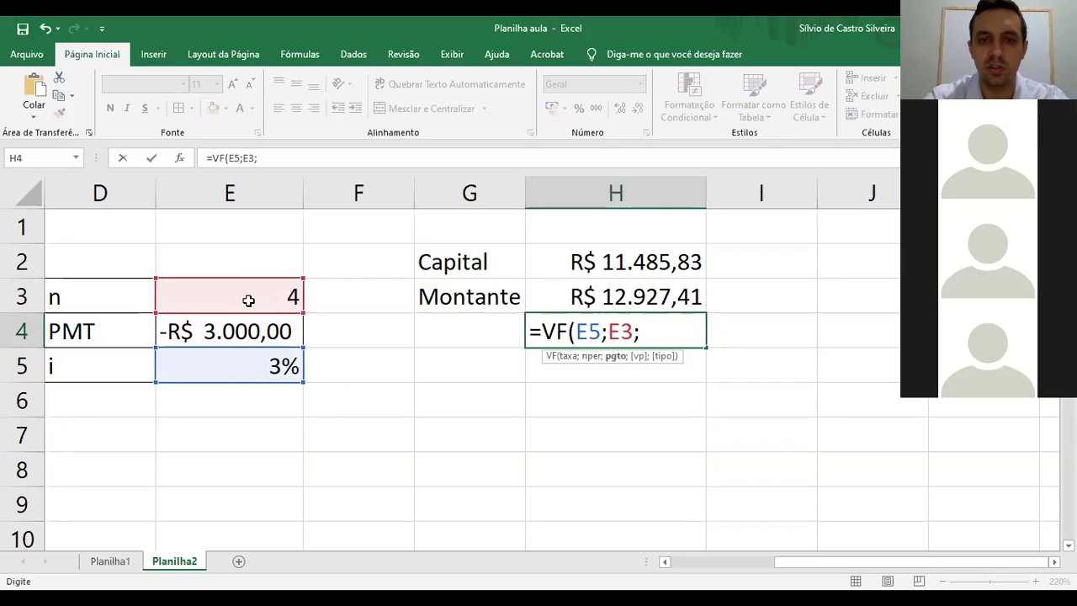
{"action": "left_click", "coordinate": [242, 330]}
{"action": "type", "text": ";"}
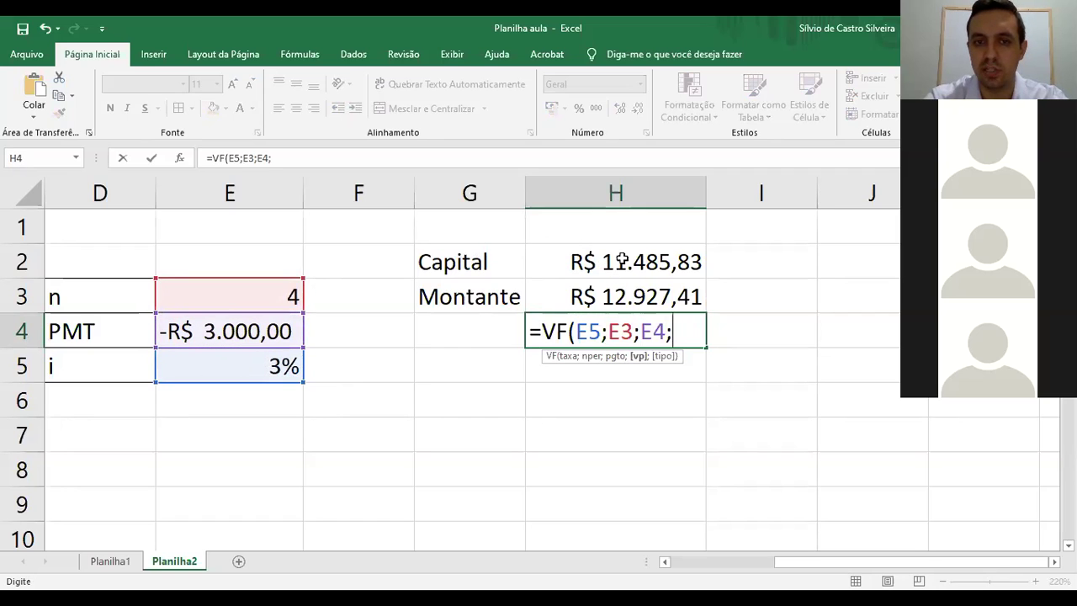
{"action": "left_click", "coordinate": [621, 262]}
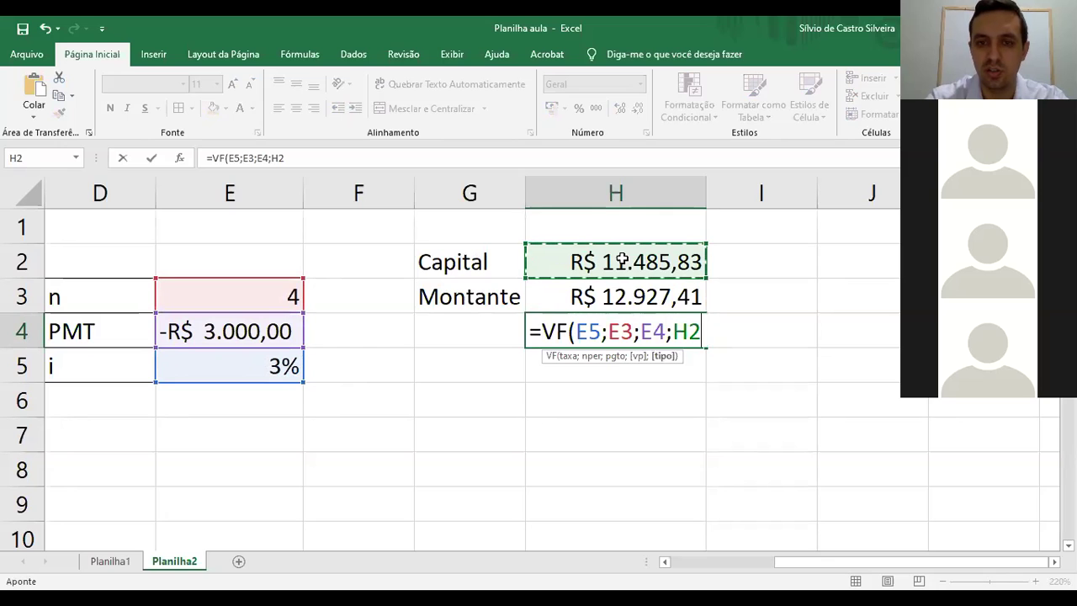
{"action": "type", "text": ";1)"}
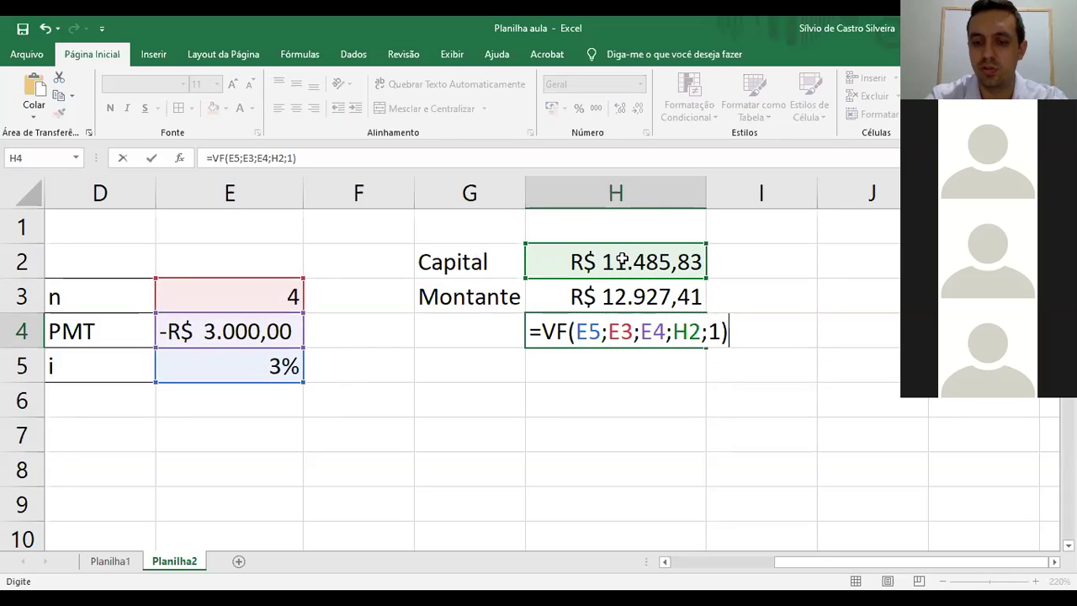
{"action": "key", "text": "Return"}
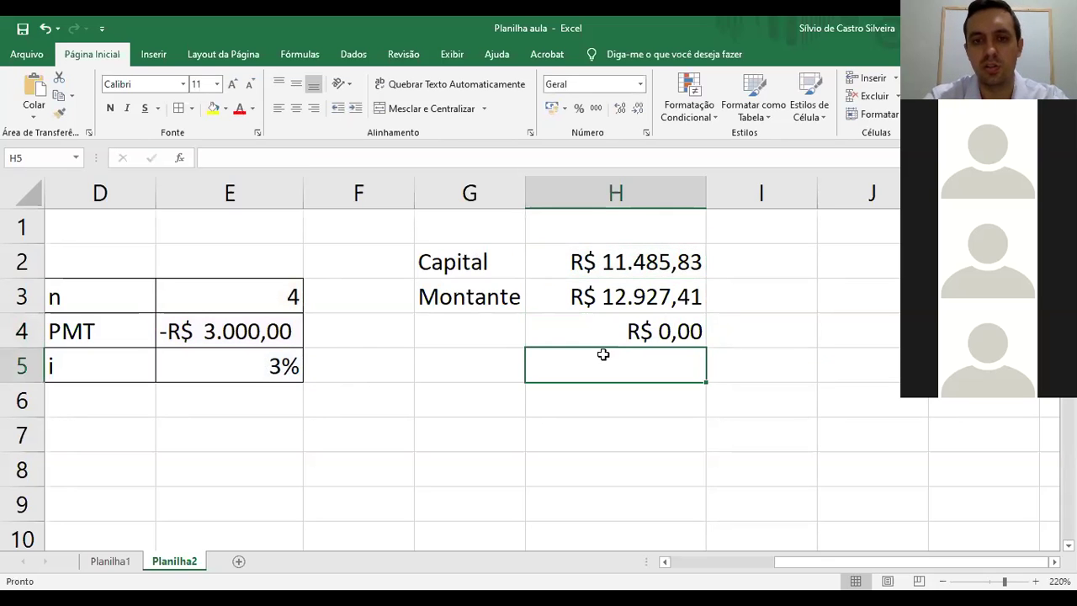
{"action": "left_click", "coordinate": [627, 332]}
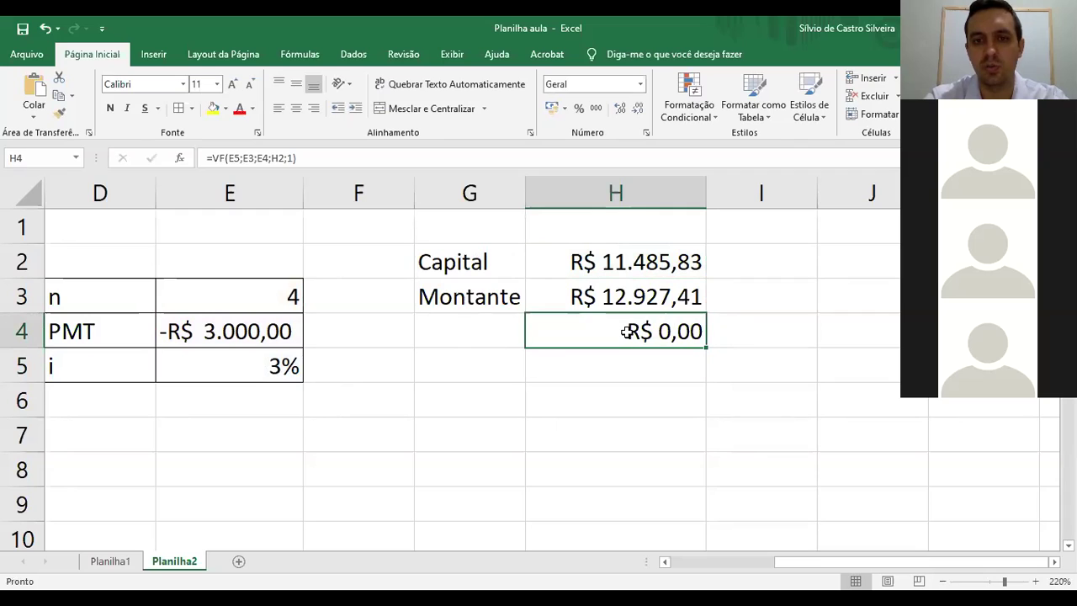
Clear the PMT value in E4 to test the formulas, and undo the deletion
{"action": "left_click", "coordinate": [275, 330]}
{"action": "key", "text": "Delete"}
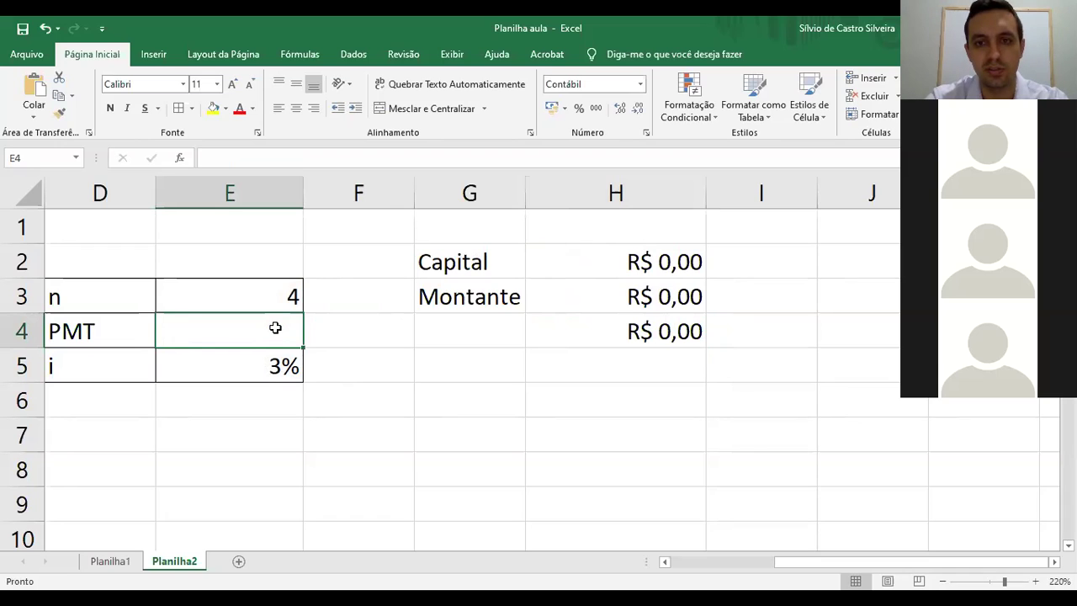
{"action": "key", "text": "ctrl+z"}
{"action": "left_click", "coordinate": [655, 424]}
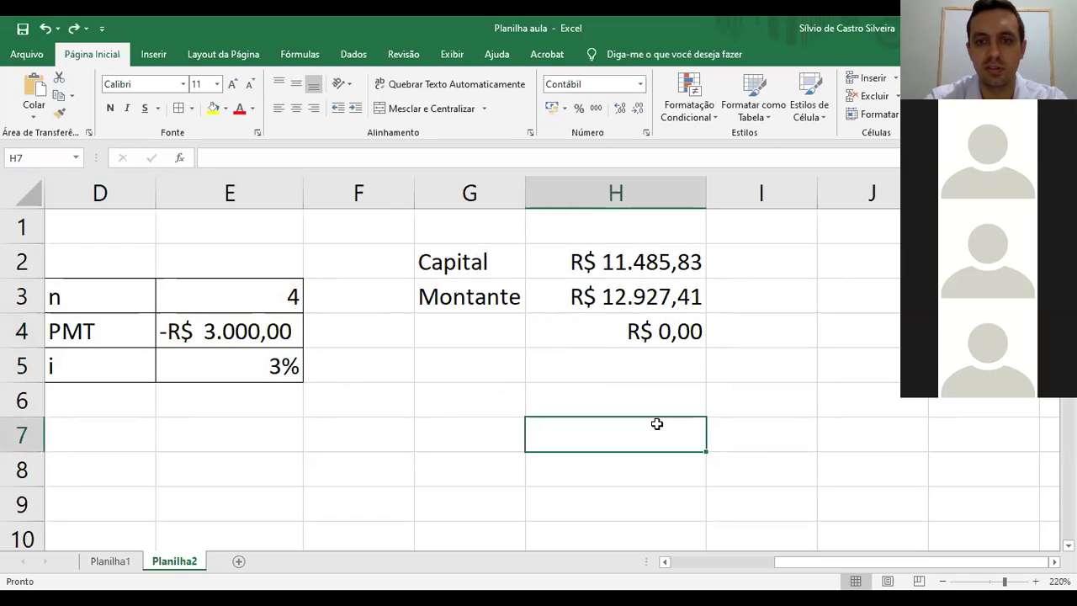
Remove the payment argument E4 from the future value formula in H4, making it =VF(E5;E3;;H2;1)
{"action": "left_click", "coordinate": [668, 334]}
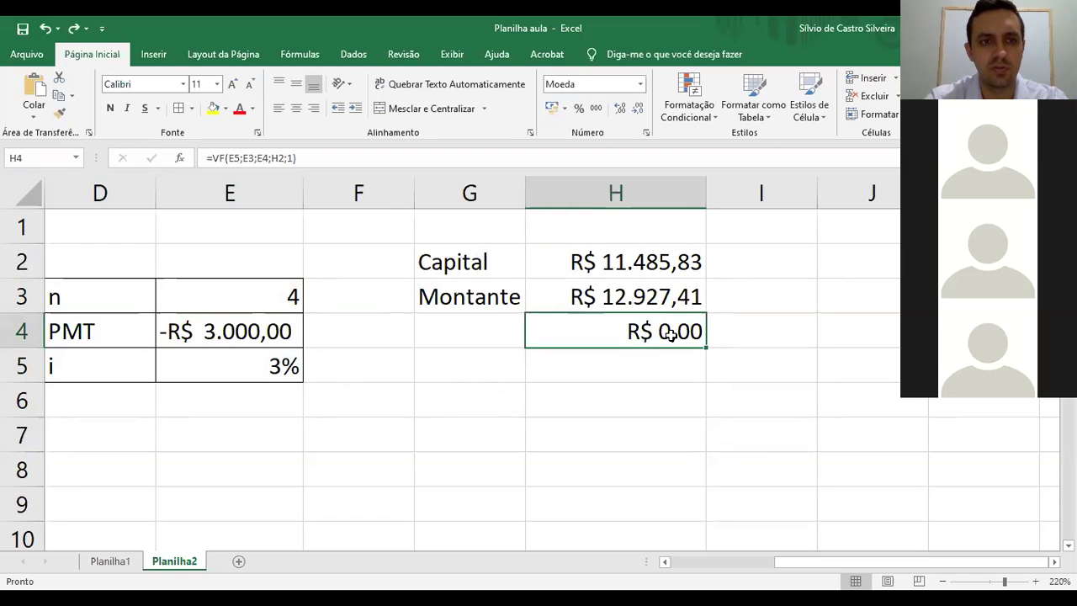
{"action": "left_click", "coordinate": [286, 160]}
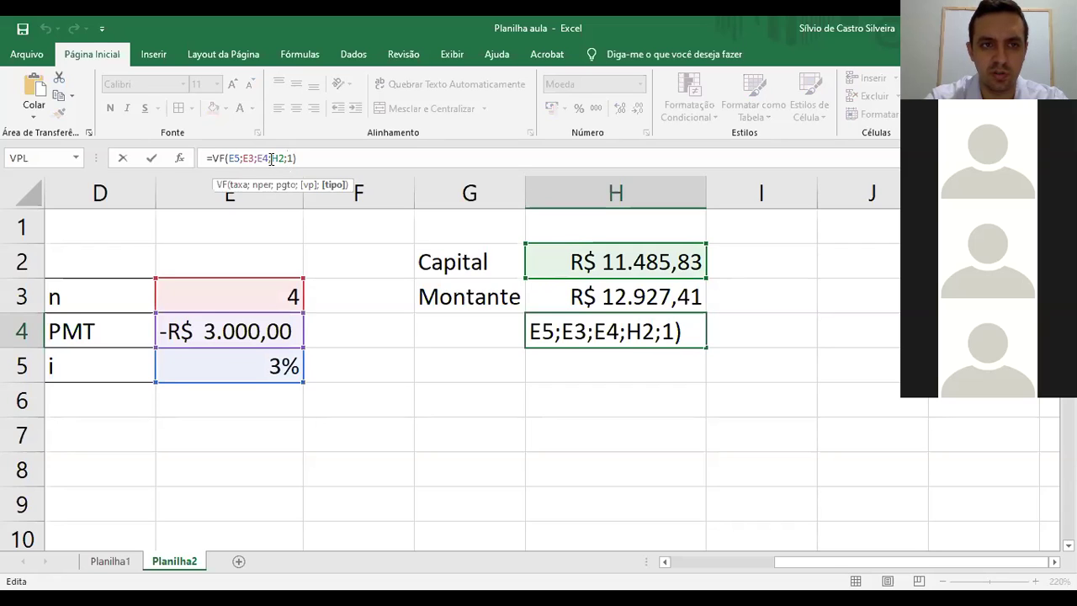
{"action": "left_click", "coordinate": [273, 158]}
{"action": "key", "text": "Left"}
{"action": "key", "text": "BackSpace"}
{"action": "key", "text": "BackSpace"}
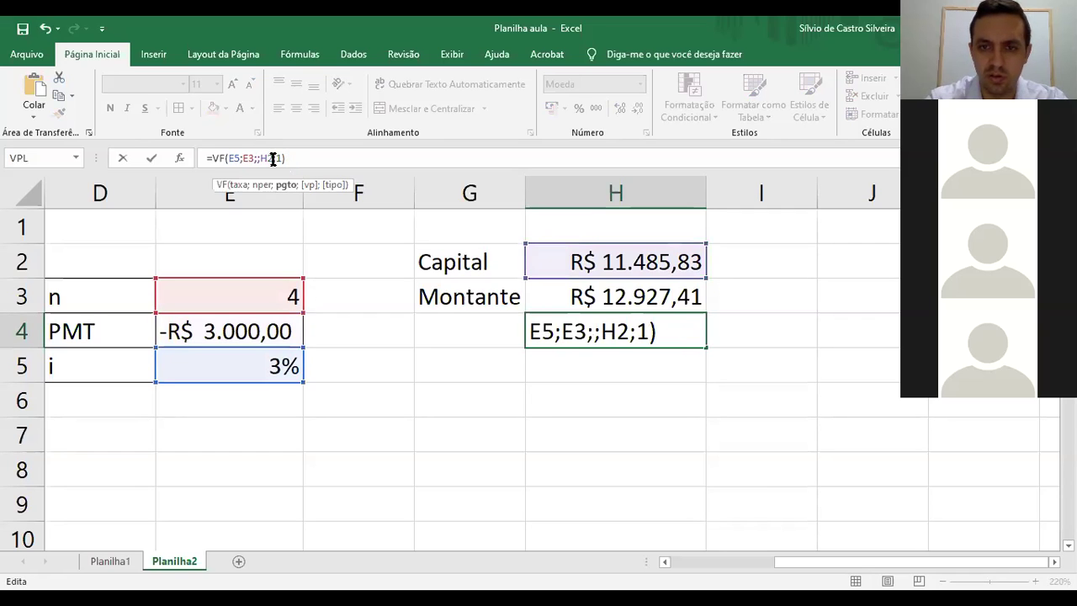
{"action": "key", "text": "Return"}
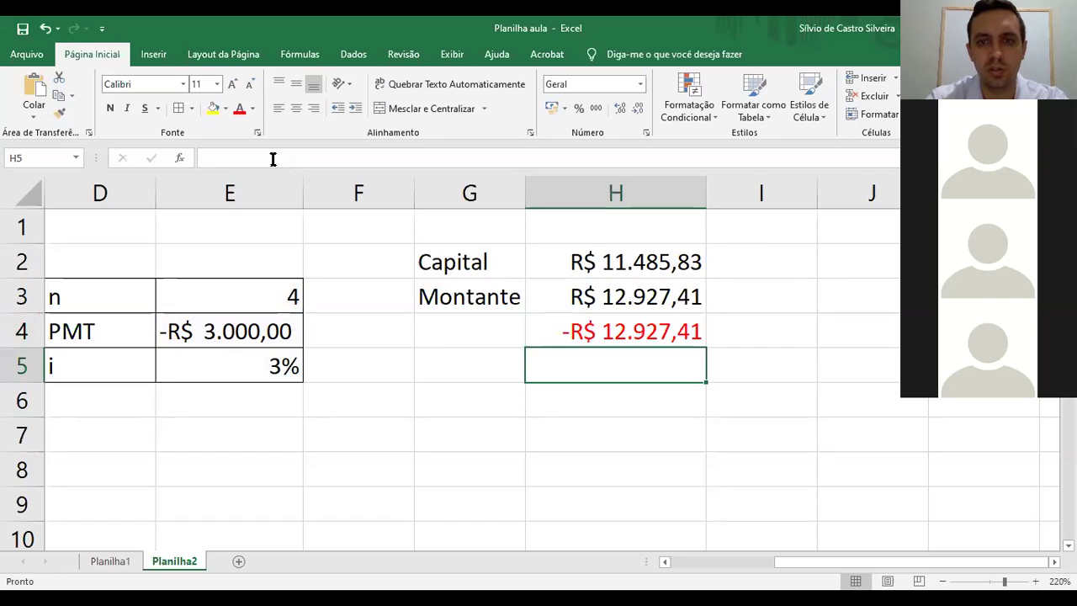
{"action": "key", "text": "Up"}
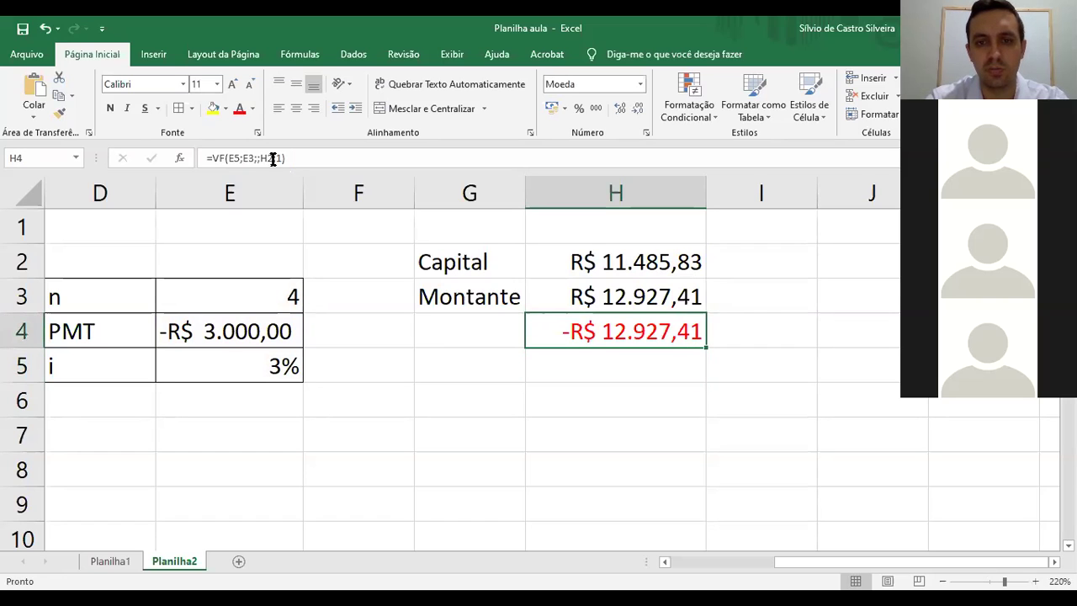
Undo the last formula change in H4 and review the Montante and Capital formulas in H3 and H2
{"action": "key", "text": "ctrl+z"}
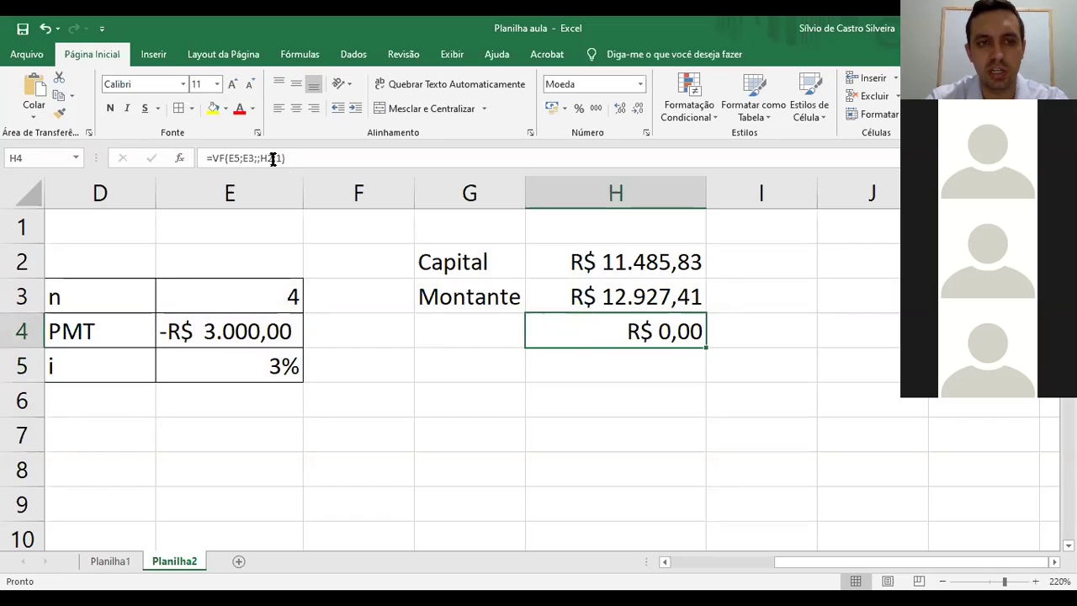
{"action": "key", "text": "Up"}
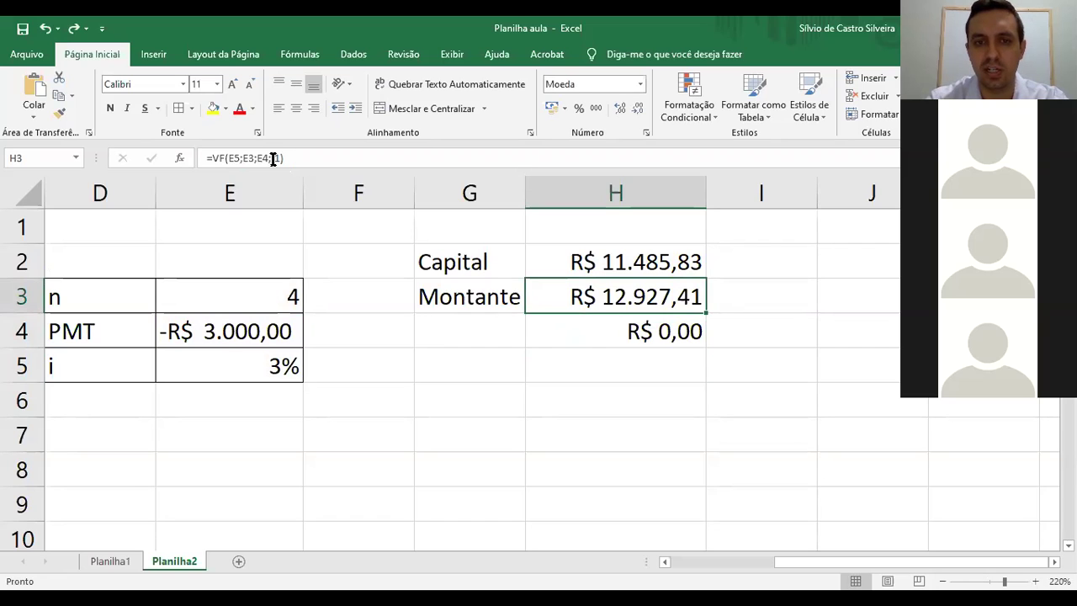
{"action": "key", "text": "Up"}
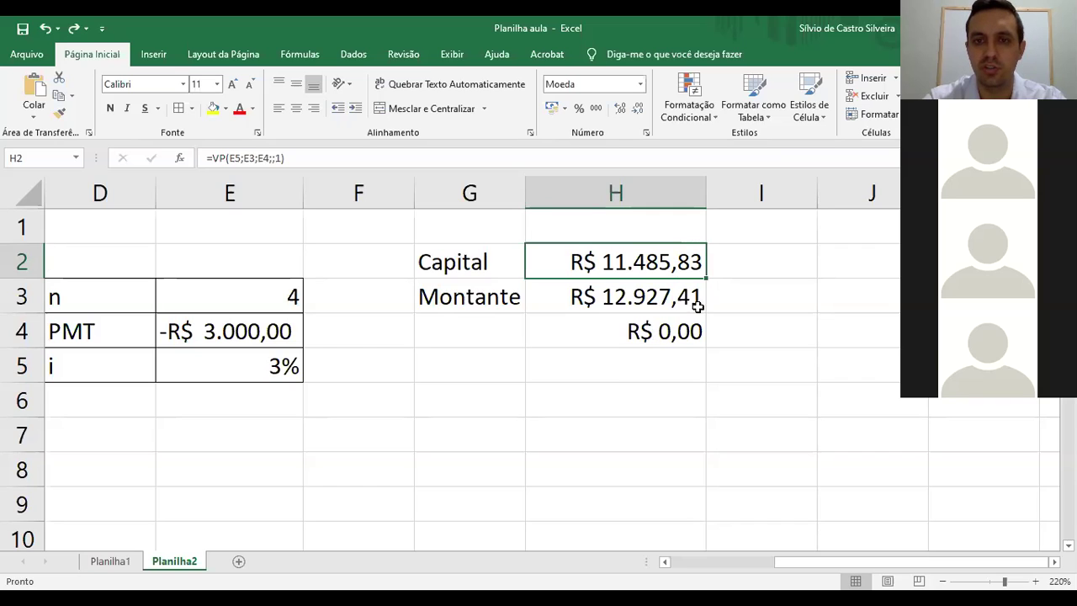
{"action": "left_click", "coordinate": [751, 264]}
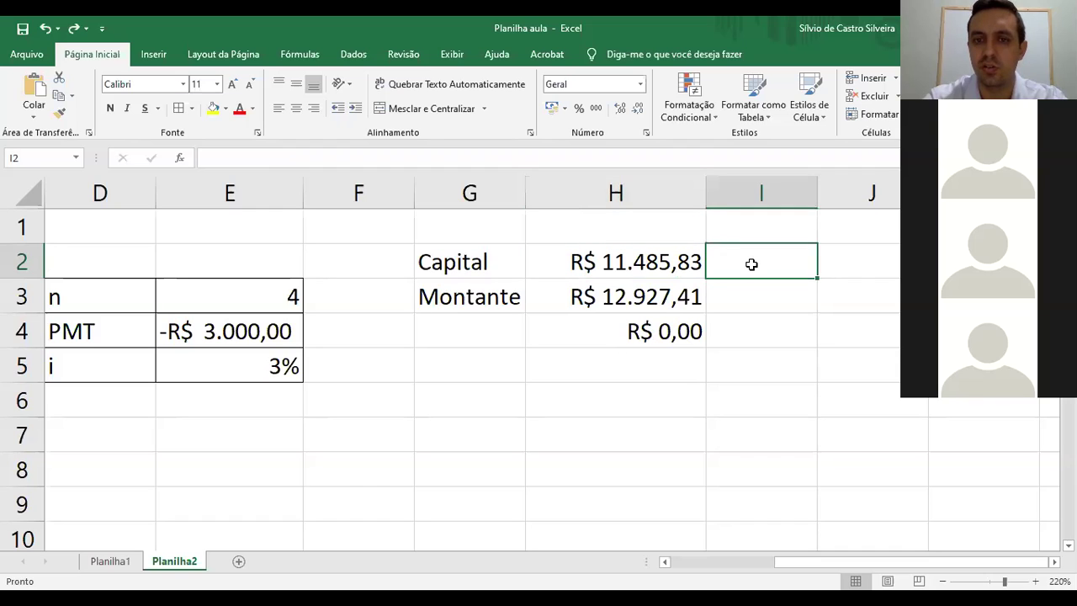
Enter =-H2 in I2 to get the Capital with a negative sign
{"action": "type", "text": "="}
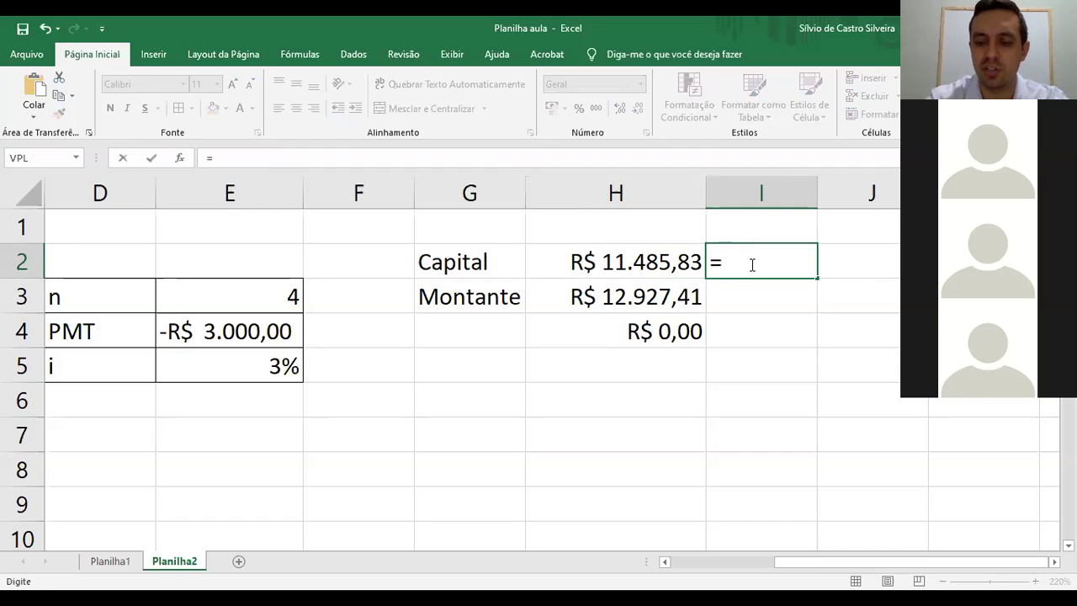
{"action": "type", "text": "-"}
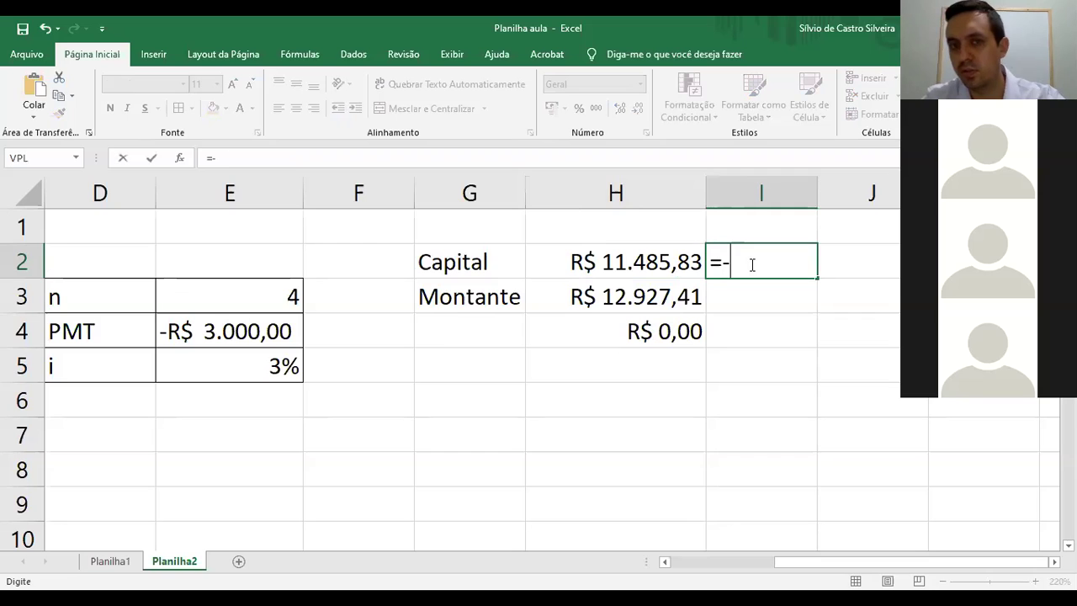
{"action": "left_click", "coordinate": [665, 262]}
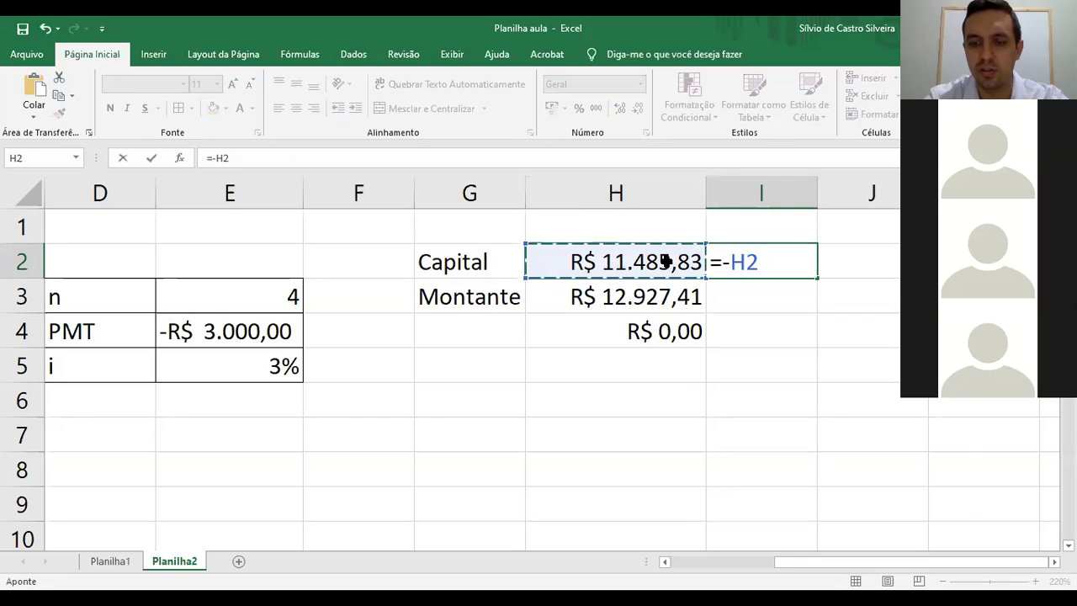
{"action": "key", "text": "Return"}
Replace the H4 formula with =VF(E5;E3;E4;I2;1), using the negative Capital in I2 as the present value
{"action": "left_click", "coordinate": [663, 334]}
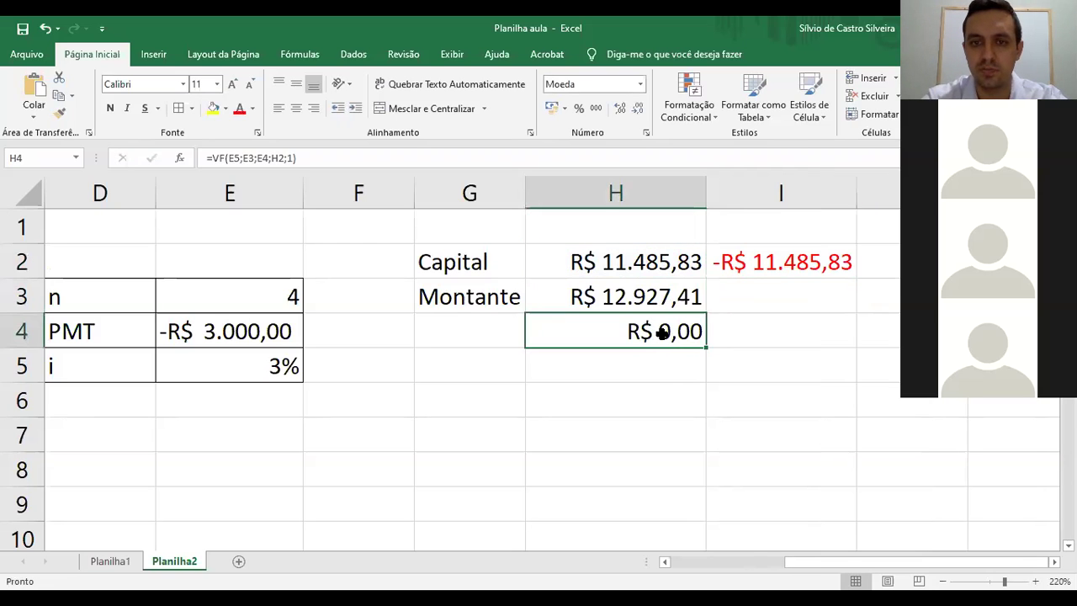
{"action": "type", "text": "="}
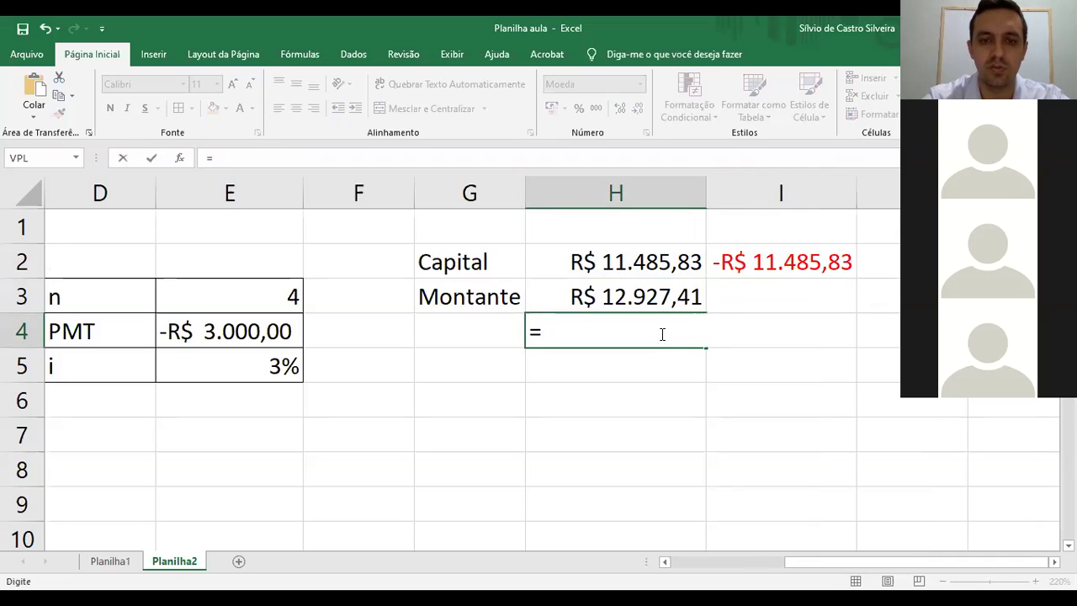
{"action": "type", "text": "VF"}
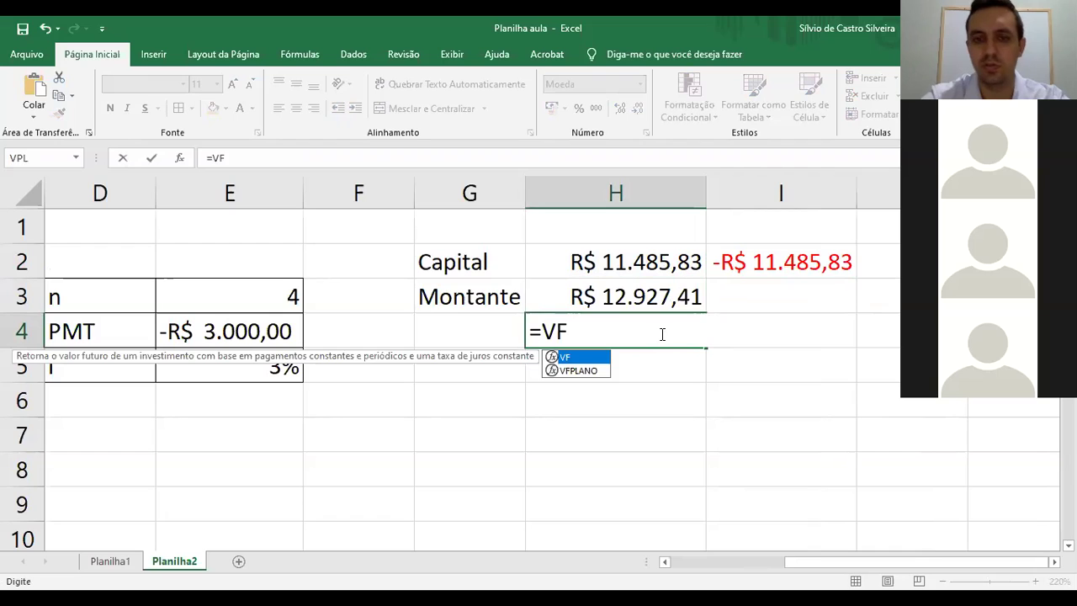
{"action": "type", "text": "("}
{"action": "left_click", "coordinate": [268, 368]}
{"action": "type", "text": ";"}
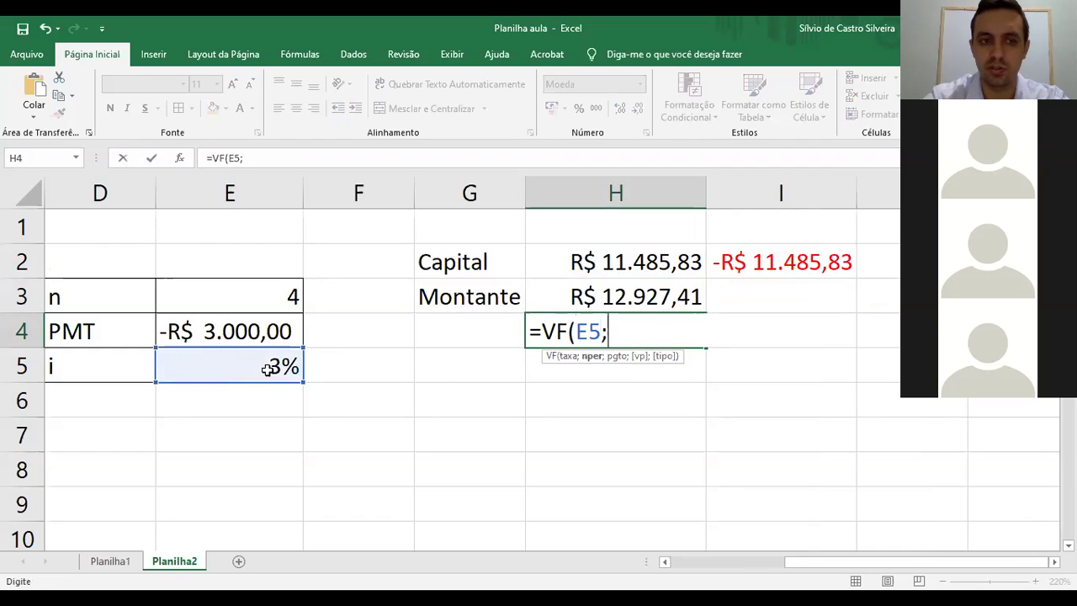
{"action": "left_click", "coordinate": [266, 305]}
{"action": "type", "text": ";"}
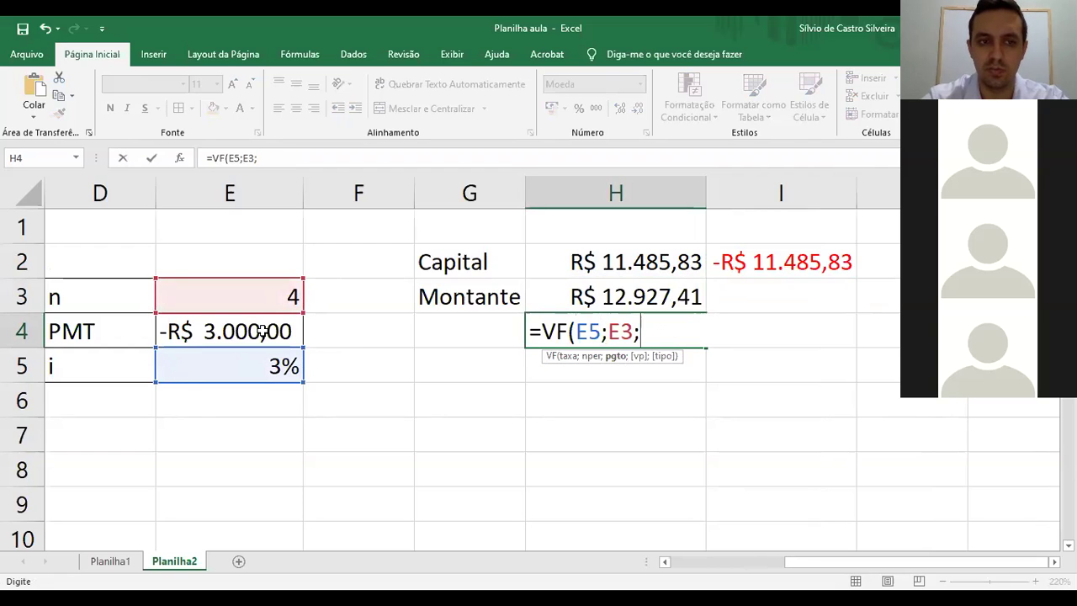
{"action": "left_click", "coordinate": [262, 331]}
{"action": "type", "text": ";"}
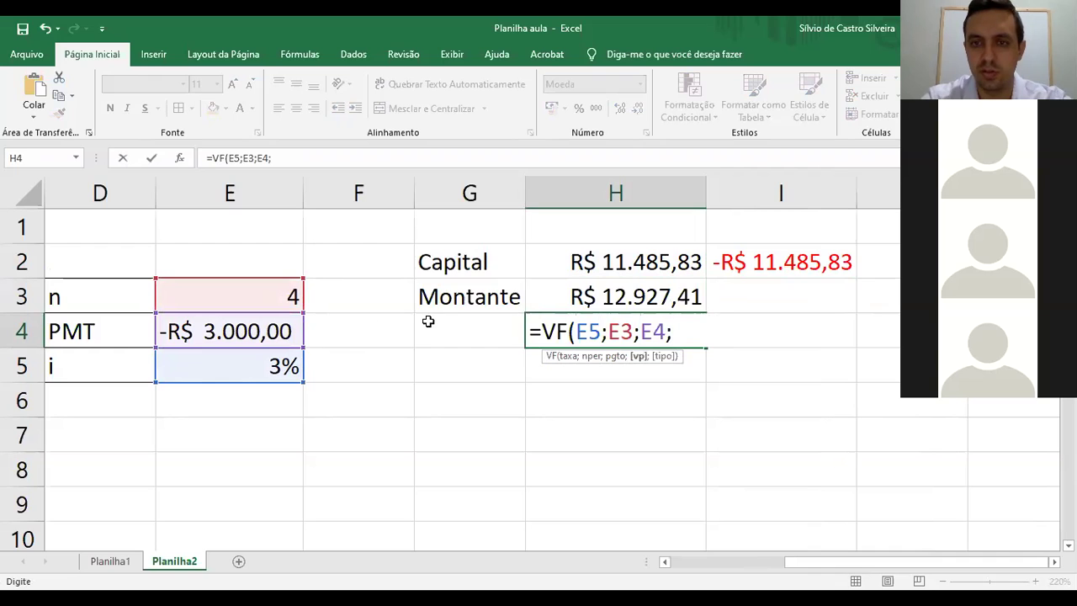
{"action": "left_click", "coordinate": [813, 262]}
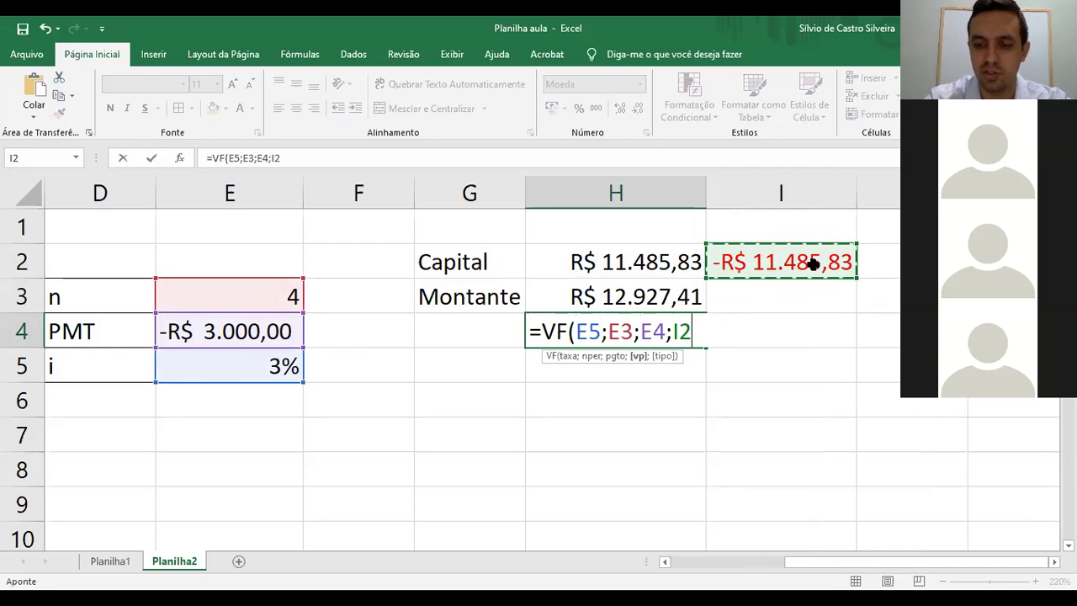
{"action": "type", "text": ";1)"}
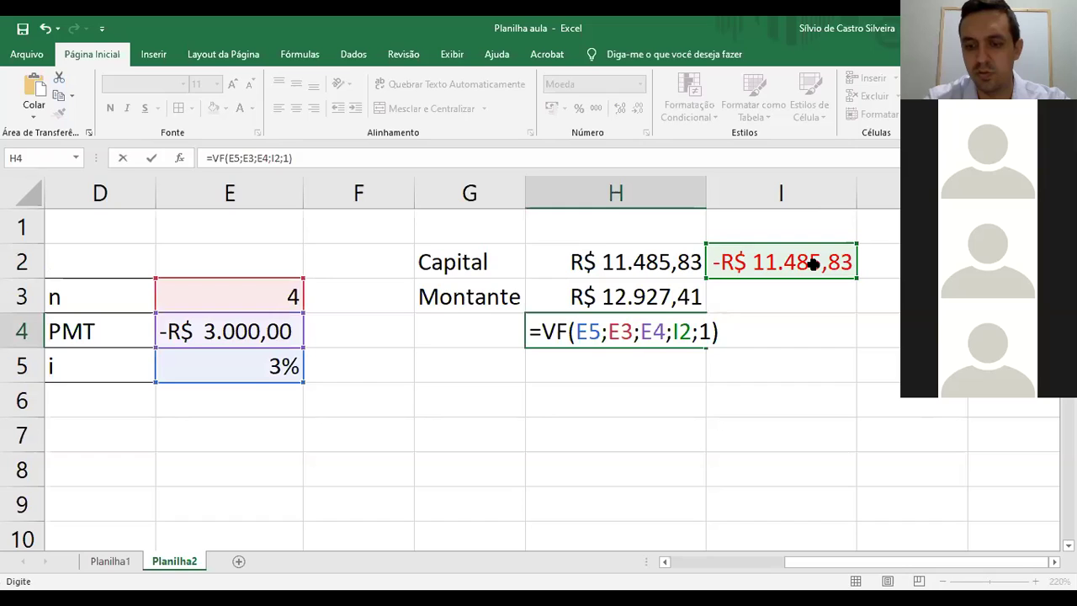
{"action": "key", "text": "Return"}
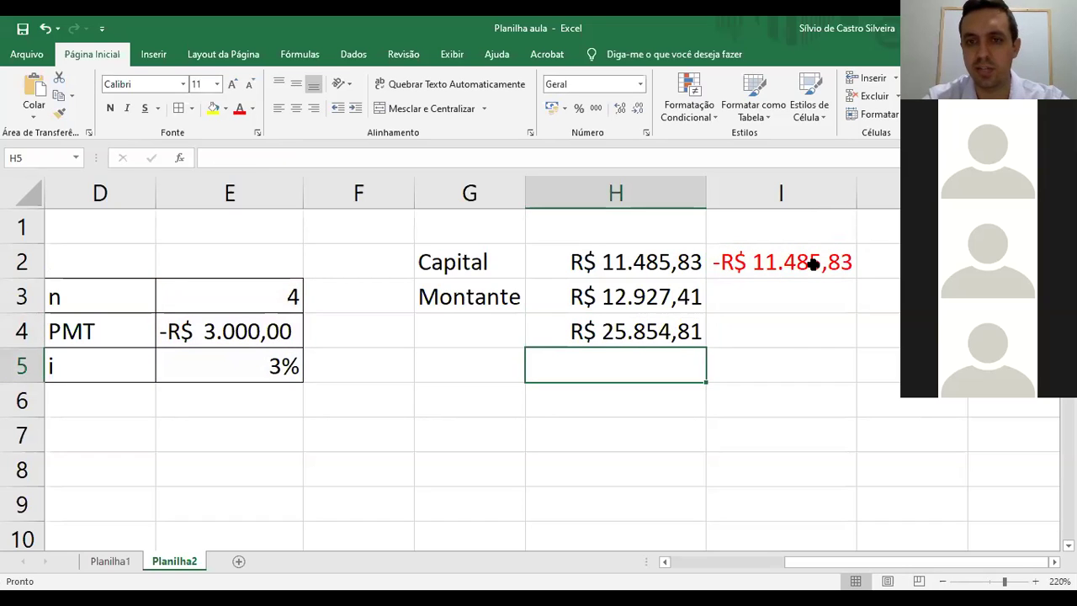
Undo the last H4 formula change, the I2 entry and the earlier VF formula in H4, leaving only Capital and Montante
{"action": "key", "text": "ctrl+z"}
{"action": "key", "text": "ctrl+z"}
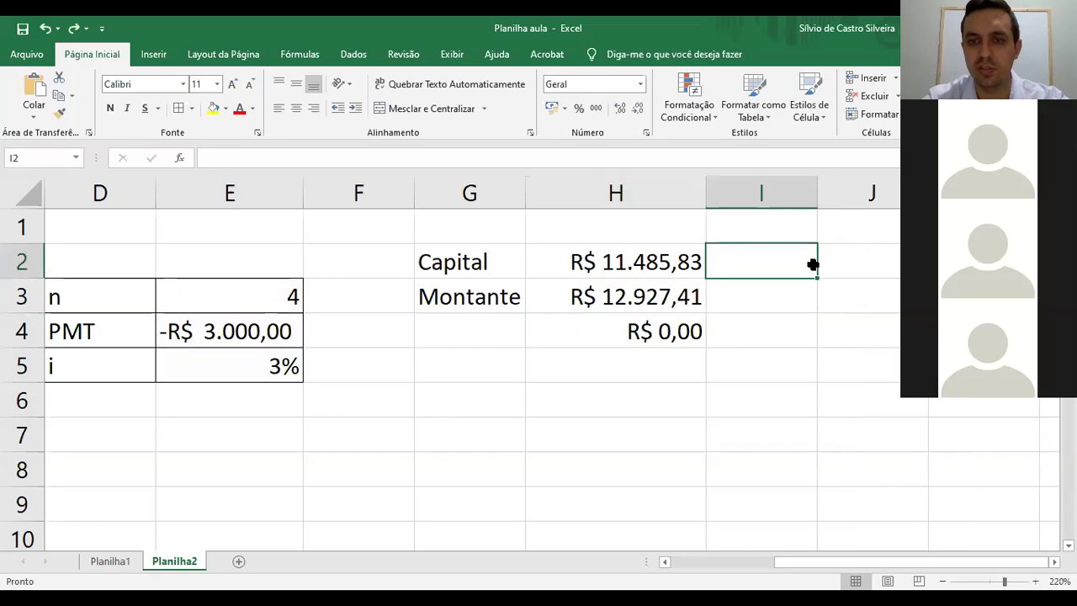
{"action": "key", "text": "ctrl+z"}
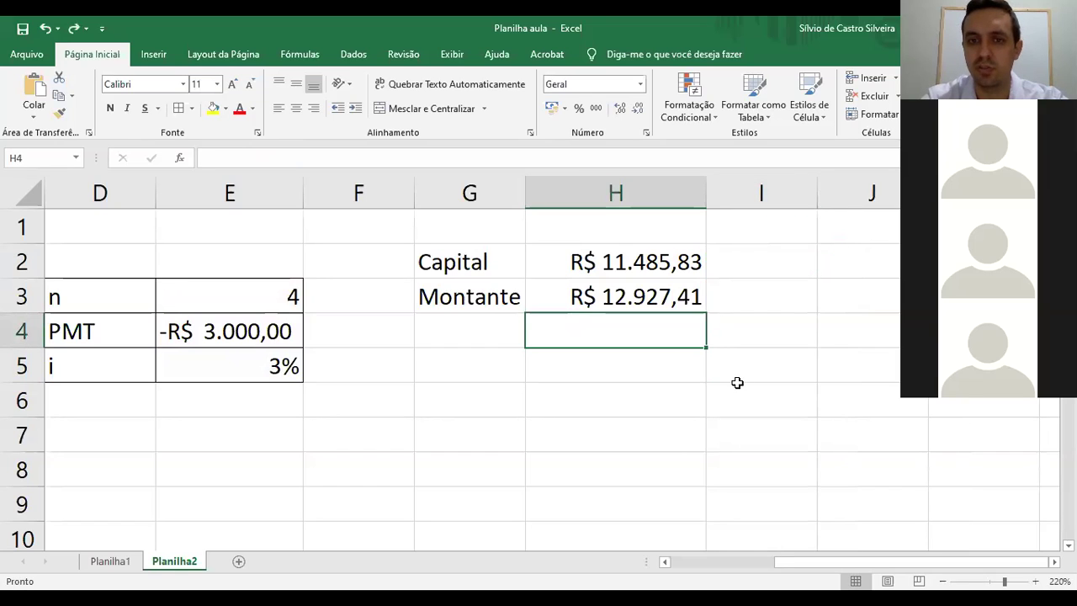
{"action": "left_click", "coordinate": [698, 444]}
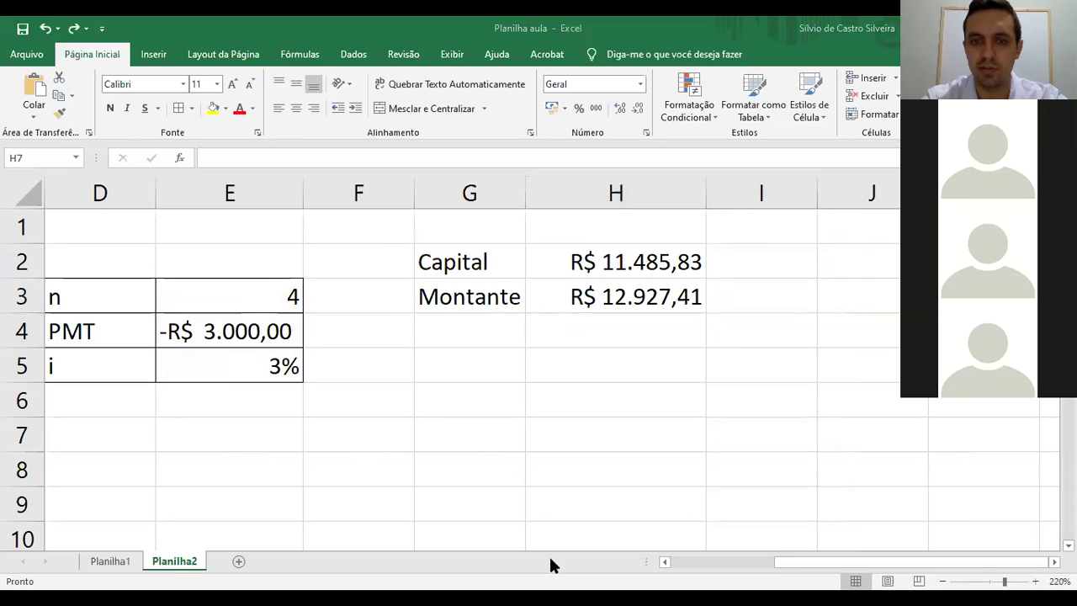
{"action": "key", "text": "alt+Tab"}
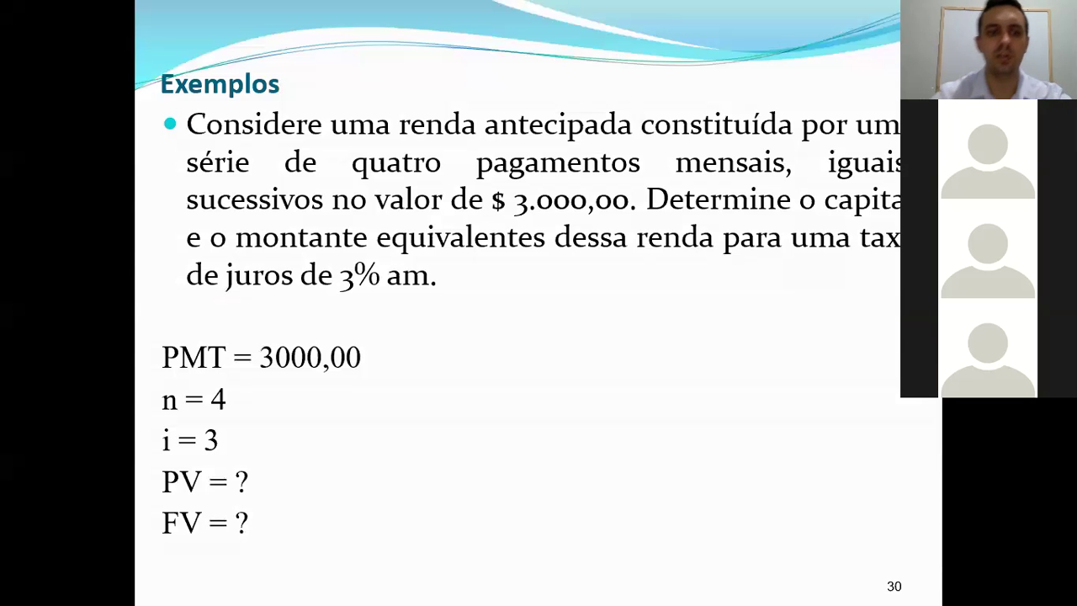
{"action": "key", "text": "Right"}
{"action": "key", "text": "Right"}
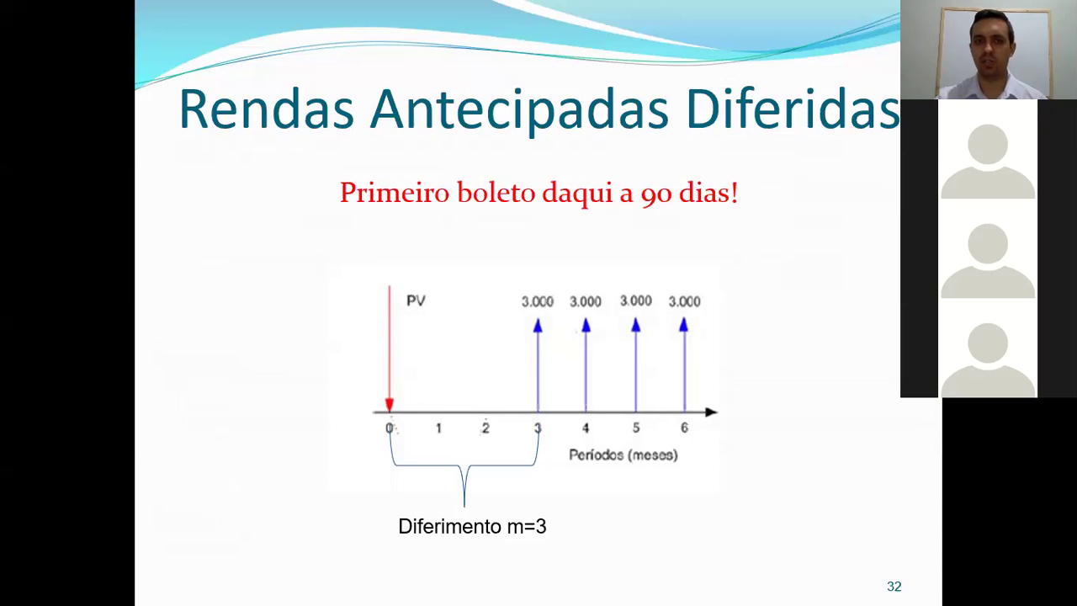
{"action": "key", "text": "Left"}
{"action": "key", "text": "Left"}
{"action": "key", "text": "Left"}
{"action": "key", "text": "Left"}
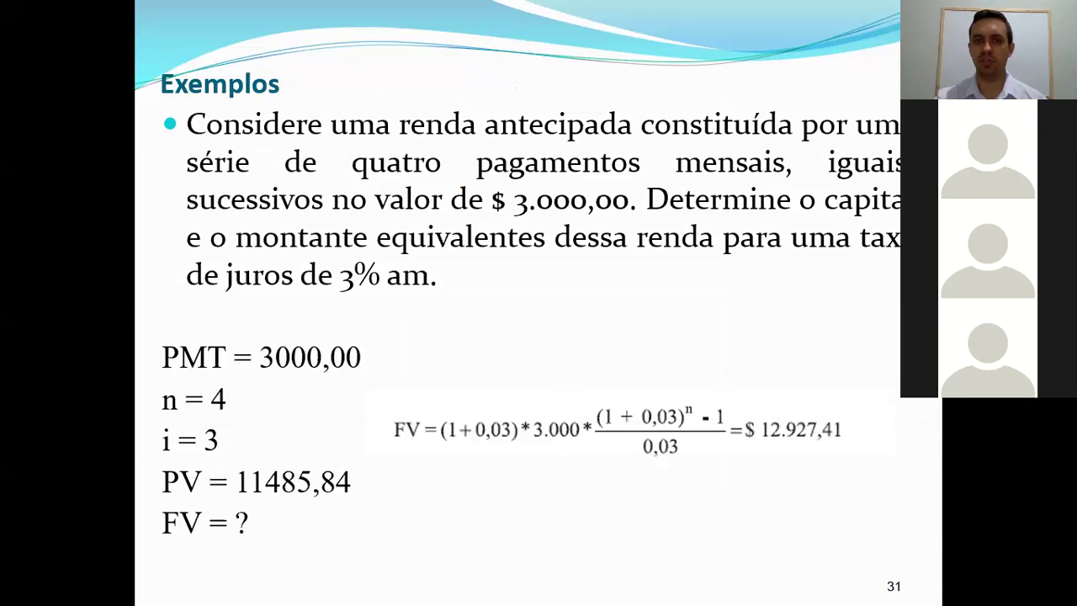
{"action": "key", "text": "Left"}
{"action": "key", "text": "Left"}
{"action": "key", "text": "Left"}
{"action": "key", "text": "Left"}
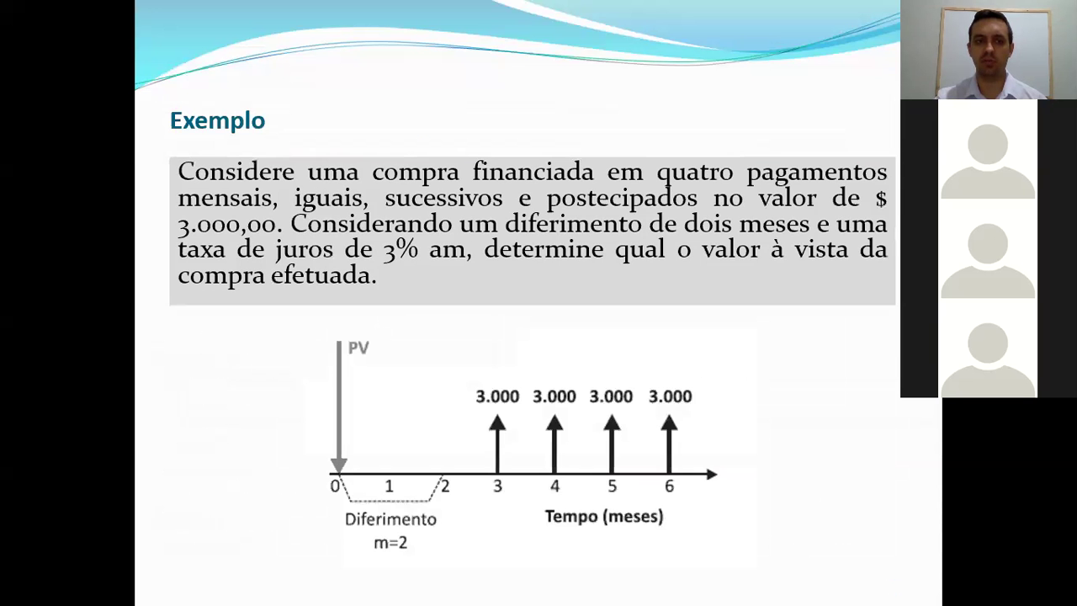
{"action": "key", "text": "Right"}
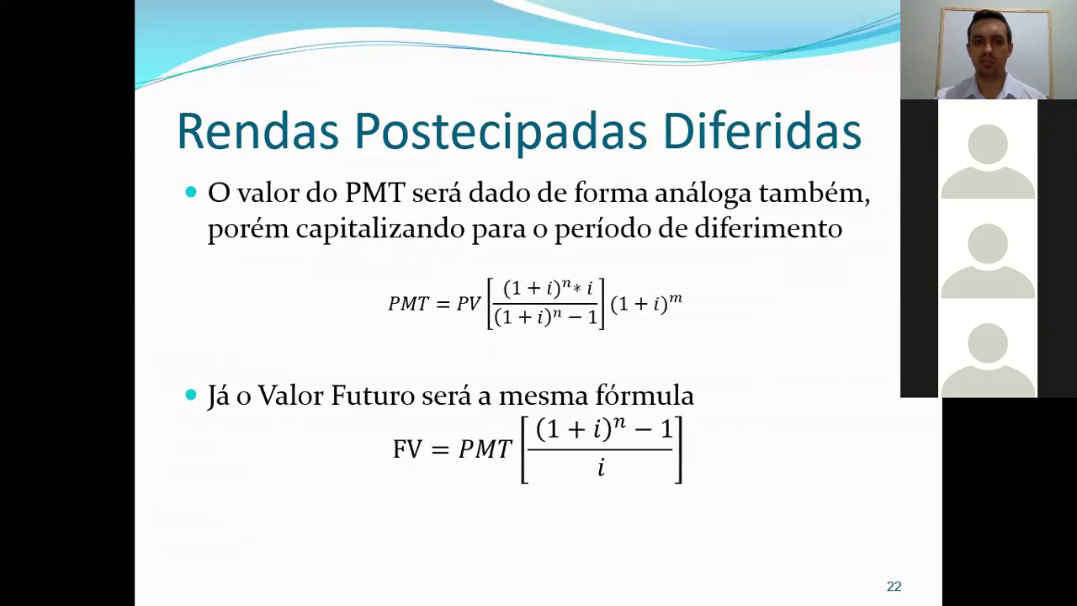
{"action": "key", "text": "Left"}
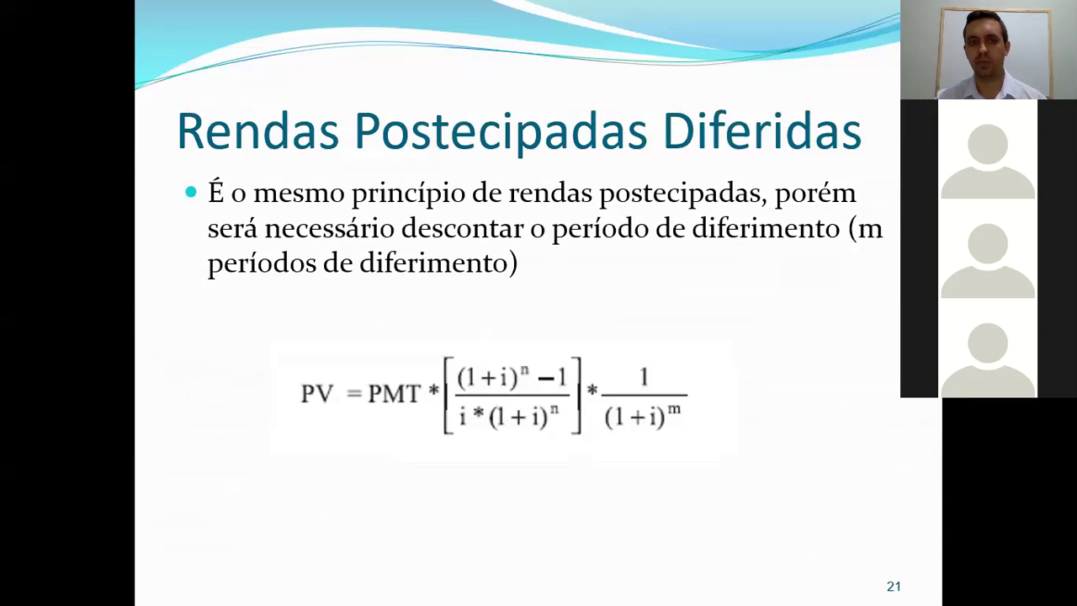
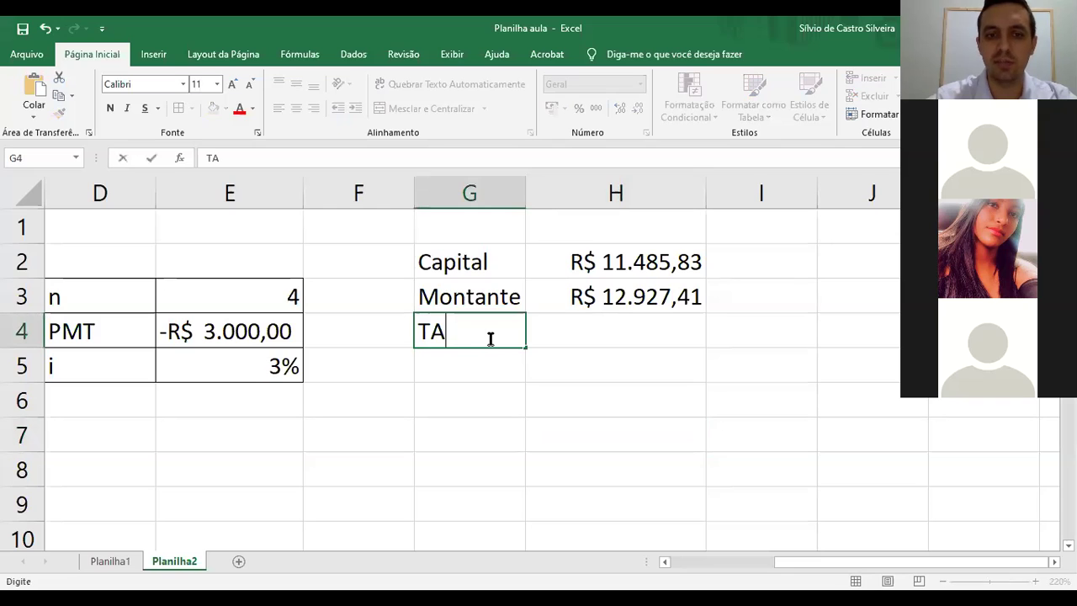
Correct the label in G4 to Taxa
{"action": "key", "text": "BackSpace"}
{"action": "type", "text": "axa"}
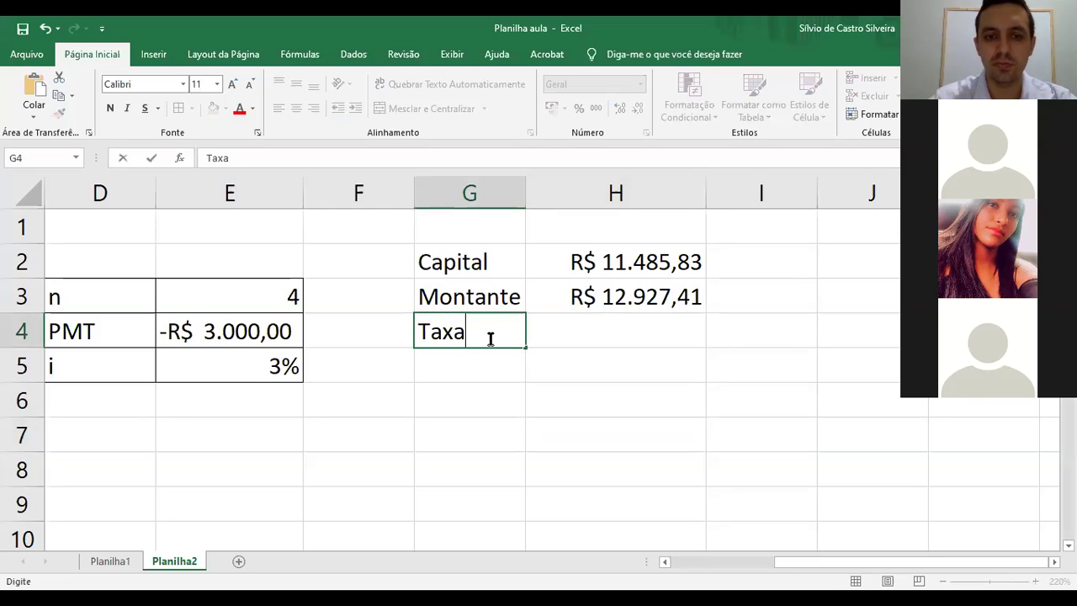
{"action": "key", "text": "Tab"}
Start a formula in H4 with the TAXA function, checking the descriptions of TAXAJURO and TAXAJUROS before choosing it
{"action": "type", "text": "="}
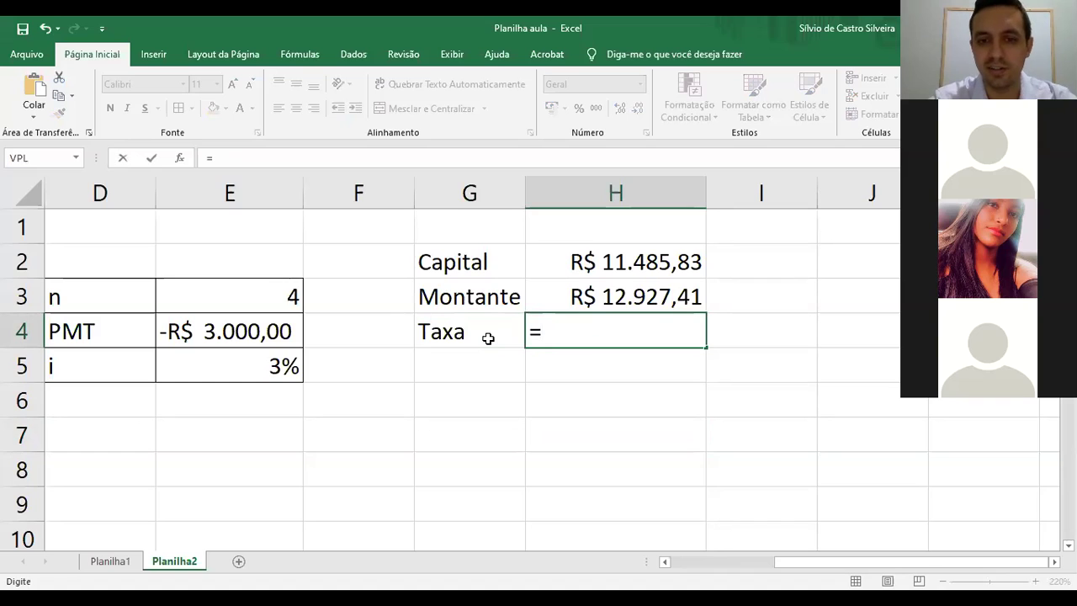
{"action": "type", "text": "TAX"}
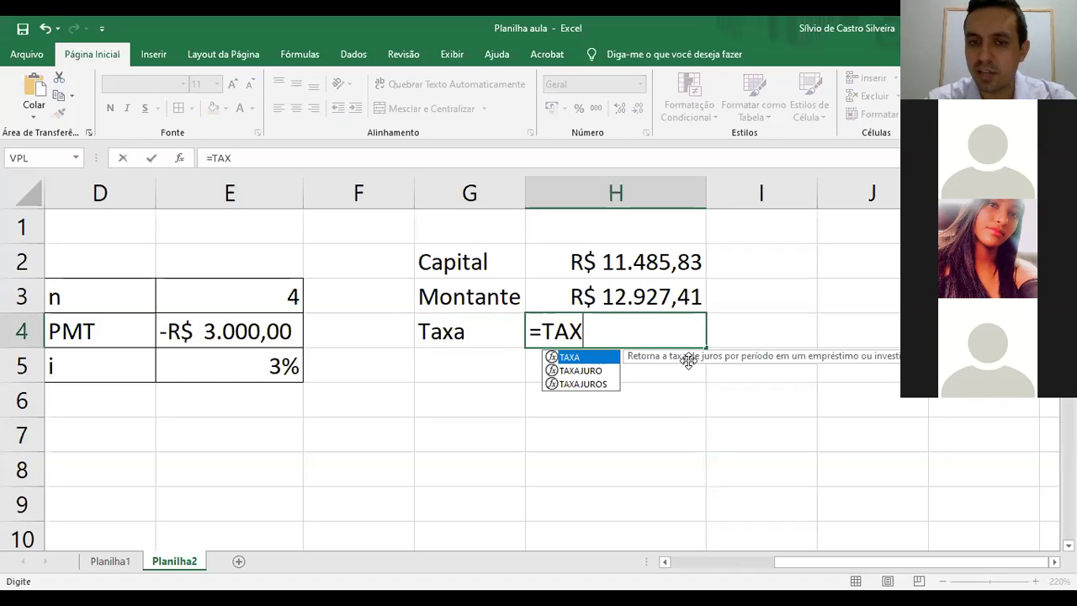
{"action": "left_click", "coordinate": [592, 371]}
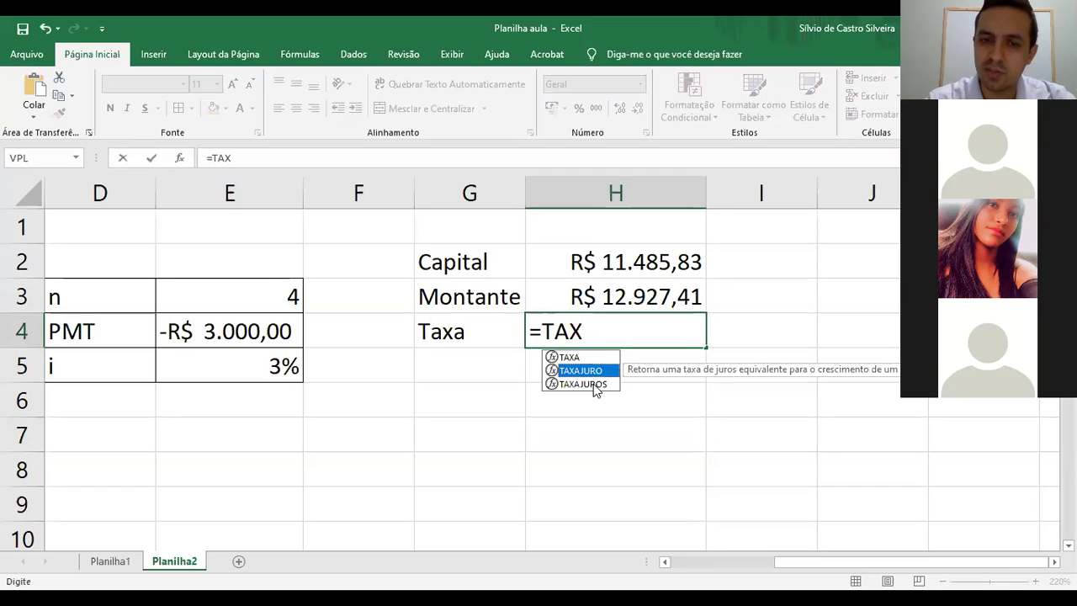
{"action": "left_click", "coordinate": [595, 384]}
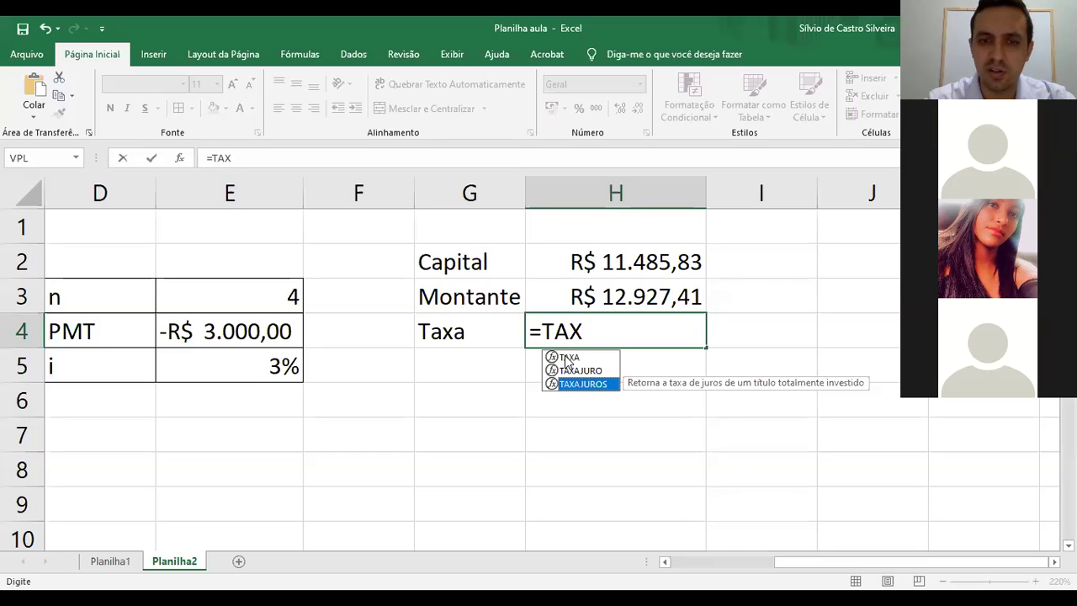
{"action": "left_click", "coordinate": [568, 356]}
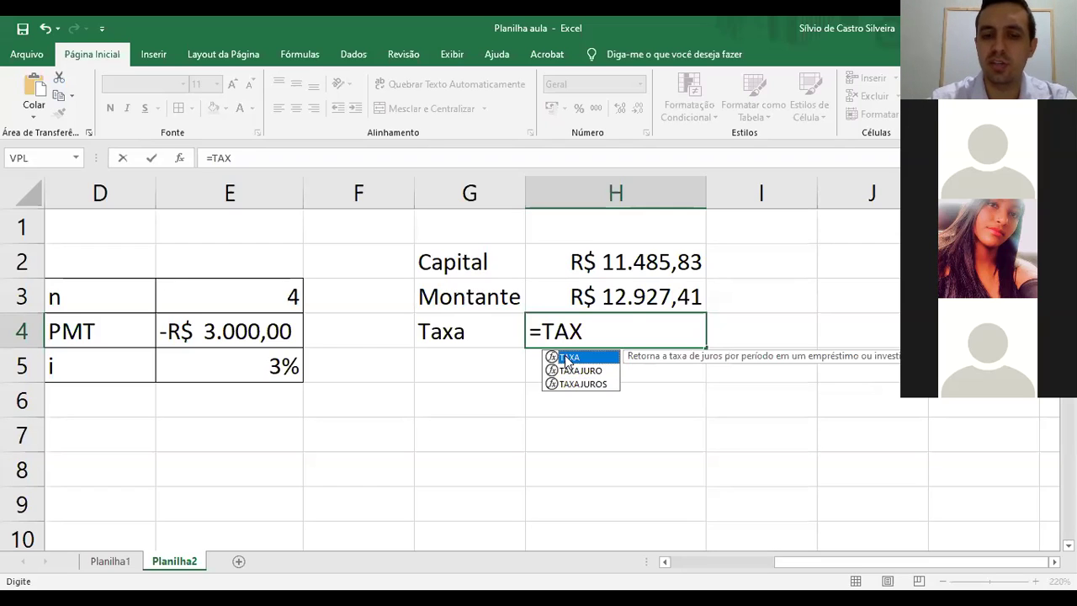
{"action": "double_click", "coordinate": [564, 355]}
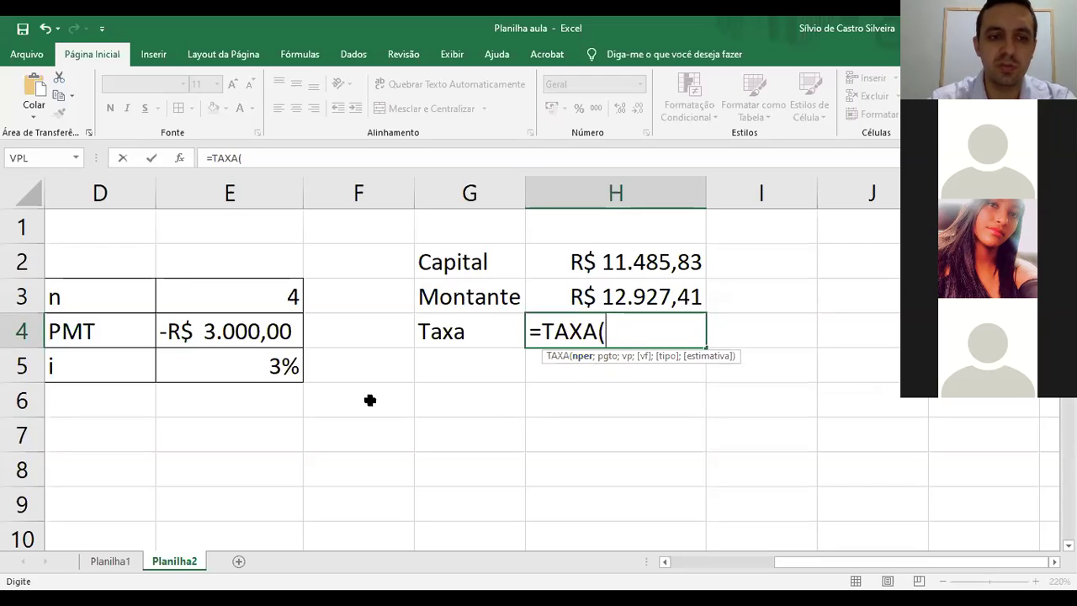
Complete the Taxa formula in H4 as =TAXA(E3;E4;H2;;1), using the Capital as present value and payments at the period start
{"action": "left_click", "coordinate": [260, 290]}
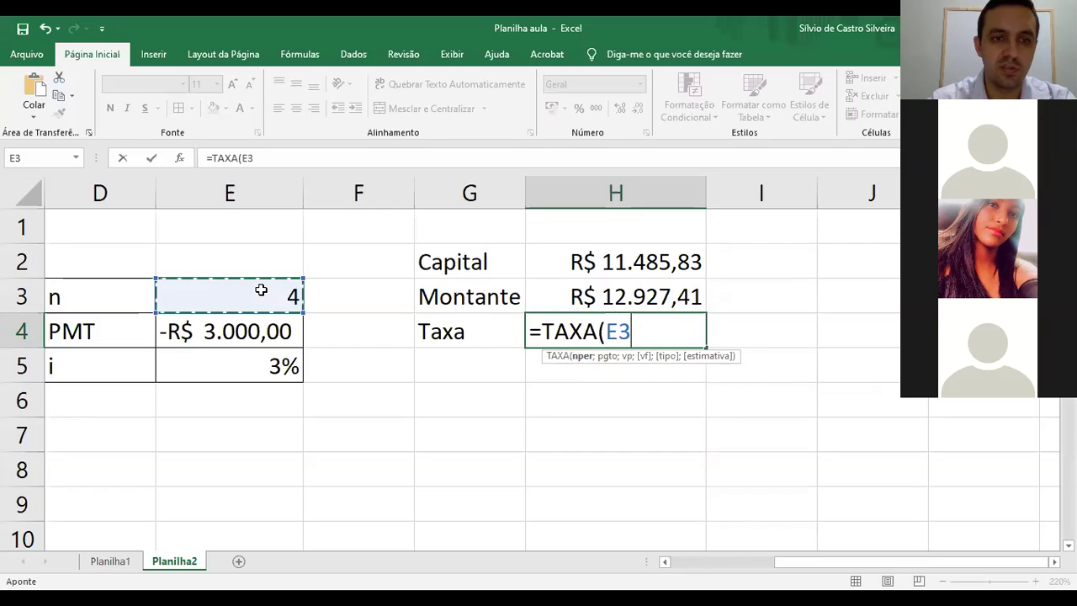
{"action": "type", "text": ";"}
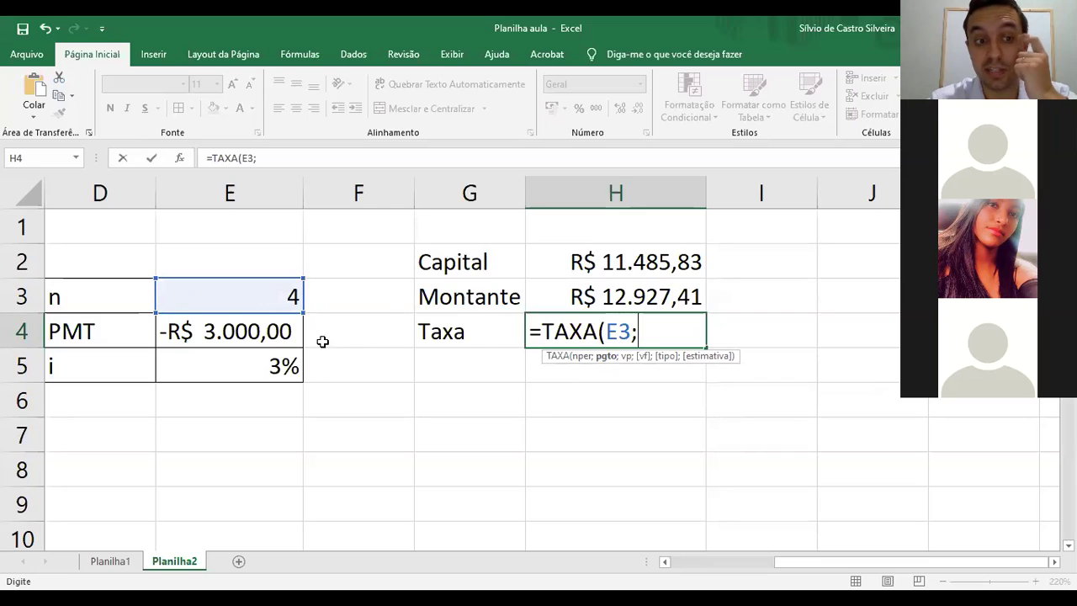
{"action": "left_click", "coordinate": [276, 337]}
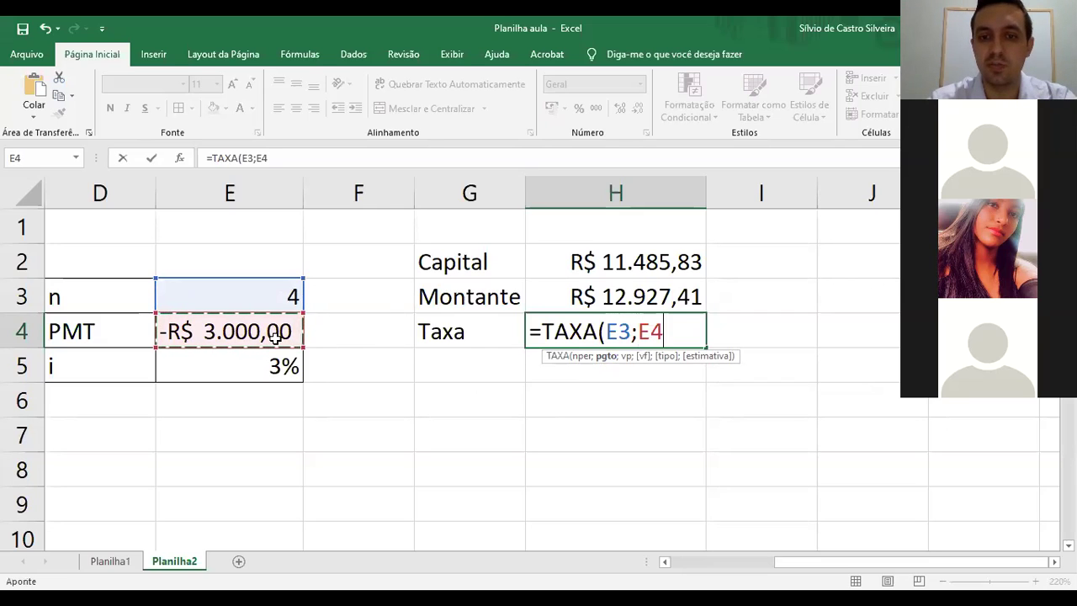
{"action": "type", "text": ";"}
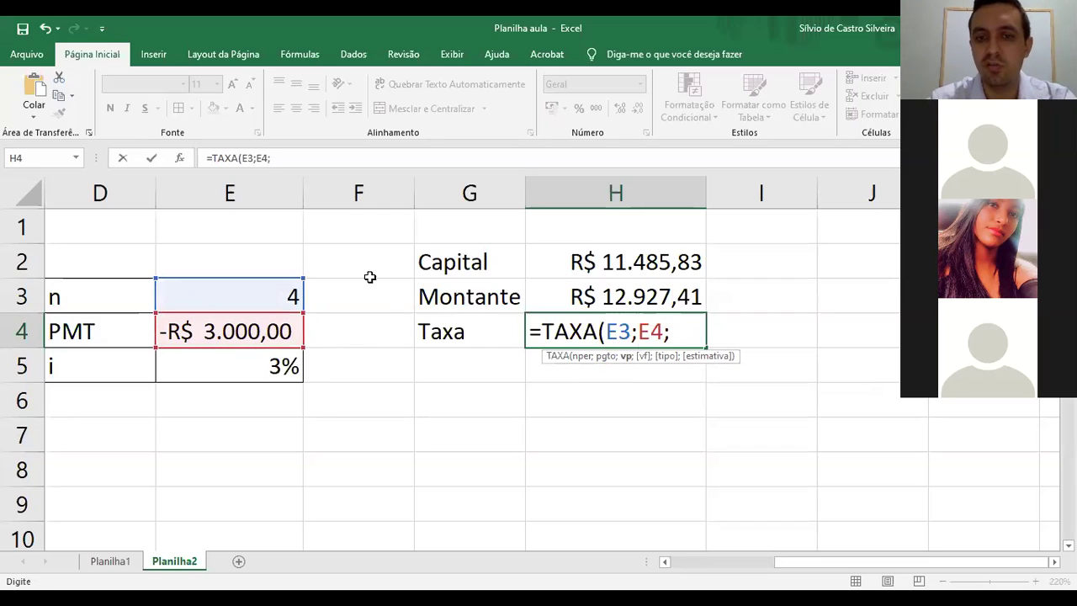
{"action": "left_click", "coordinate": [620, 264]}
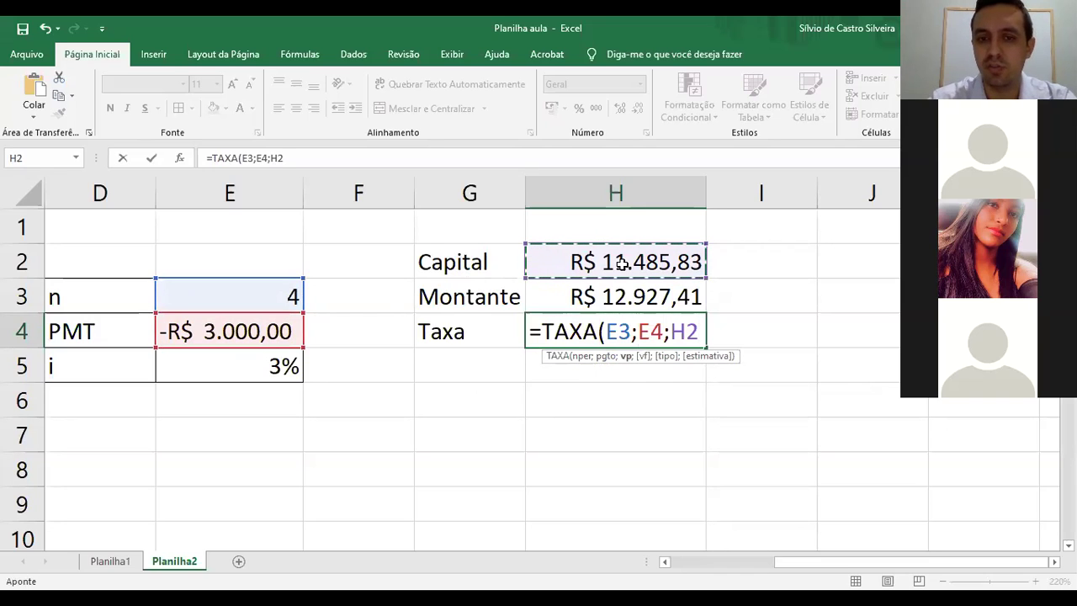
{"action": "type", "text": ";;"}
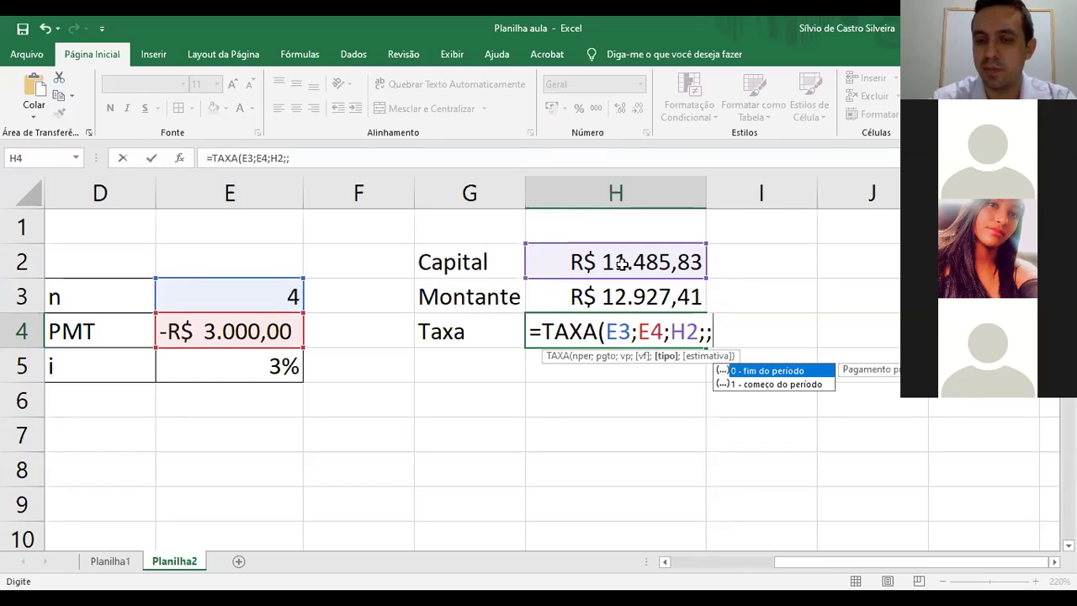
{"action": "type", "text": "1"}
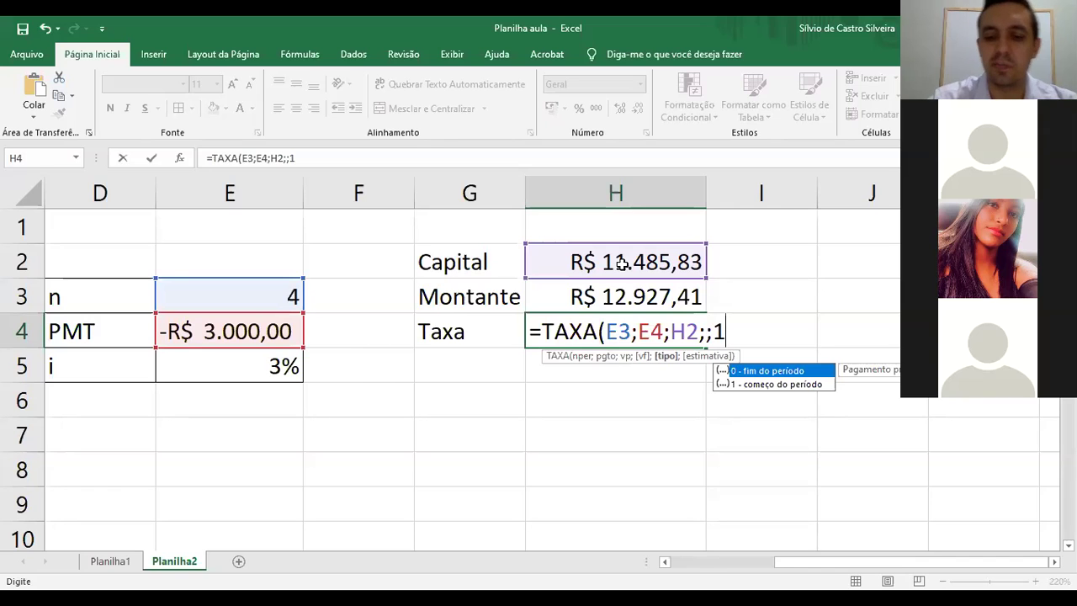
{"action": "type", "text": ")"}
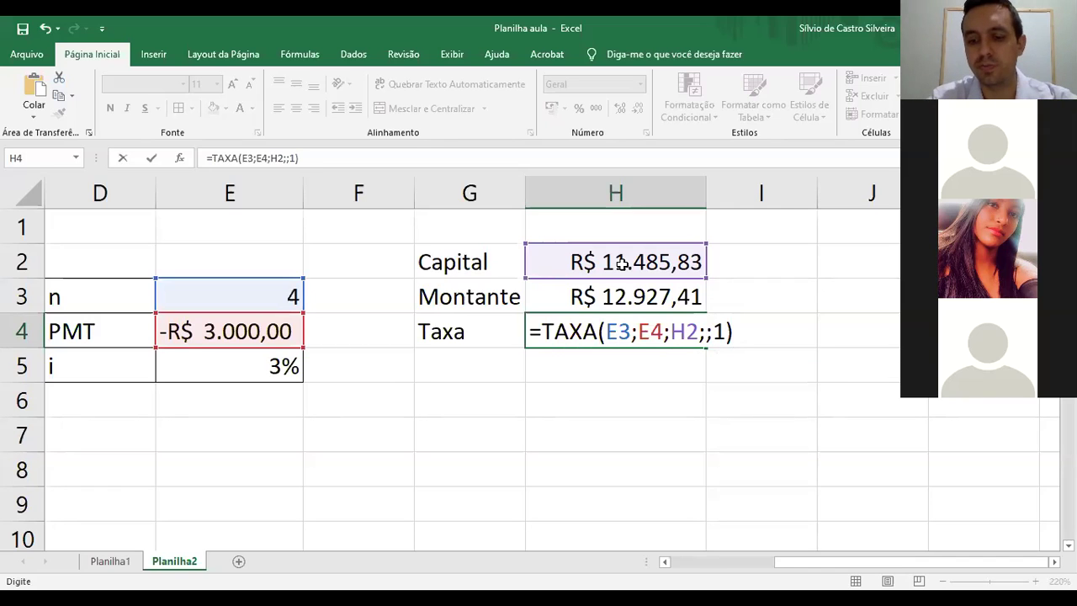
{"action": "key", "text": "Return"}
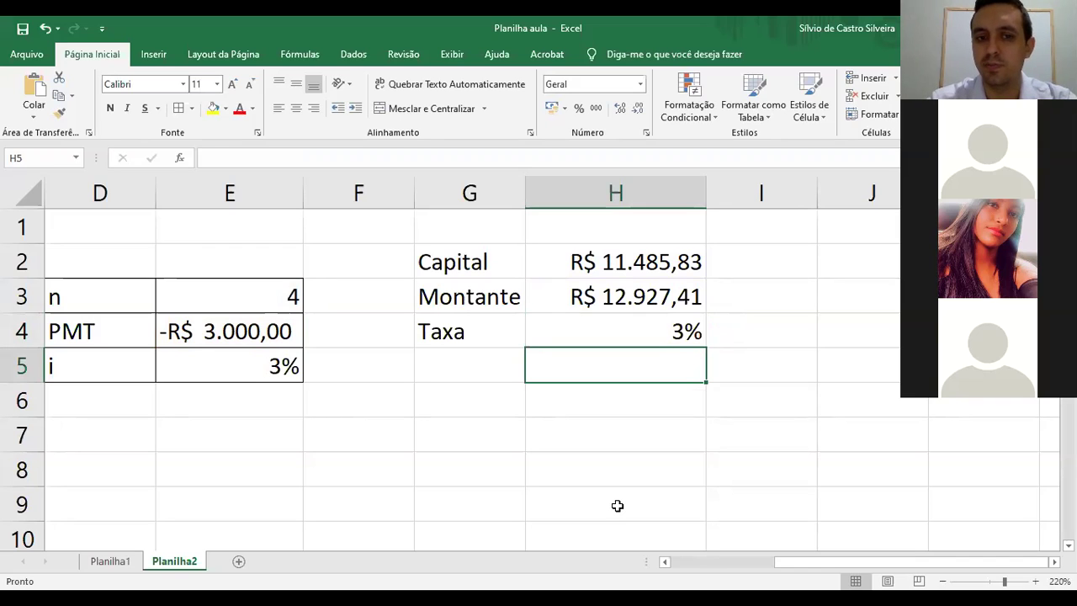
Label cell G5 below Taxa as n
{"action": "key", "text": "Left"}
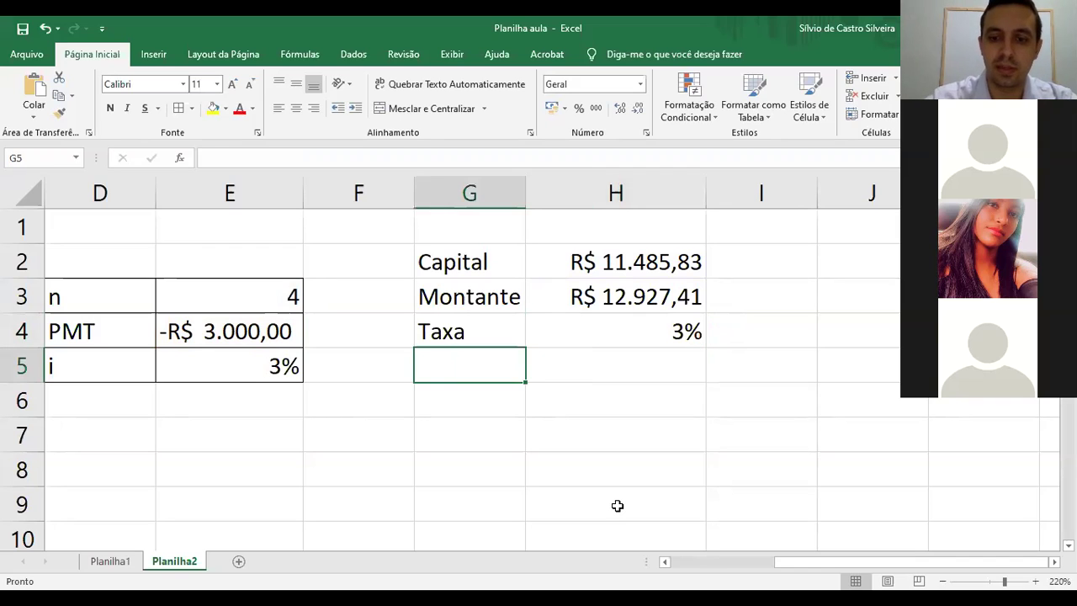
{"action": "type", "text": "n"}
{"action": "key", "text": "Tab"}
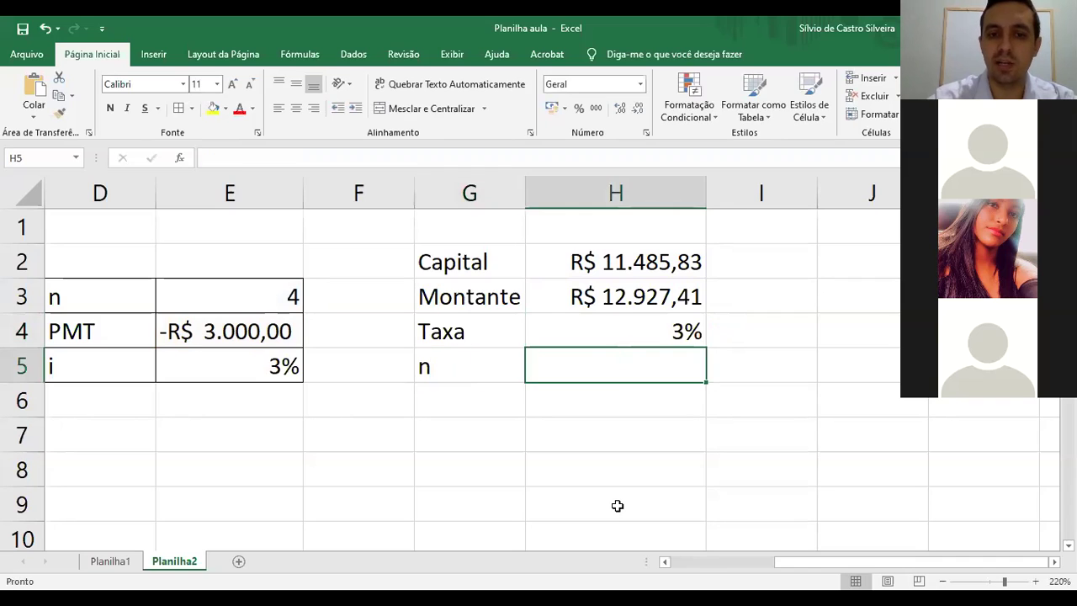
Calculate the number of periods in H5 with =NPER(E5;E4;H2;;1), using the Capital as present value
{"action": "type", "text": "="}
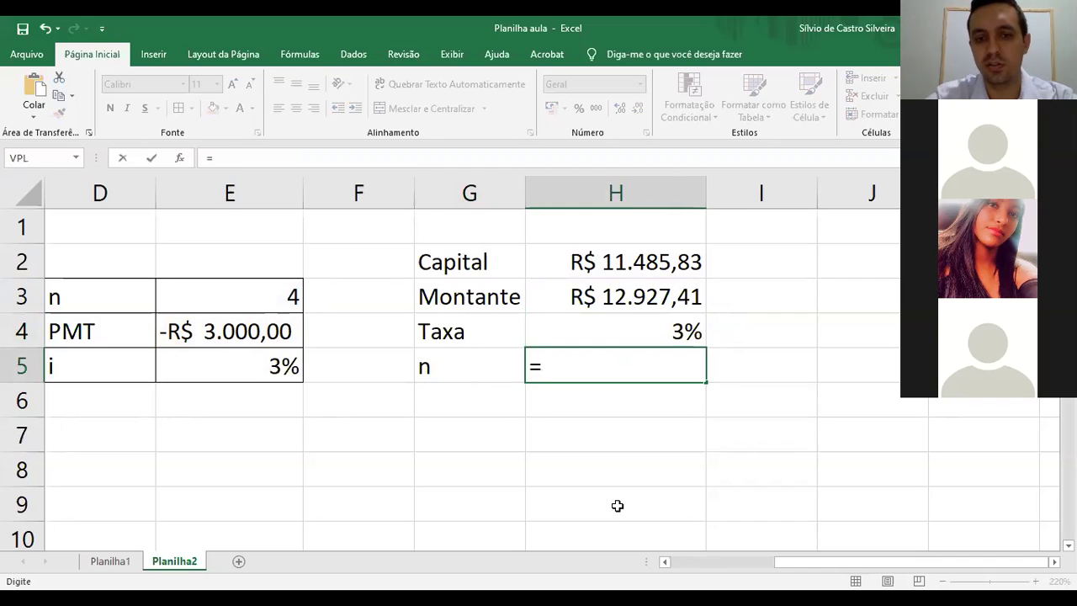
{"action": "type", "text": "npe"}
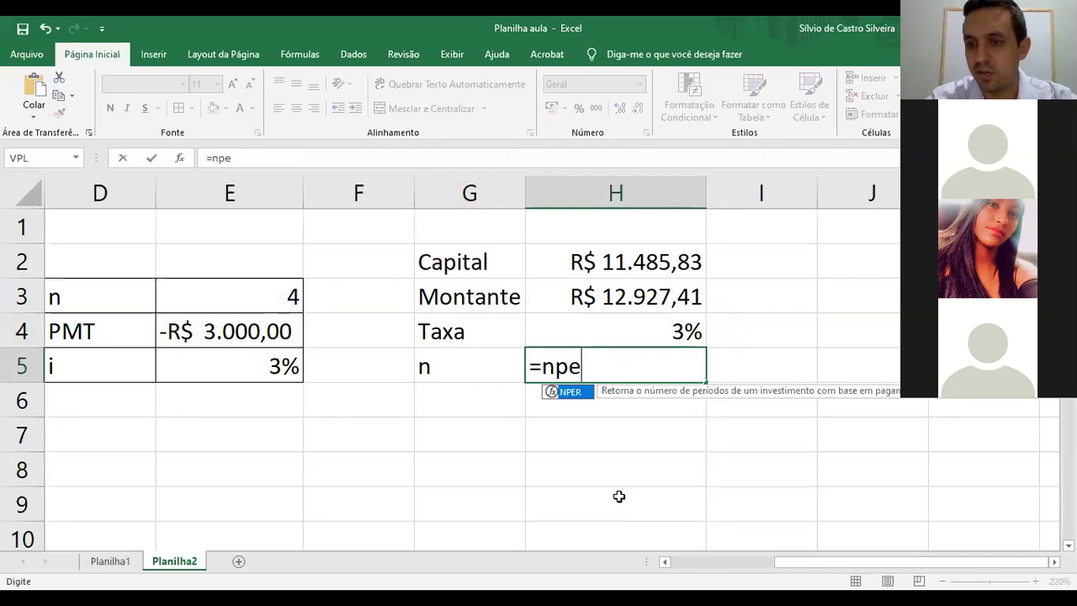
{"action": "double_click", "coordinate": [585, 393]}
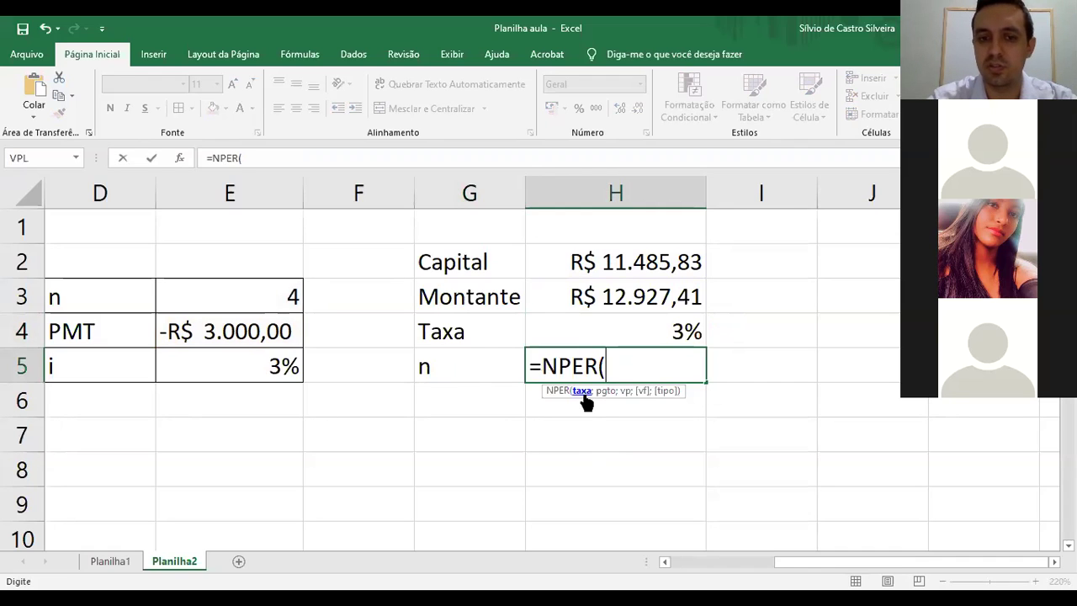
{"action": "left_click", "coordinate": [273, 369]}
{"action": "type", "text": ";"}
{"action": "left_click", "coordinate": [284, 333]}
{"action": "type", "text": ";"}
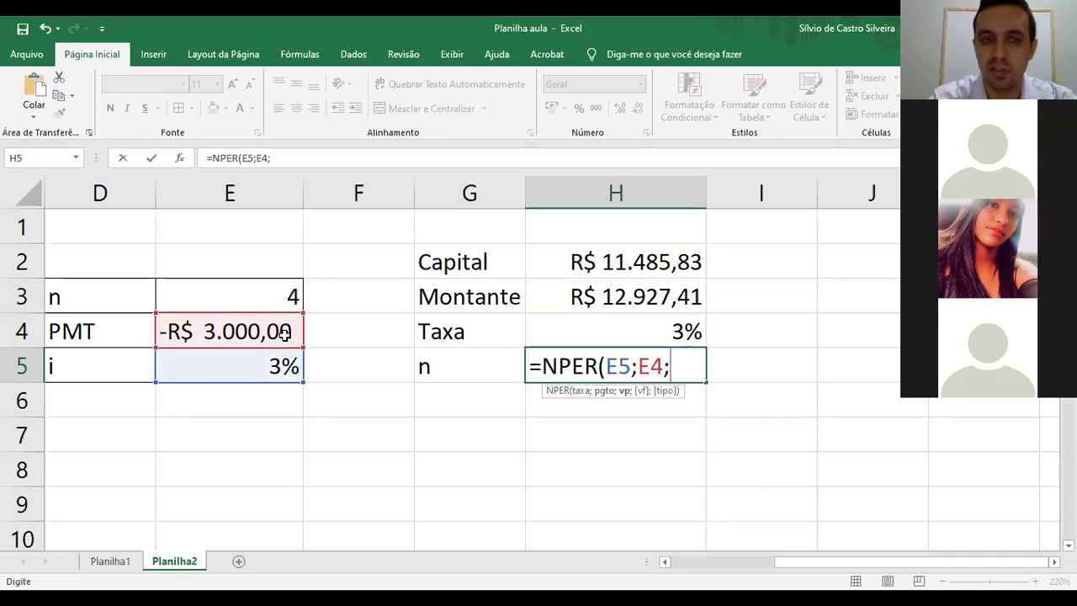
{"action": "left_click", "coordinate": [615, 261]}
{"action": "type", "text": ";"}
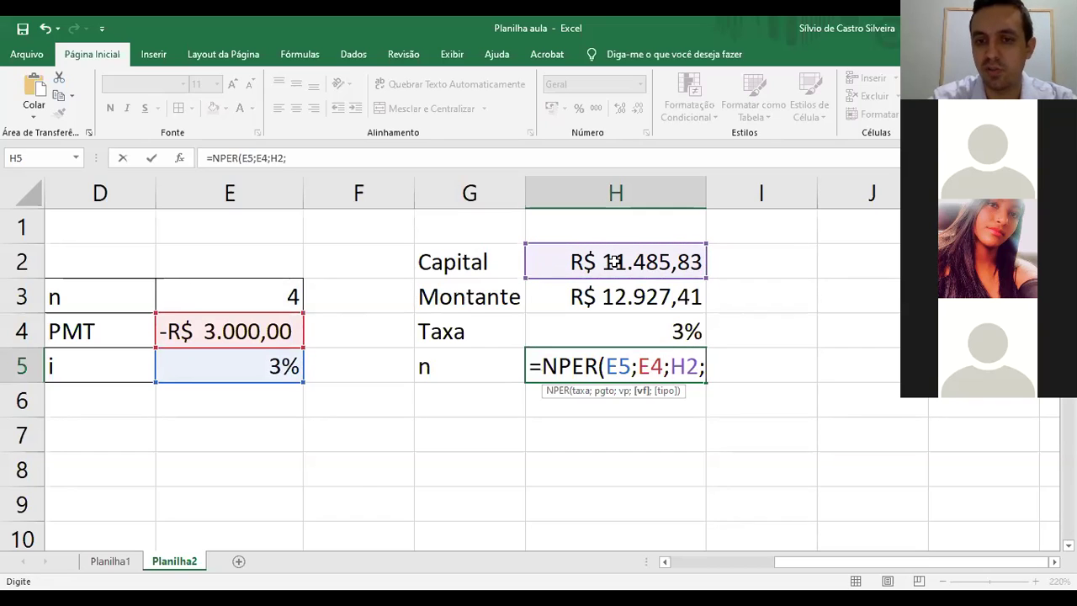
{"action": "type", "text": ";1"}
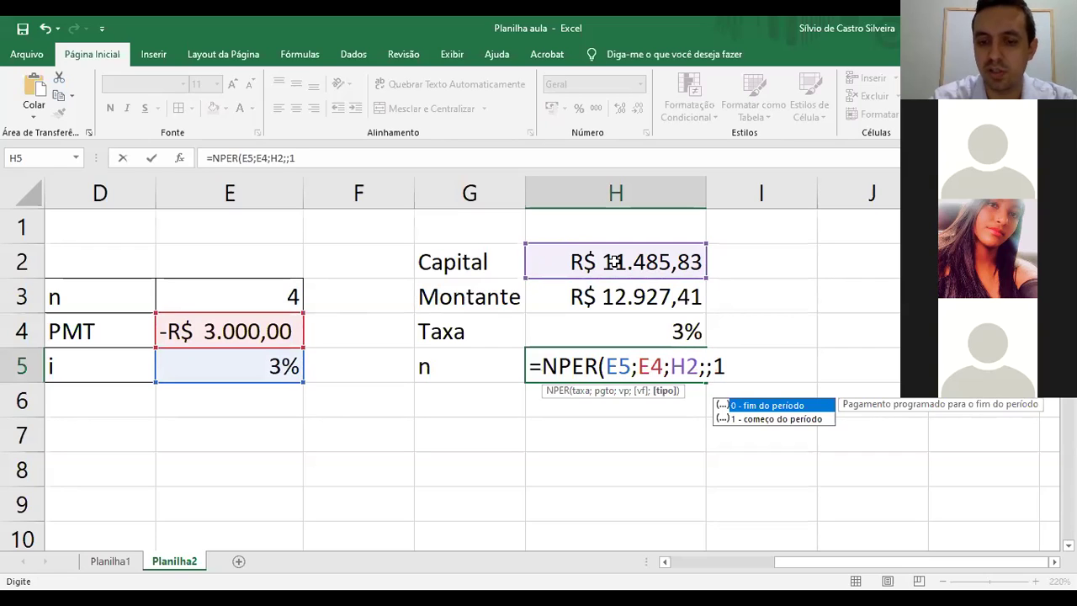
{"action": "type", "text": ")"}
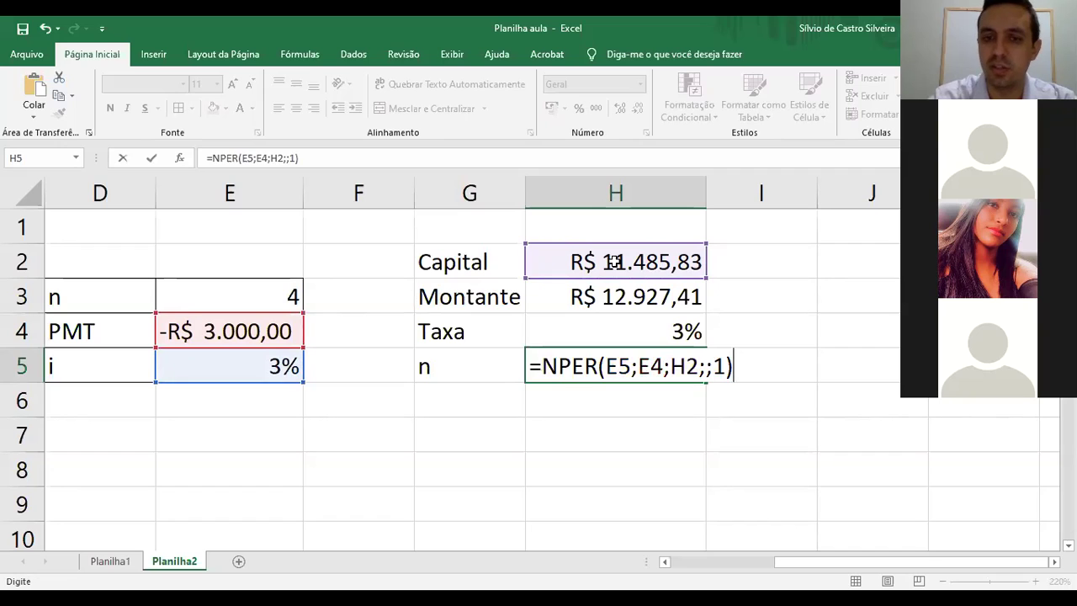
{"action": "key", "text": "Return"}
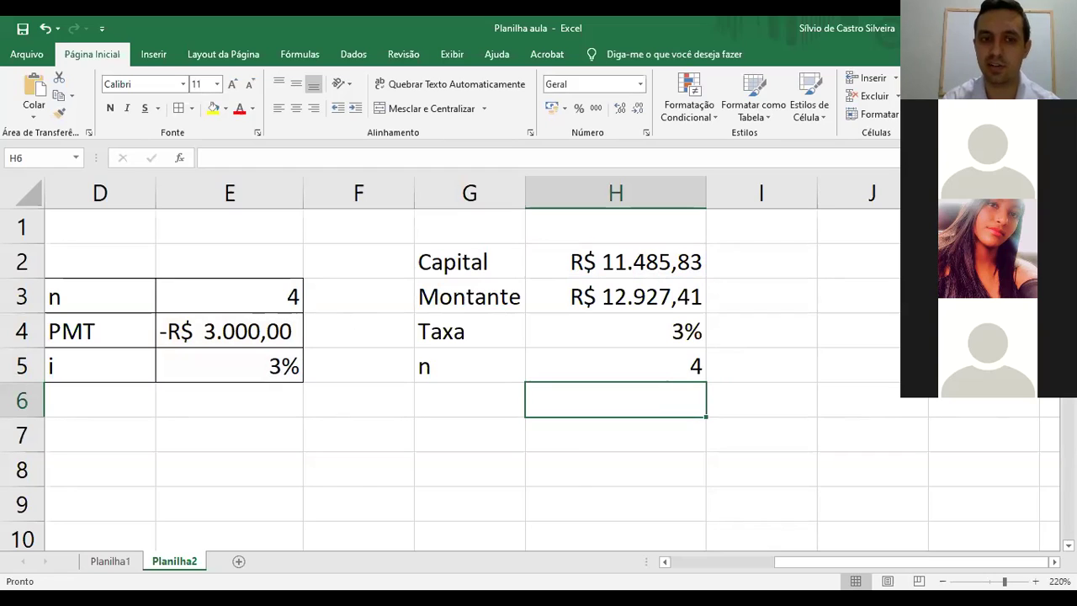
Label cell G6 below n as PMT
{"action": "left_click", "coordinate": [443, 401]}
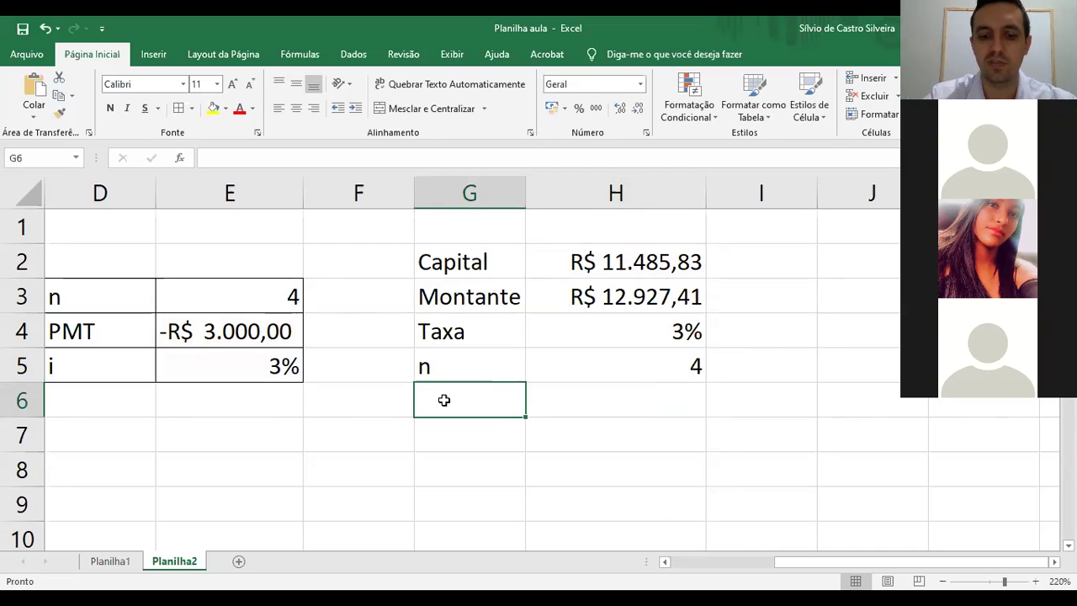
{"action": "type", "text": "PMT"}
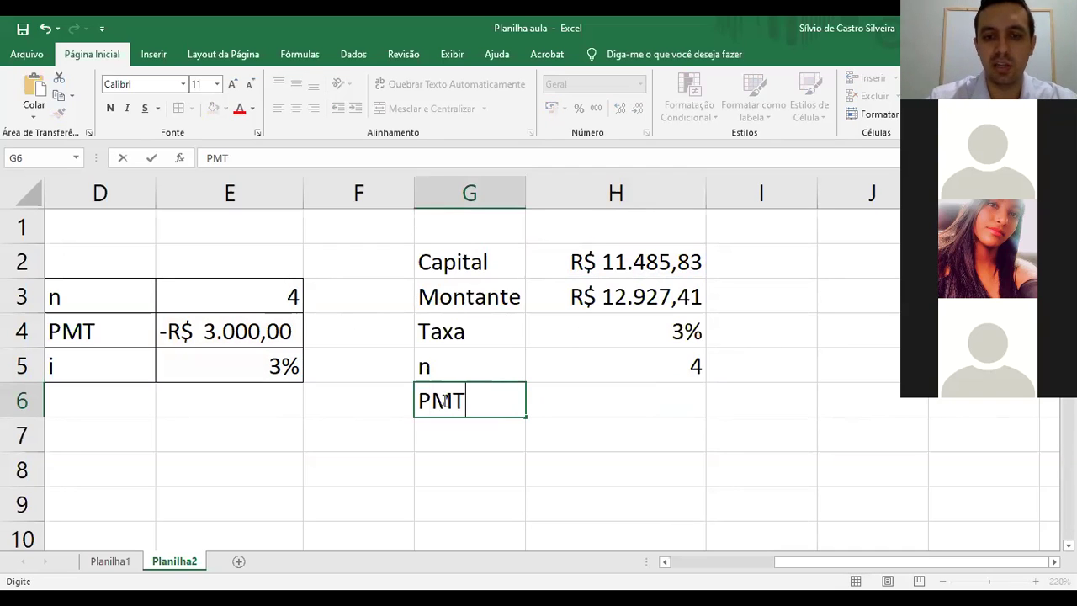
{"action": "key", "text": "Tab"}
Calculate the payment in H6 with =PGTO(E5;E3;;H3;1), leaving the present value empty and using the Montante as future value
{"action": "type", "text": "="}
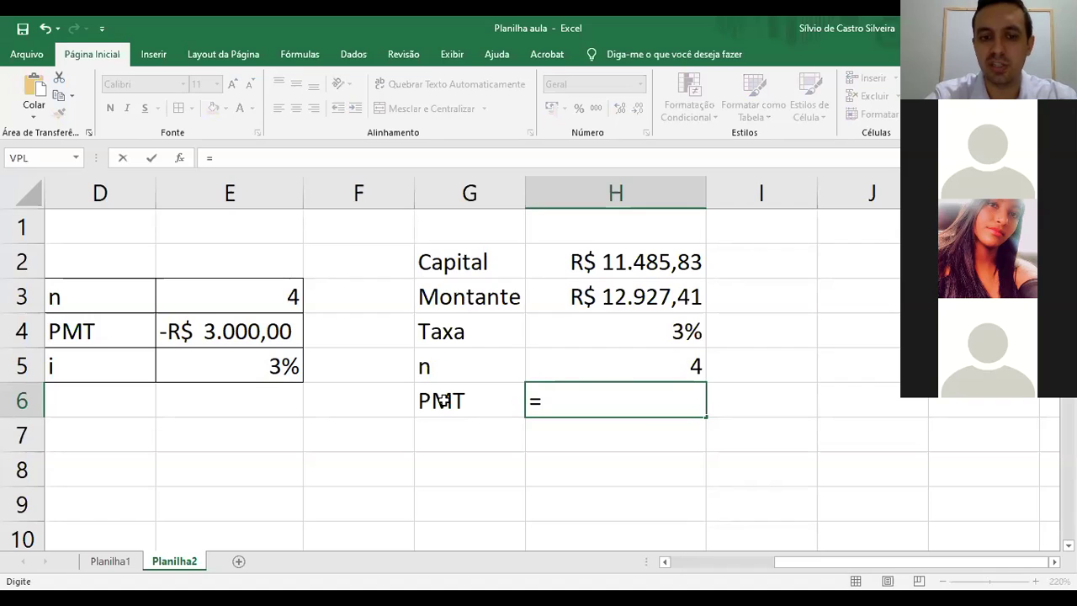
{"action": "type", "text": "PGTO"}
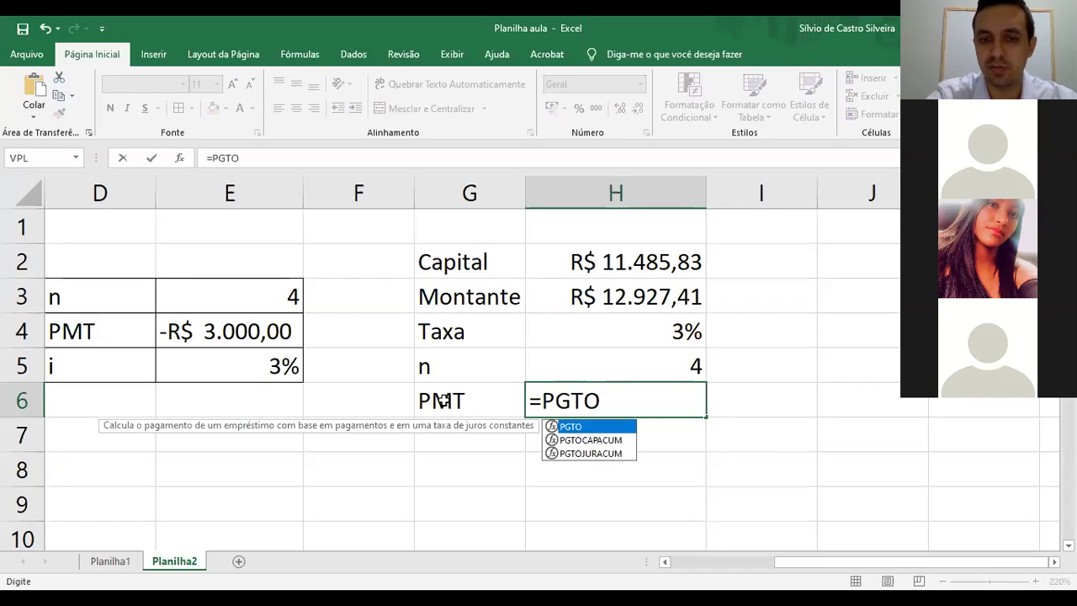
{"action": "type", "text": "("}
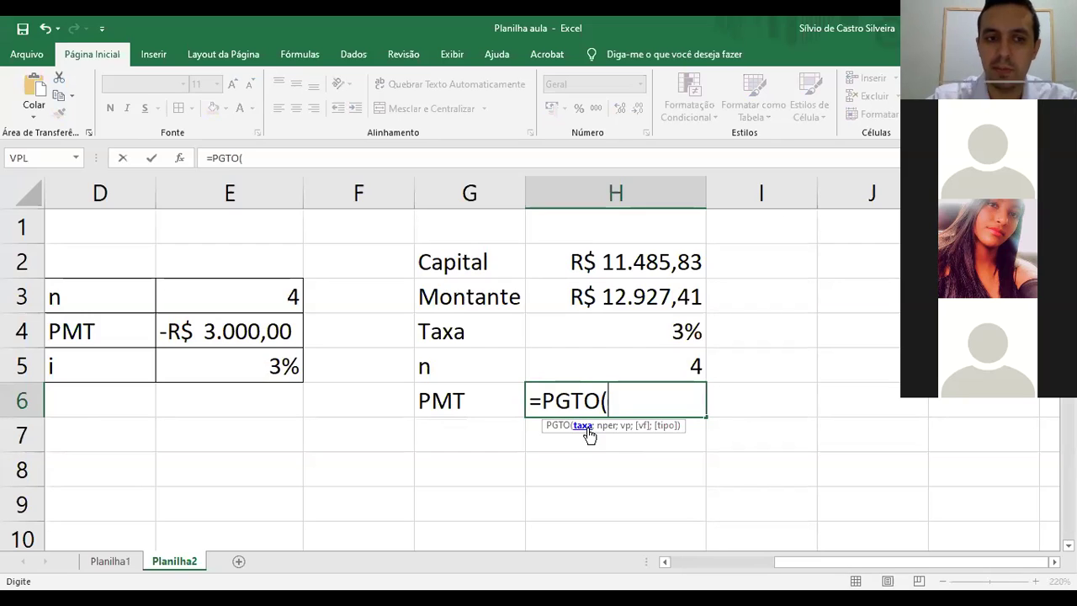
{"action": "left_click", "coordinate": [281, 377]}
{"action": "type", "text": ";"}
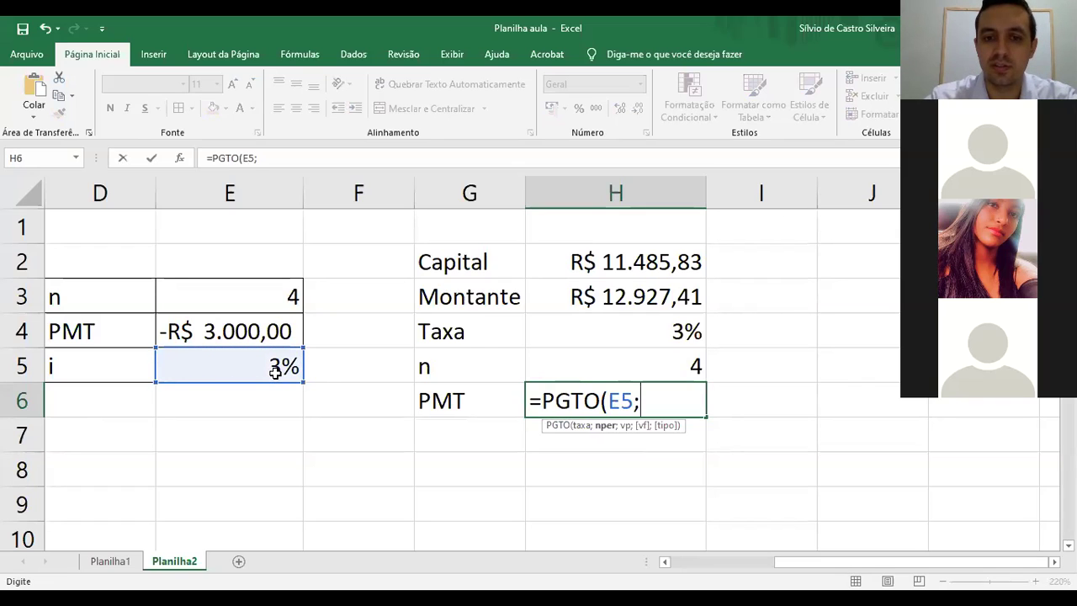
{"action": "left_click", "coordinate": [282, 290]}
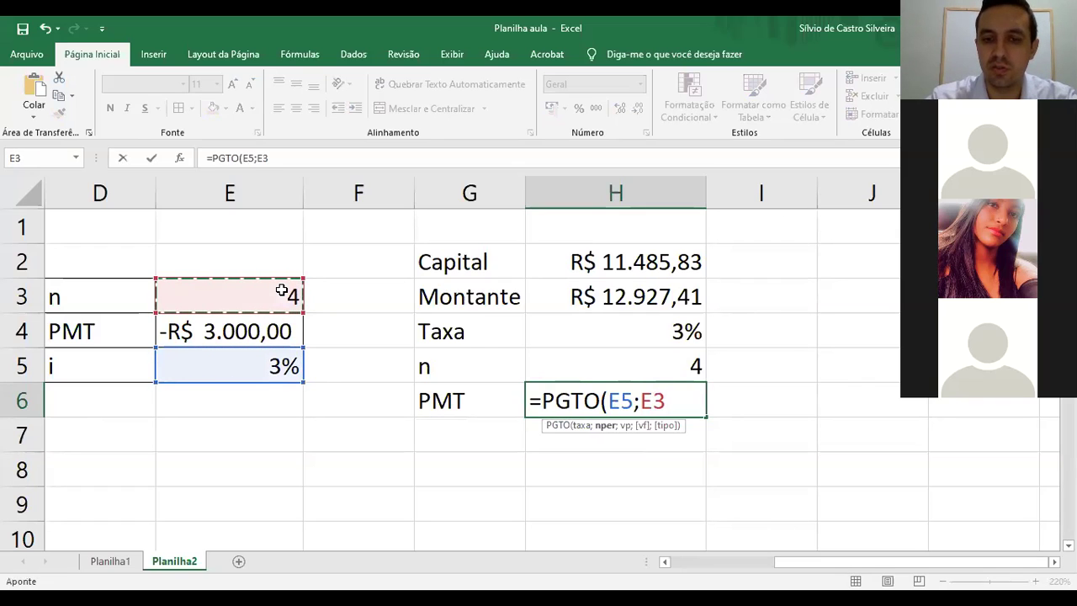
{"action": "type", "text": ";"}
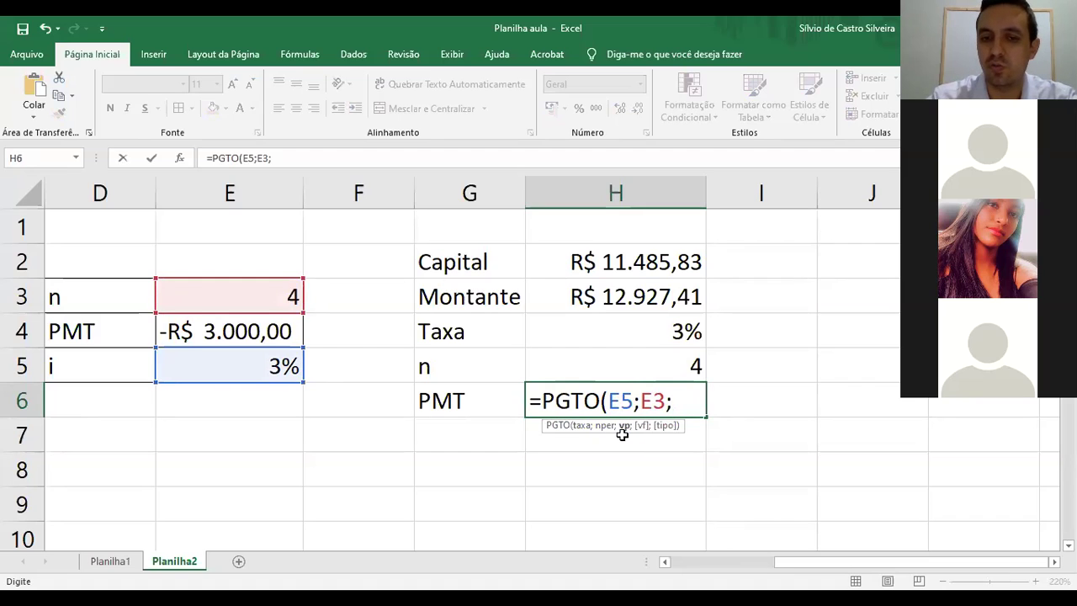
{"action": "type", "text": ";"}
{"action": "left_click", "coordinate": [660, 298]}
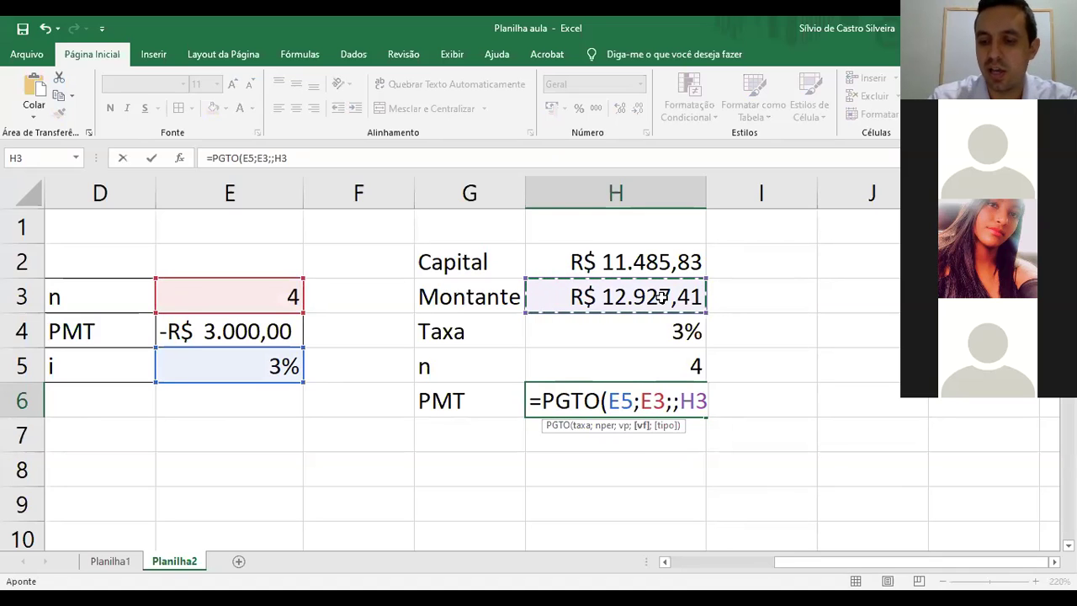
{"action": "type", "text": ";1"}
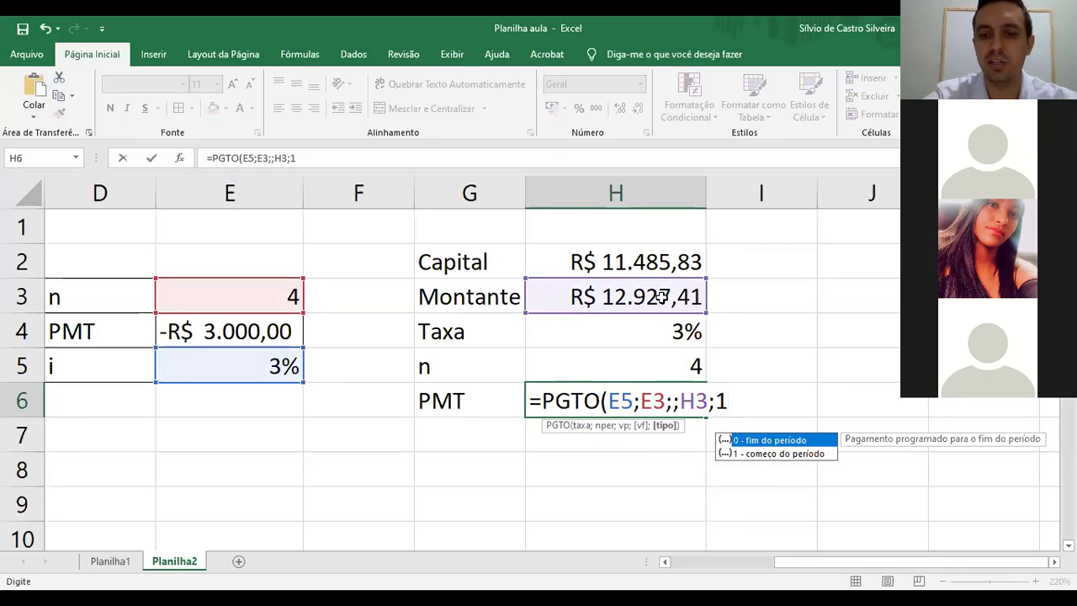
{"action": "type", "text": ")"}
{"action": "key", "text": "Return"}
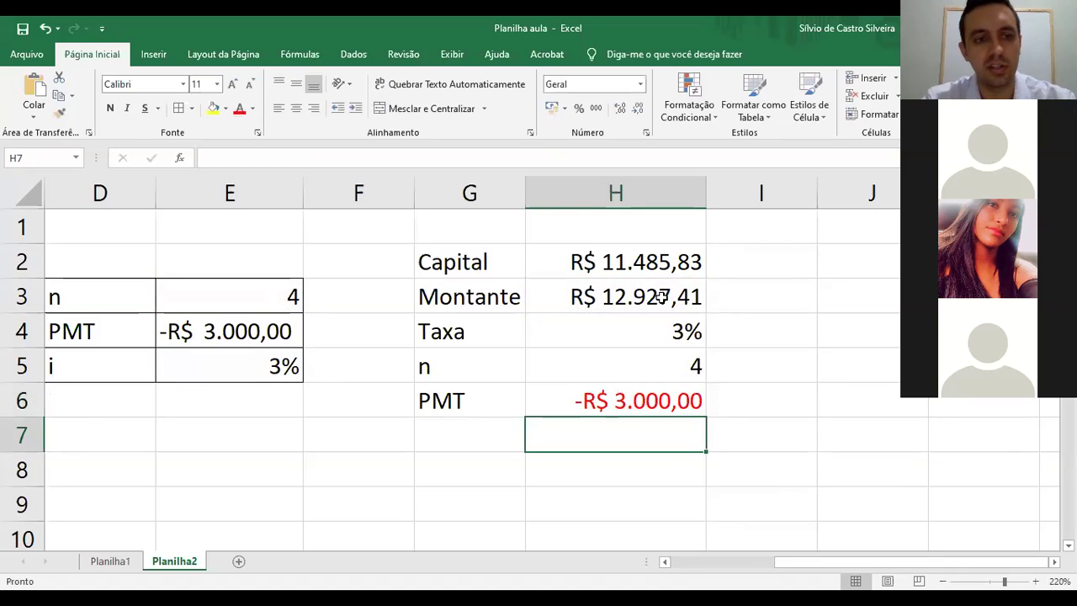
Apply borders to the Taxa, n and PMT rows in G4:H6
{"action": "left_click", "coordinate": [633, 401]}
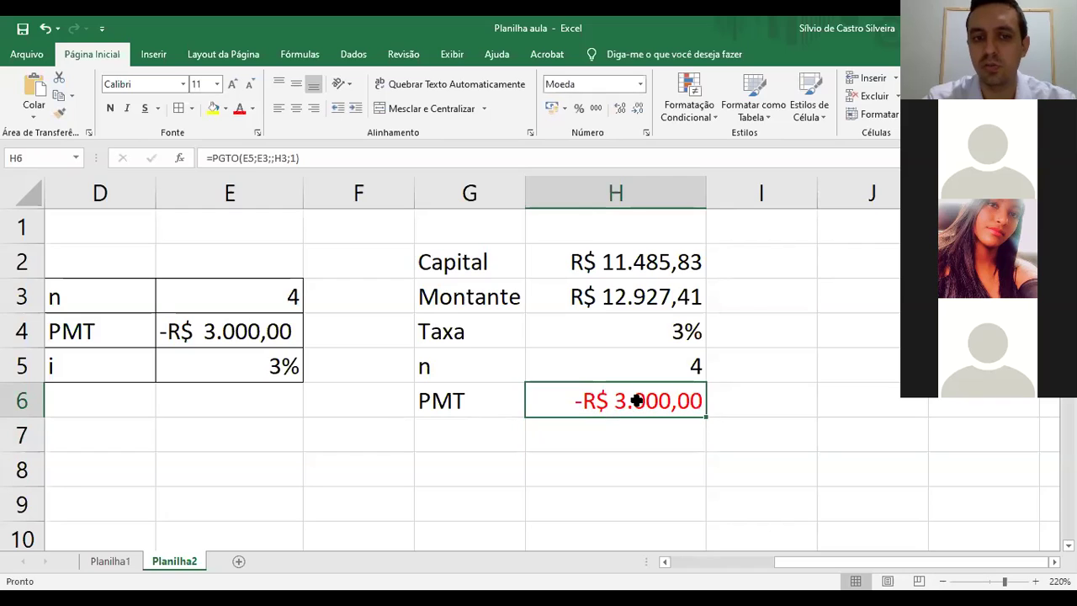
{"action": "left_click", "coordinate": [699, 460]}
{"action": "left_click", "coordinate": [631, 329]}
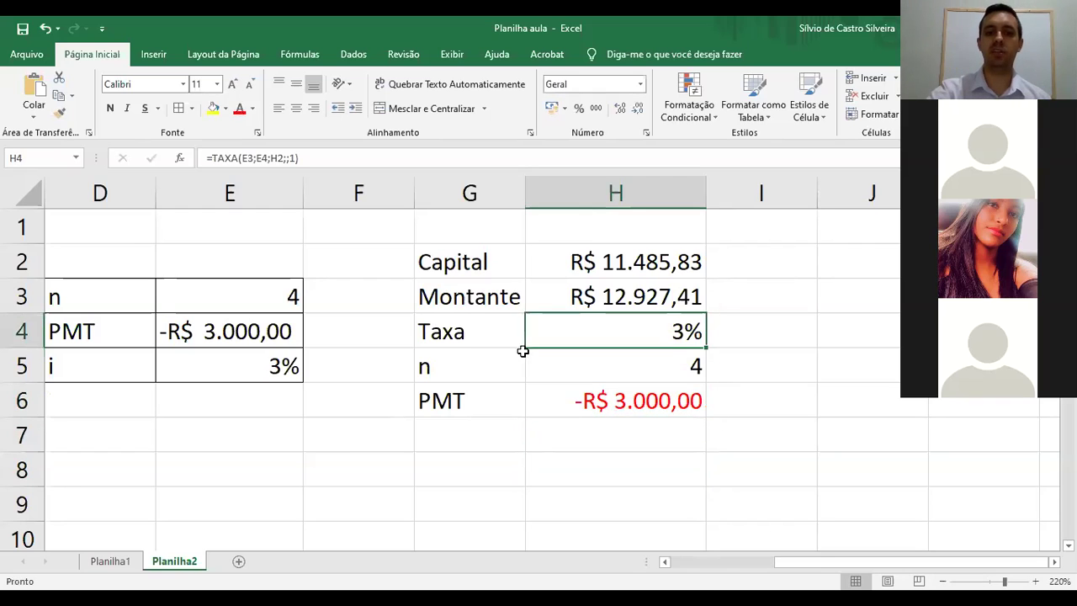
{"action": "left_click_drag", "start_coordinate": [631, 329], "coordinate": [488, 409]}
{"action": "left_click", "coordinate": [180, 109]}
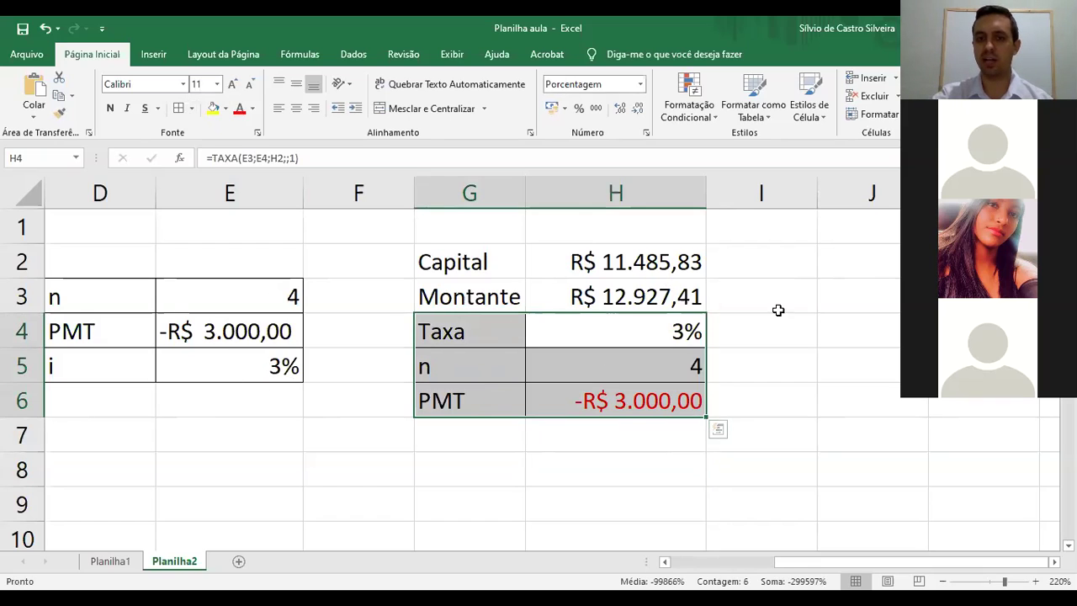
{"action": "left_click", "coordinate": [813, 323]}
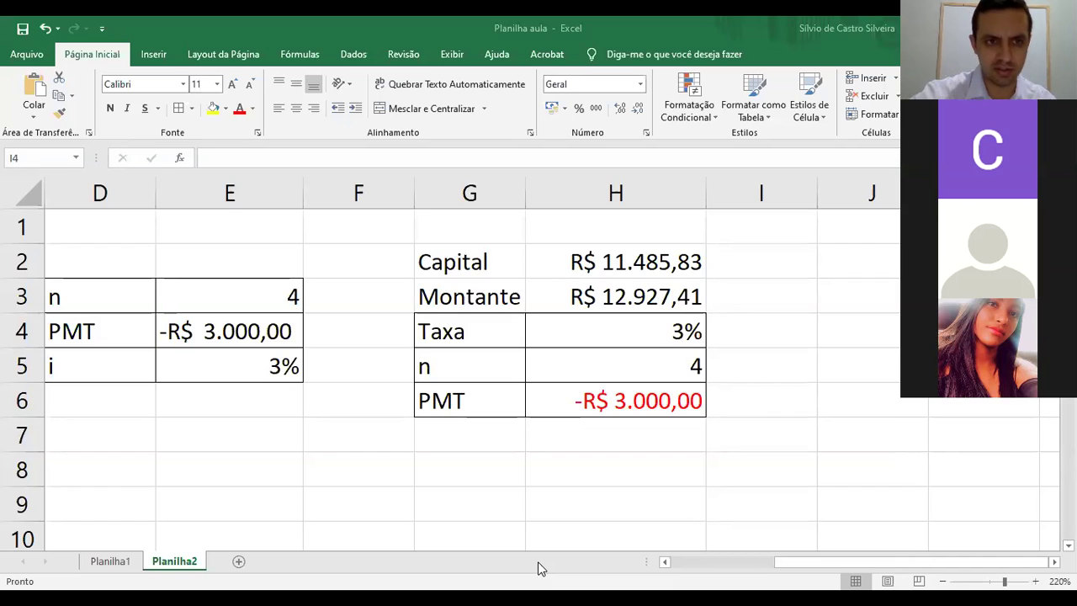
Switch to Séries Uniformes.pdf in Adobe Acrobat Reader to view the proposed exercises
{"action": "key", "text": "alt+Tab"}
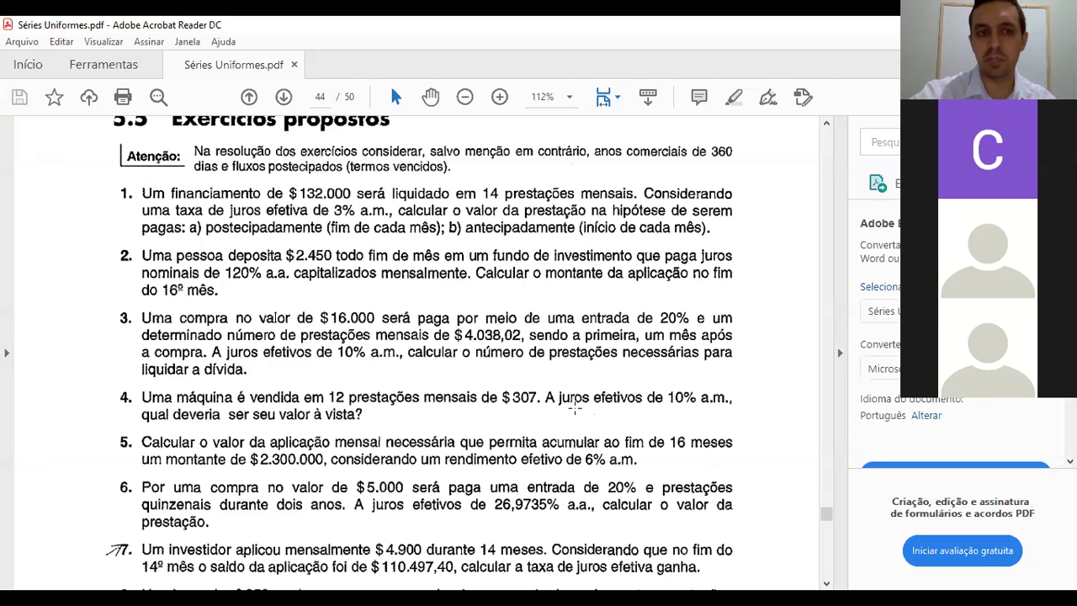
Hide the tools pane and set the zoom to 125% to read exercises 1 to 7 of section 5.5 Exercícios propostos
{"action": "left_click", "coordinate": [827, 160]}
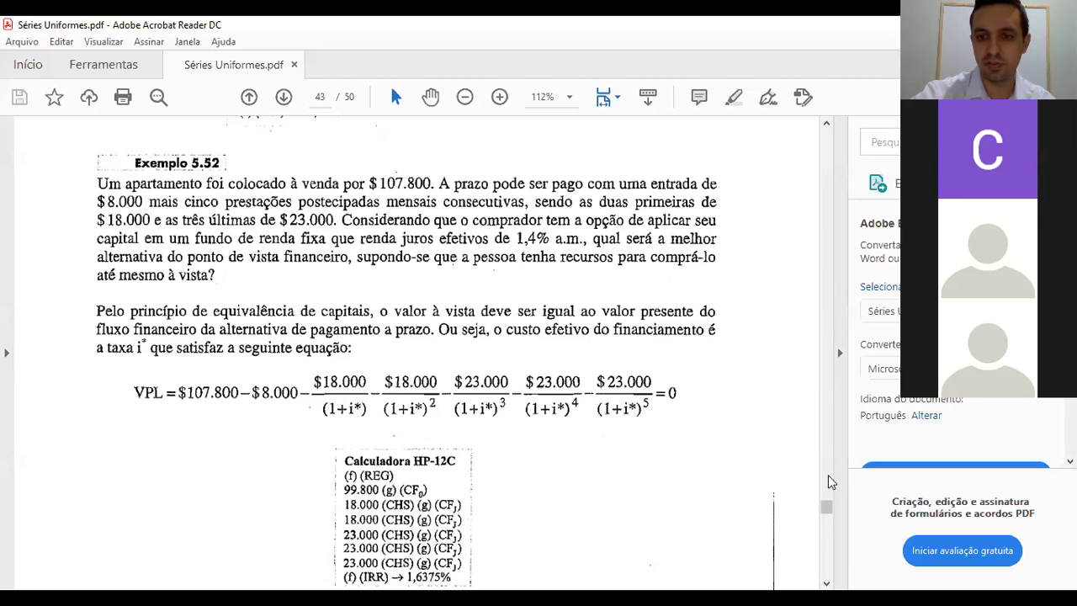
{"action": "left_click_drag", "start_coordinate": [825, 505], "coordinate": [827, 521]}
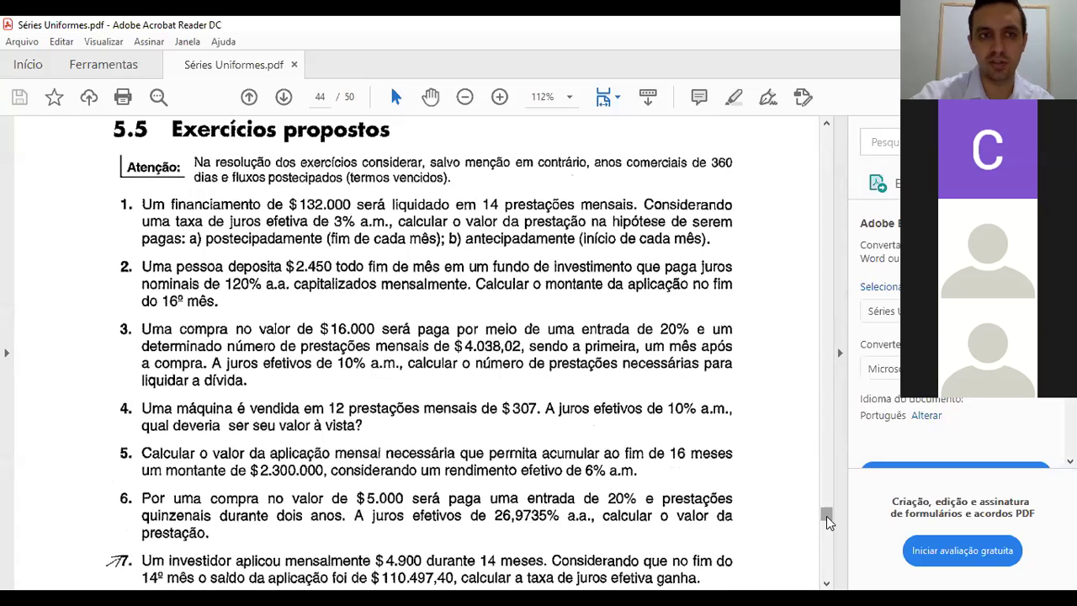
{"action": "scroll", "coordinate": [827, 522], "scroll_direction": "down", "scroll_amount": 3}
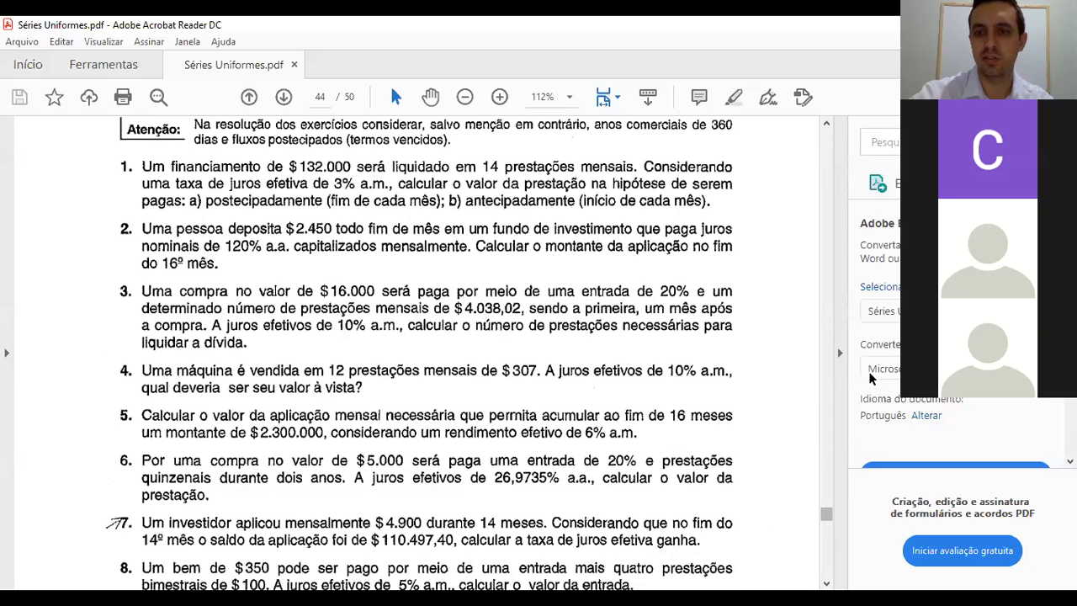
{"action": "left_click", "coordinate": [840, 354]}
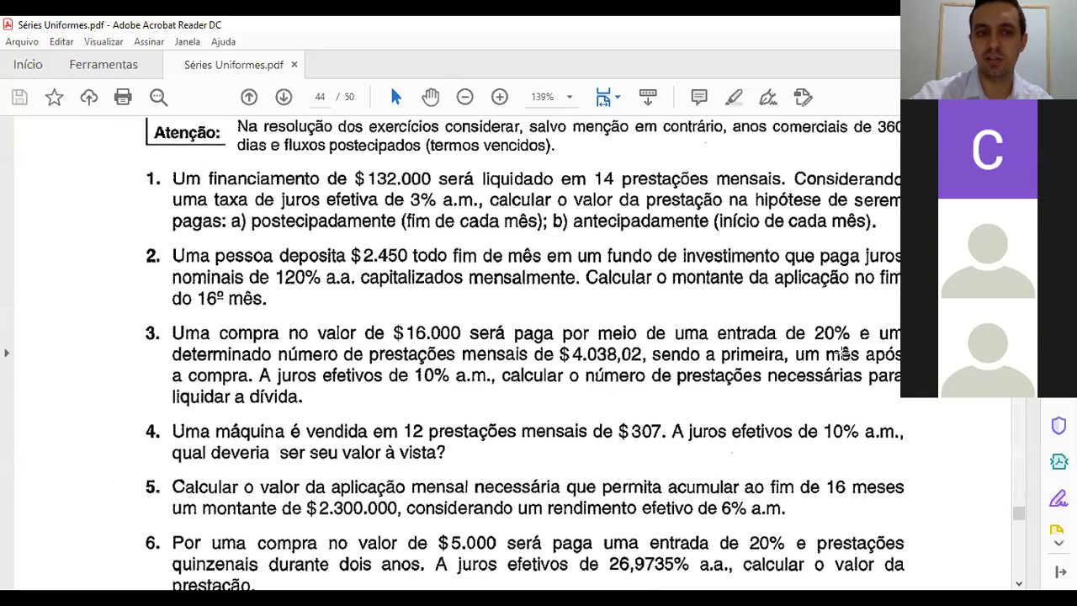
{"action": "scroll", "coordinate": [841, 354], "scroll_direction": "down", "scroll_amount": 4}
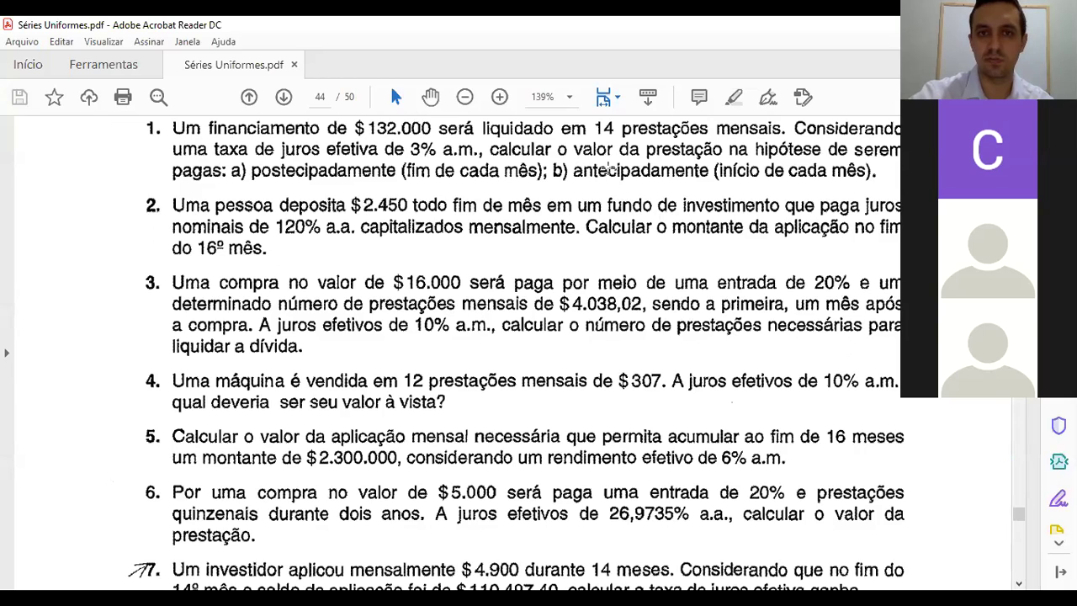
{"action": "left_click", "coordinate": [465, 98]}
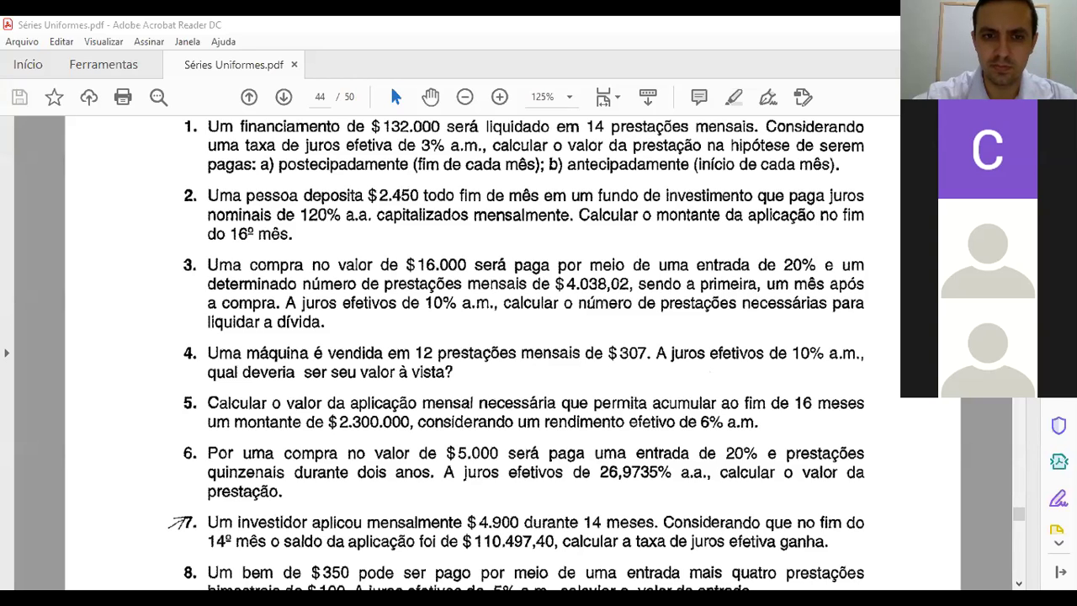
Switch to the Feol Online course page in Chrome and review the materials listed under Semana 2 and Semana 3
{"action": "key", "text": "alt+Tab"}
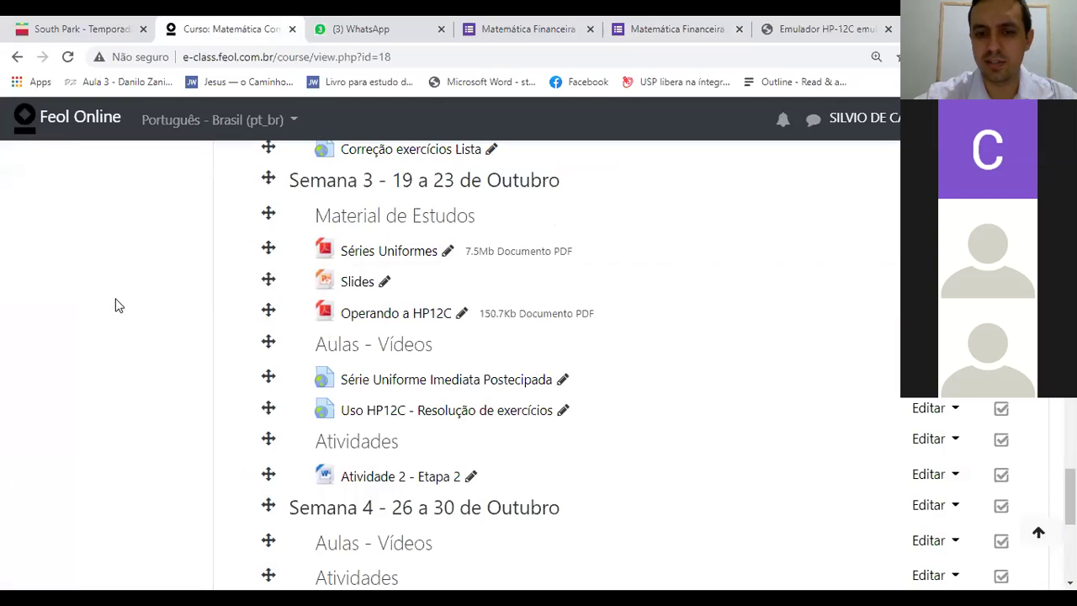
{"action": "scroll", "coordinate": [118, 306], "scroll_direction": "up", "scroll_amount": 3}
{"action": "scroll", "coordinate": [118, 305], "scroll_direction": "up", "scroll_amount": 1}
{"action": "scroll", "coordinate": [118, 305], "scroll_direction": "down", "scroll_amount": 1}
{"action": "scroll", "coordinate": [118, 306], "scroll_direction": "up", "scroll_amount": 3}
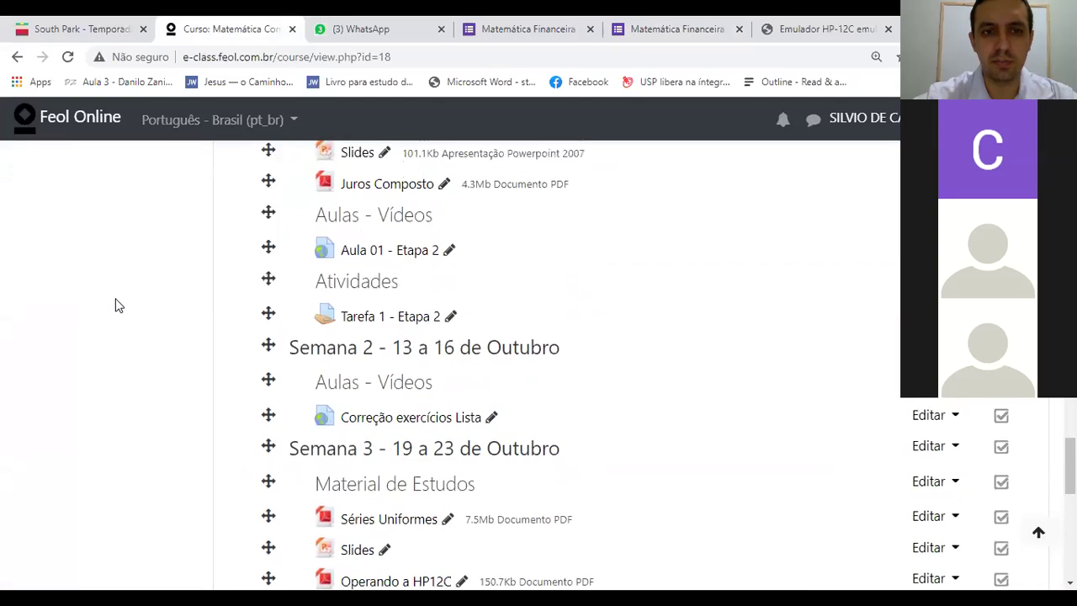
{"action": "scroll", "coordinate": [118, 306], "scroll_direction": "down", "scroll_amount": 3}
{"action": "scroll", "coordinate": [119, 305], "scroll_direction": "down", "scroll_amount": 3}
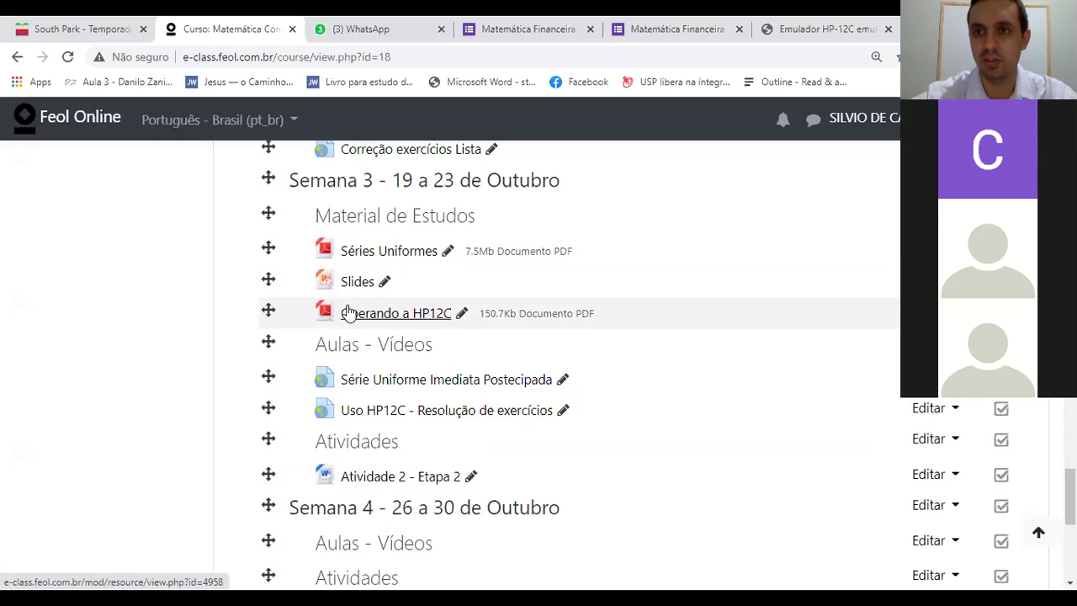
Examine the Semana 3 and Semana 4 activities on the course page, including Lista de Exercícios: Séries uniformes
{"action": "left_click", "coordinate": [366, 27]}
{"action": "left_click", "coordinate": [251, 22]}
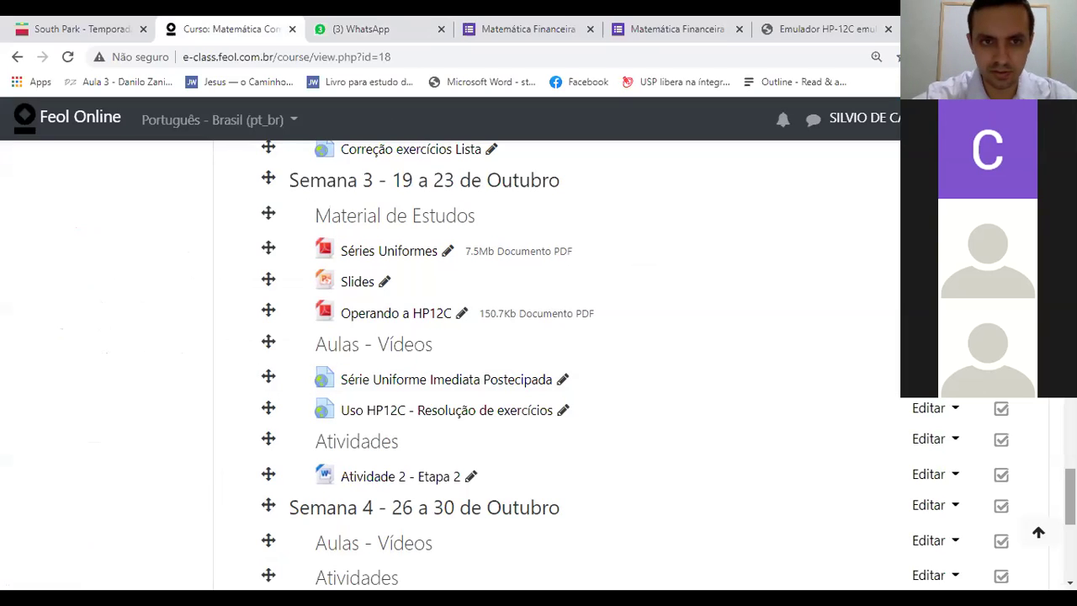
{"action": "scroll", "coordinate": [539, 362], "scroll_direction": "down", "scroll_amount": 3}
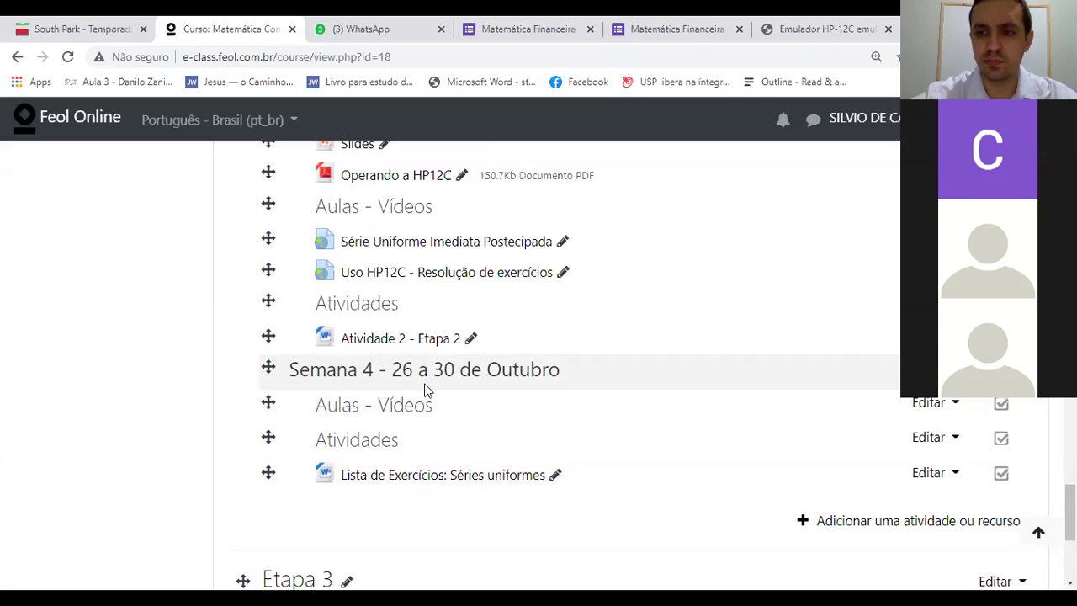
{"action": "scroll", "coordinate": [427, 390], "scroll_direction": "up", "scroll_amount": 1}
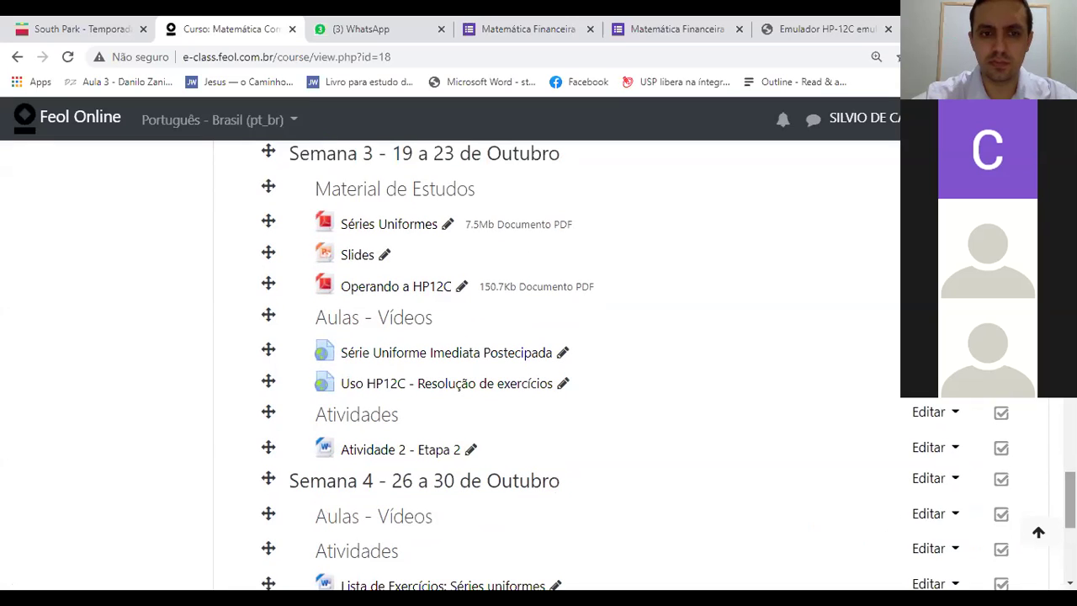
{"action": "scroll", "coordinate": [538, 362], "scroll_direction": "down", "scroll_amount": 1}
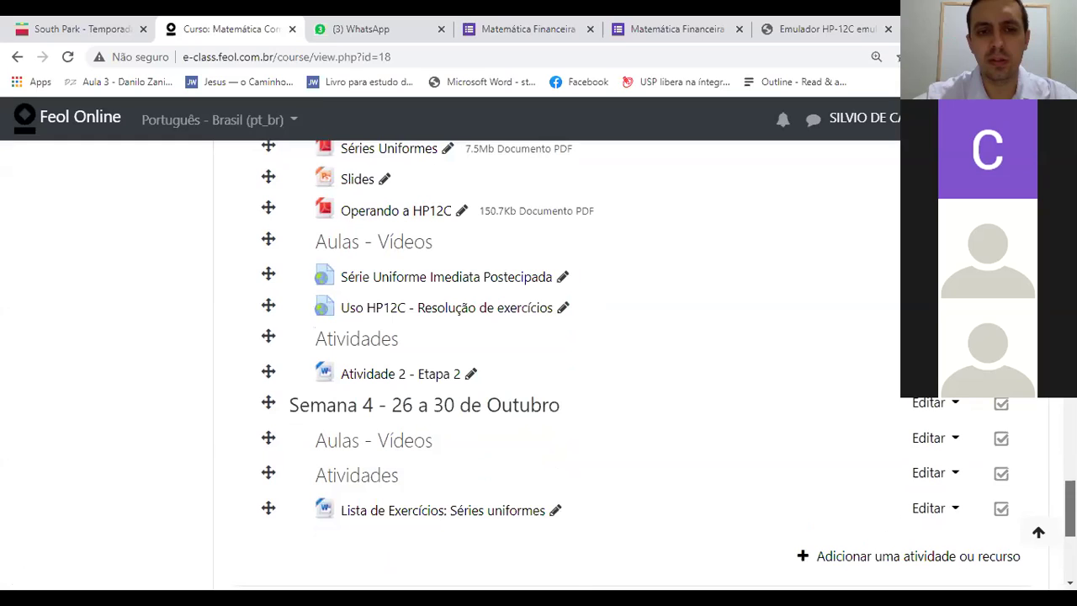
Open the Séries Uniformes PDF from the Semana 3 study material and return to the course page
{"action": "scroll", "coordinate": [539, 362], "scroll_direction": "up", "scroll_amount": 1}
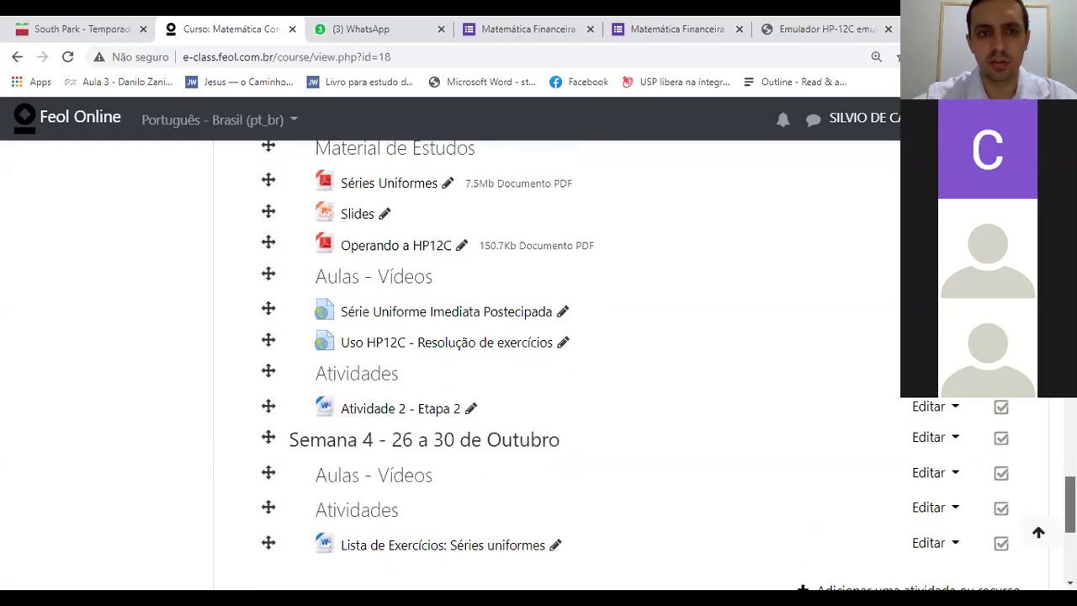
{"action": "scroll", "coordinate": [539, 362], "scroll_direction": "up", "scroll_amount": 1}
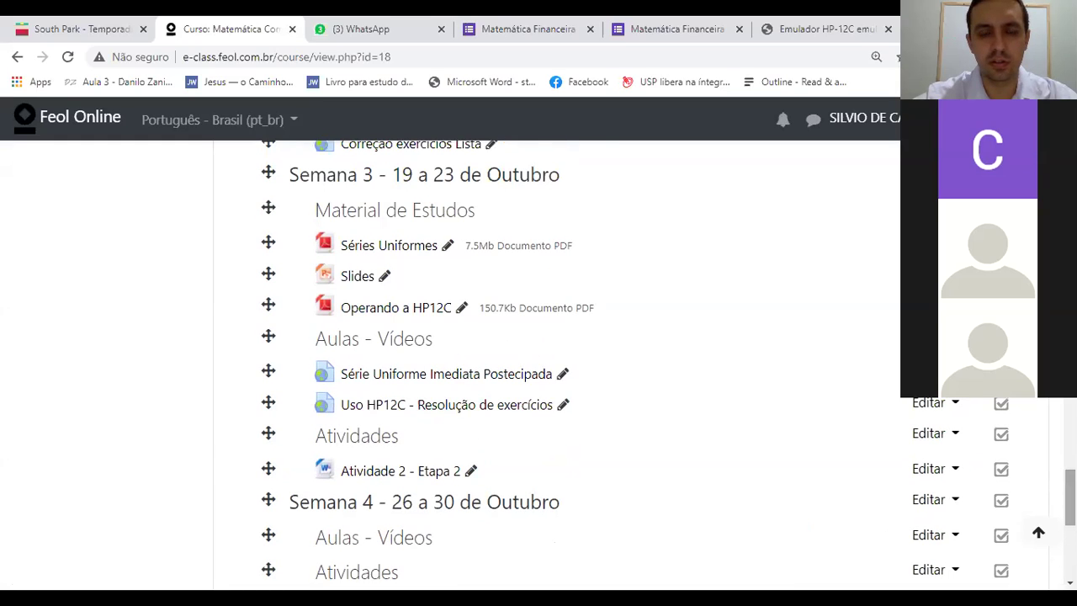
{"action": "left_click", "coordinate": [401, 256]}
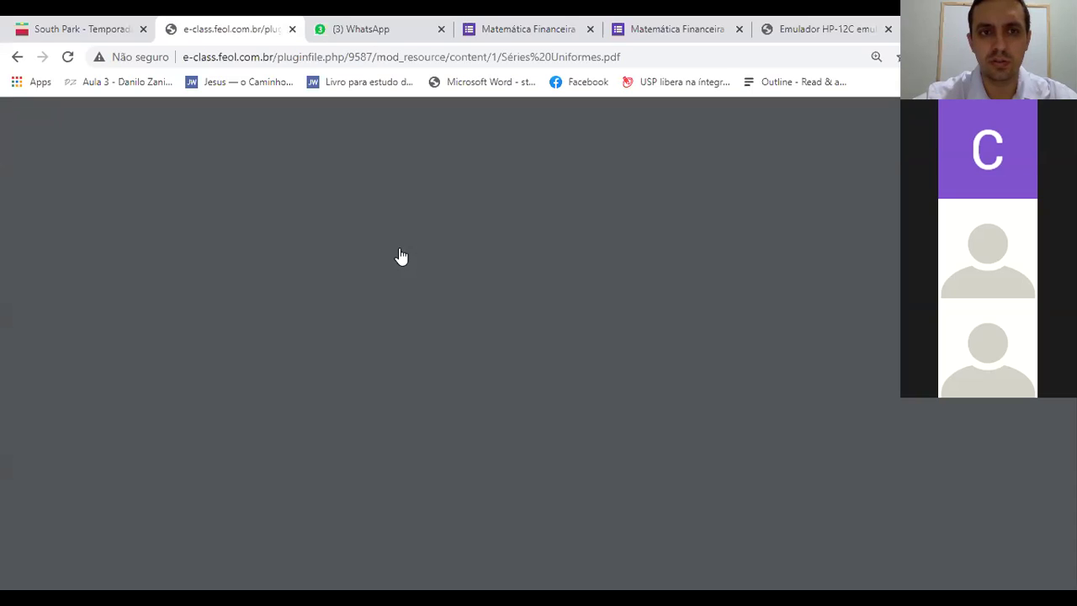
{"action": "left_click", "coordinate": [17, 57]}
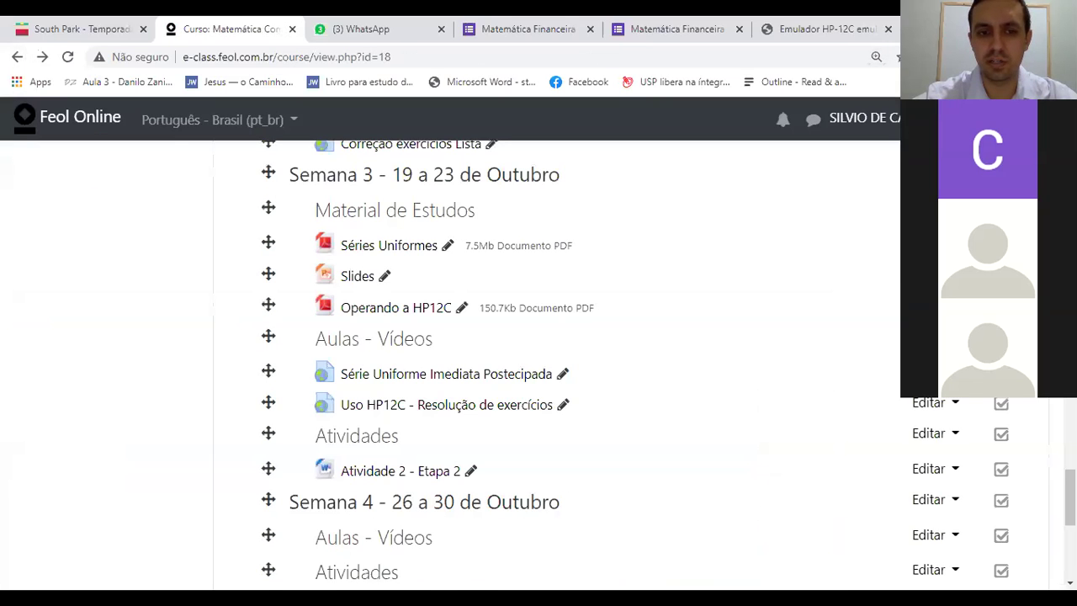
Download the Atividade 2 - Etapa 2 and Lista de Exercícios: Séries uniformes documents and open the first downloaded file
{"action": "left_click", "coordinate": [392, 479]}
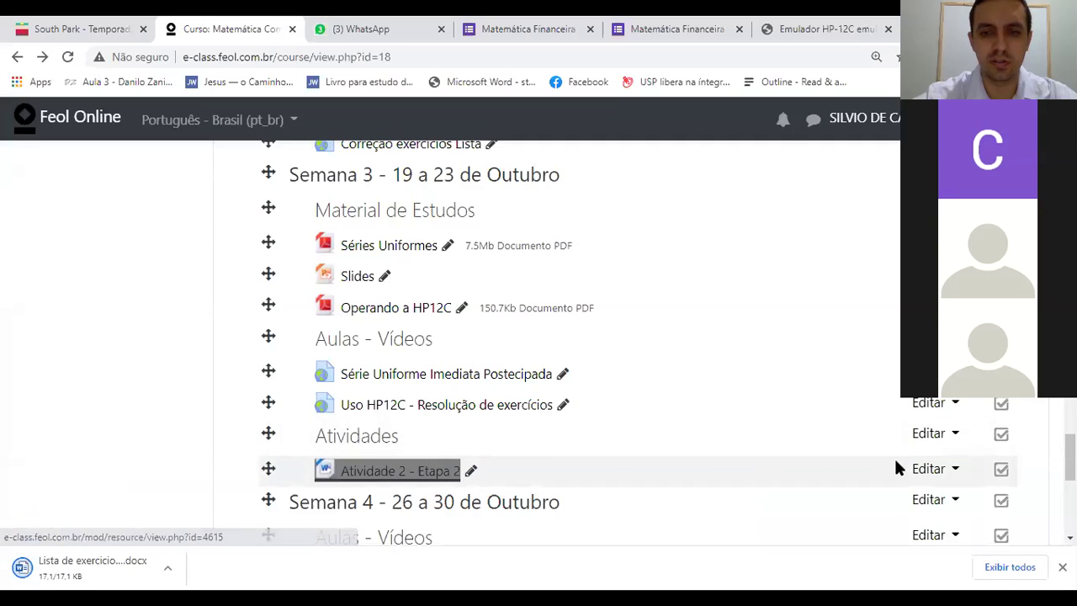
{"action": "scroll", "coordinate": [898, 468], "scroll_direction": "down", "scroll_amount": 10}
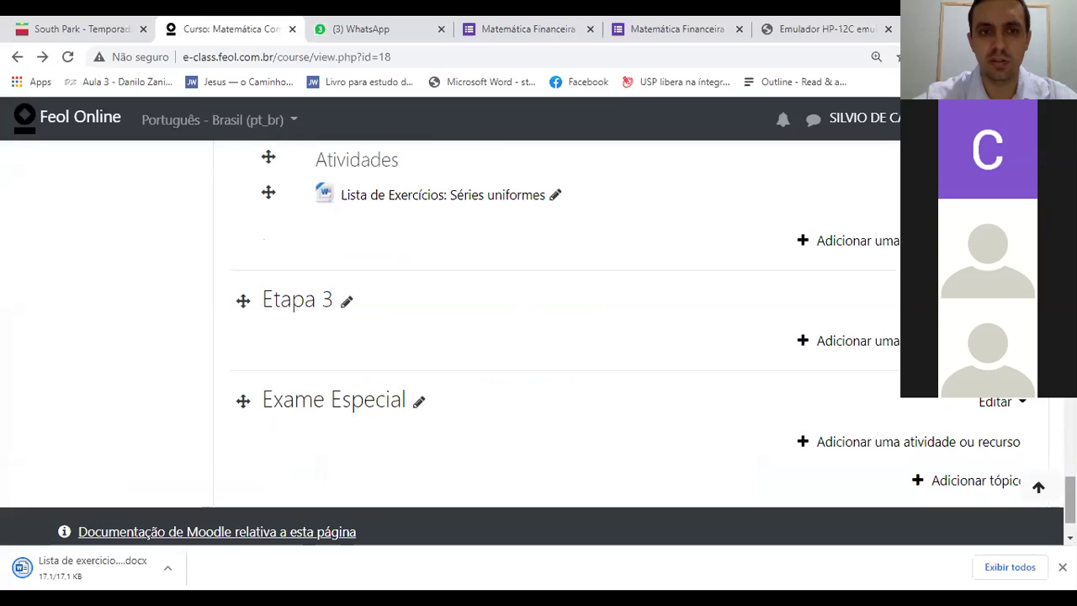
{"action": "left_click", "coordinate": [499, 200]}
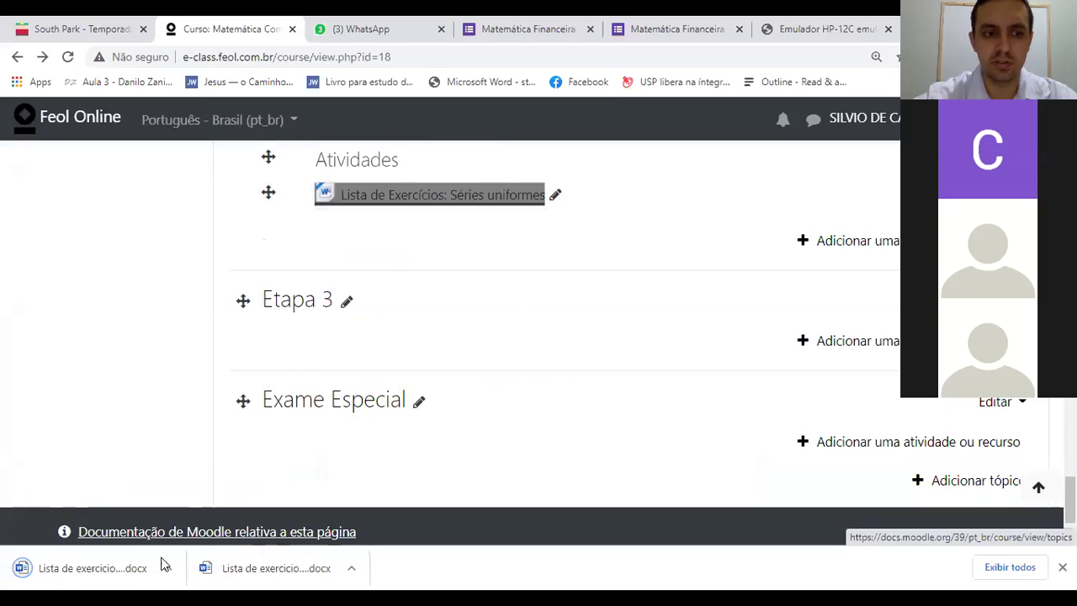
{"action": "scroll", "coordinate": [555, 337], "scroll_direction": "up", "scroll_amount": 3}
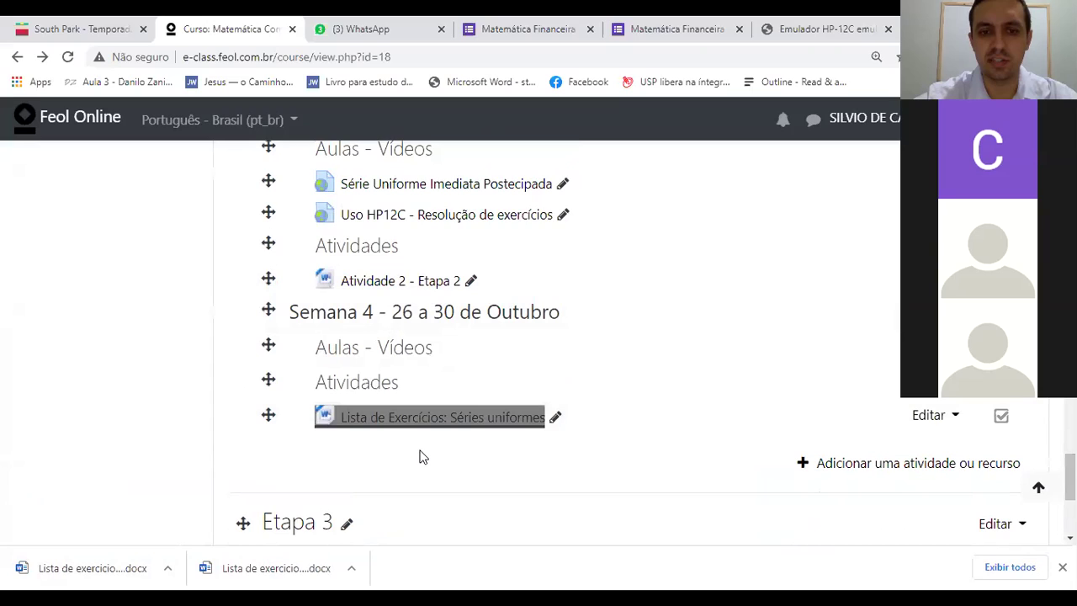
{"action": "left_click", "coordinate": [122, 575]}
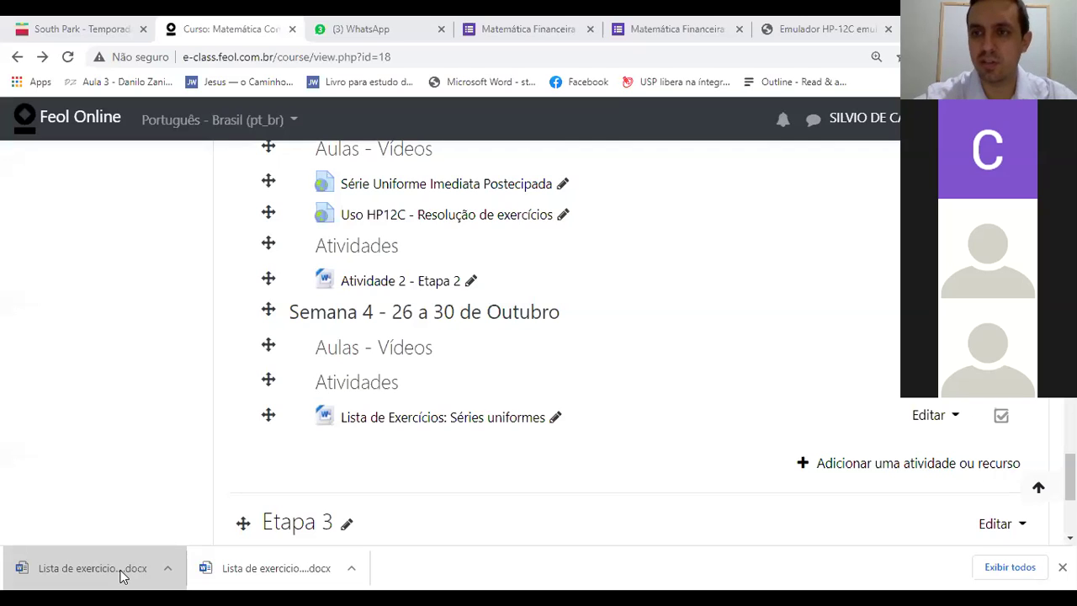
Review the Semana 4 exercise list and the earlier weeks' contents, and switch back to Séries Uniformes.pdf in Adobe Acrobat Reader
{"action": "left_click_drag", "start_coordinate": [547, 417], "coordinate": [315, 418]}
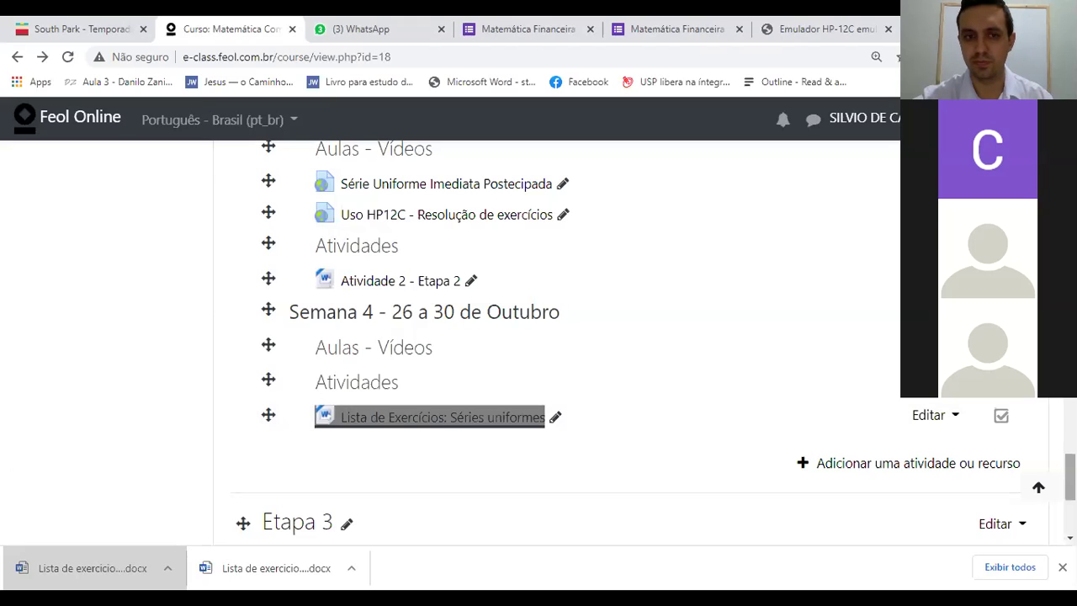
{"action": "scroll", "coordinate": [555, 337], "scroll_direction": "up", "scroll_amount": 5}
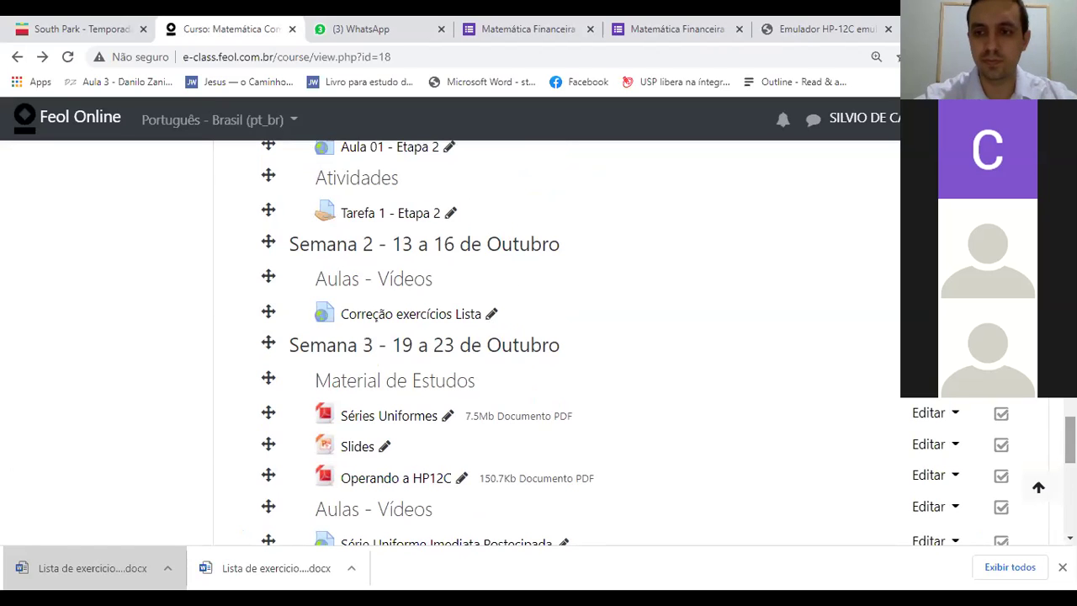
{"action": "scroll", "coordinate": [555, 337], "scroll_direction": "down", "scroll_amount": 2}
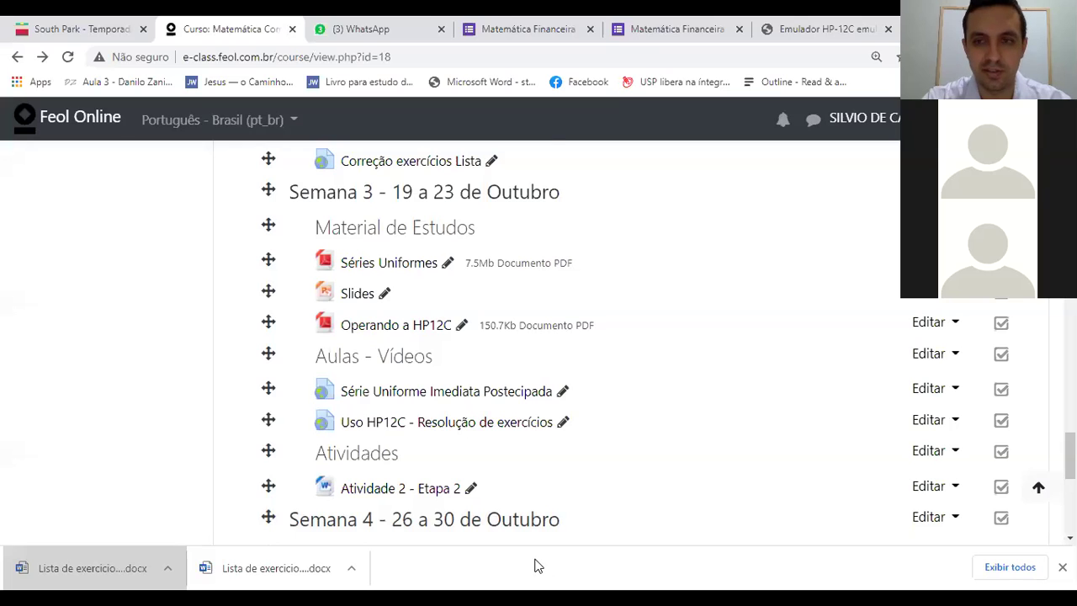
{"action": "key", "text": "alt+Tab"}
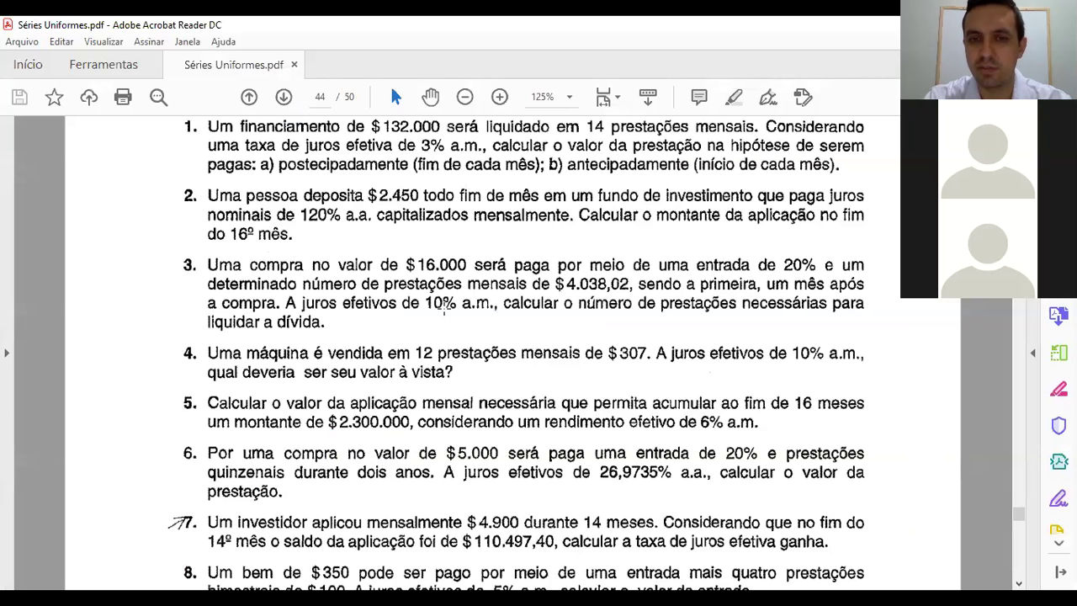